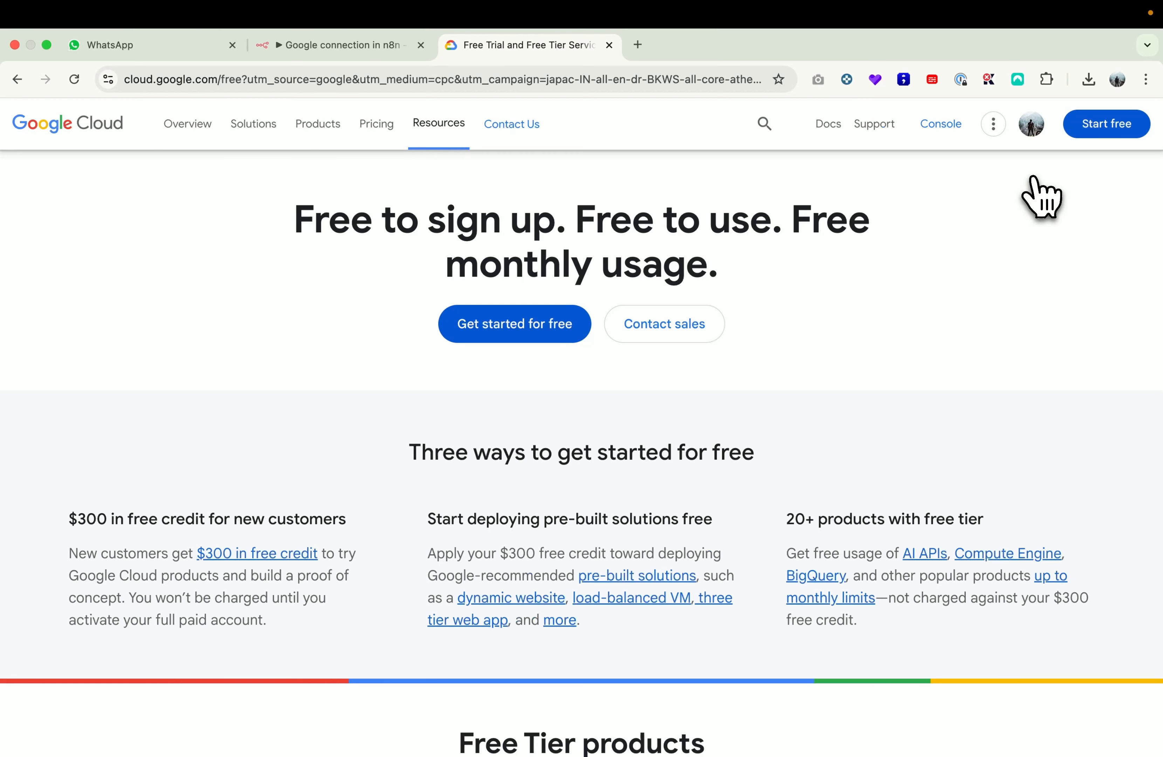
Step: Check which Google account is signed in, then go to the Google Cloud console
left_click(1031, 124)
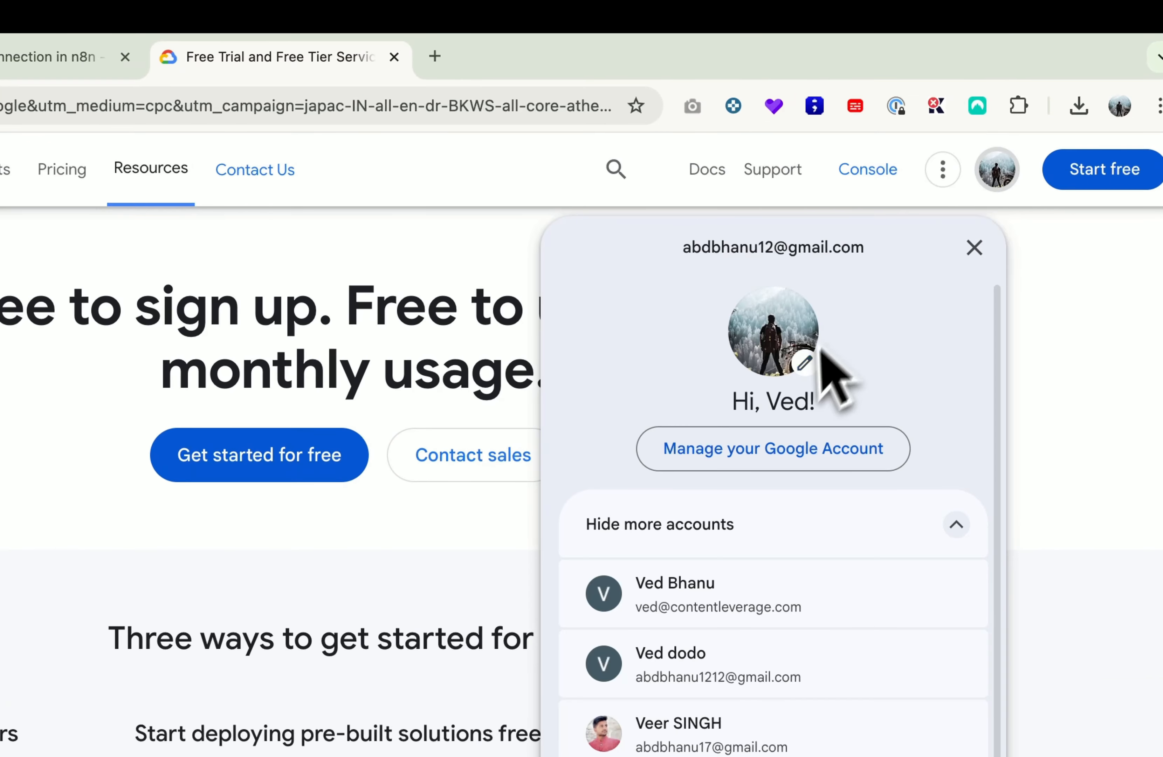
left_click(1025, 267)
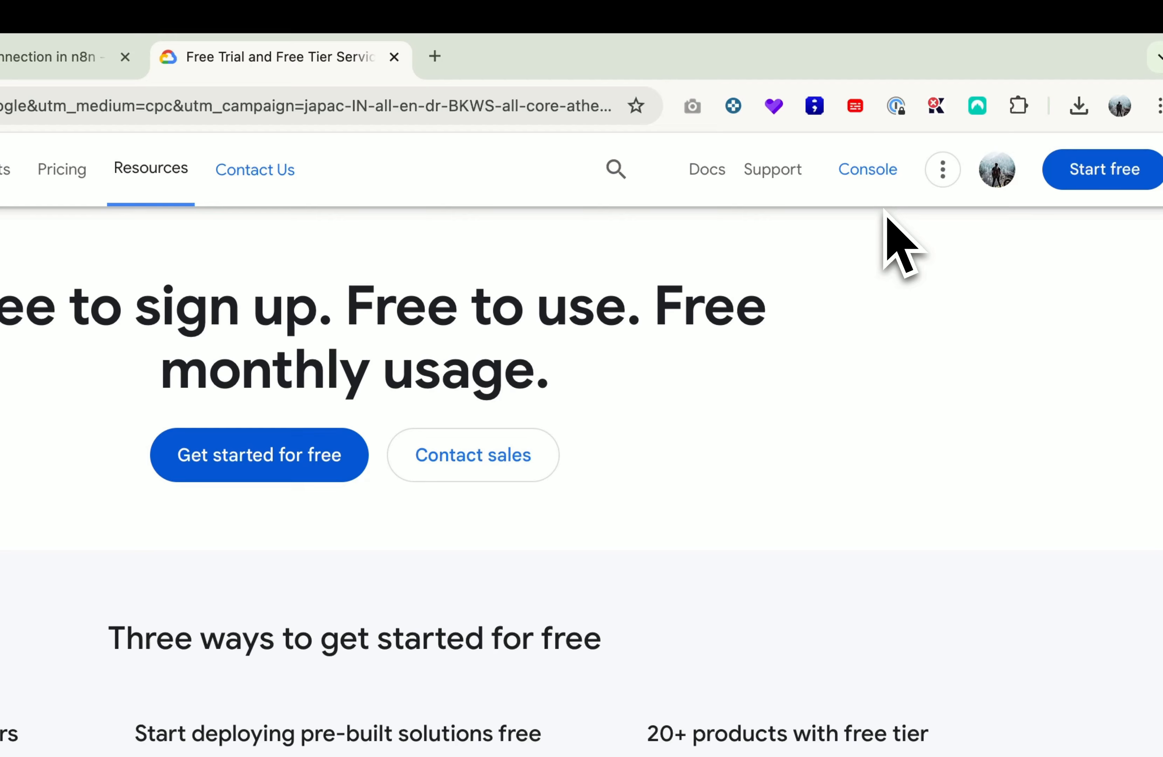
left_click(867, 175)
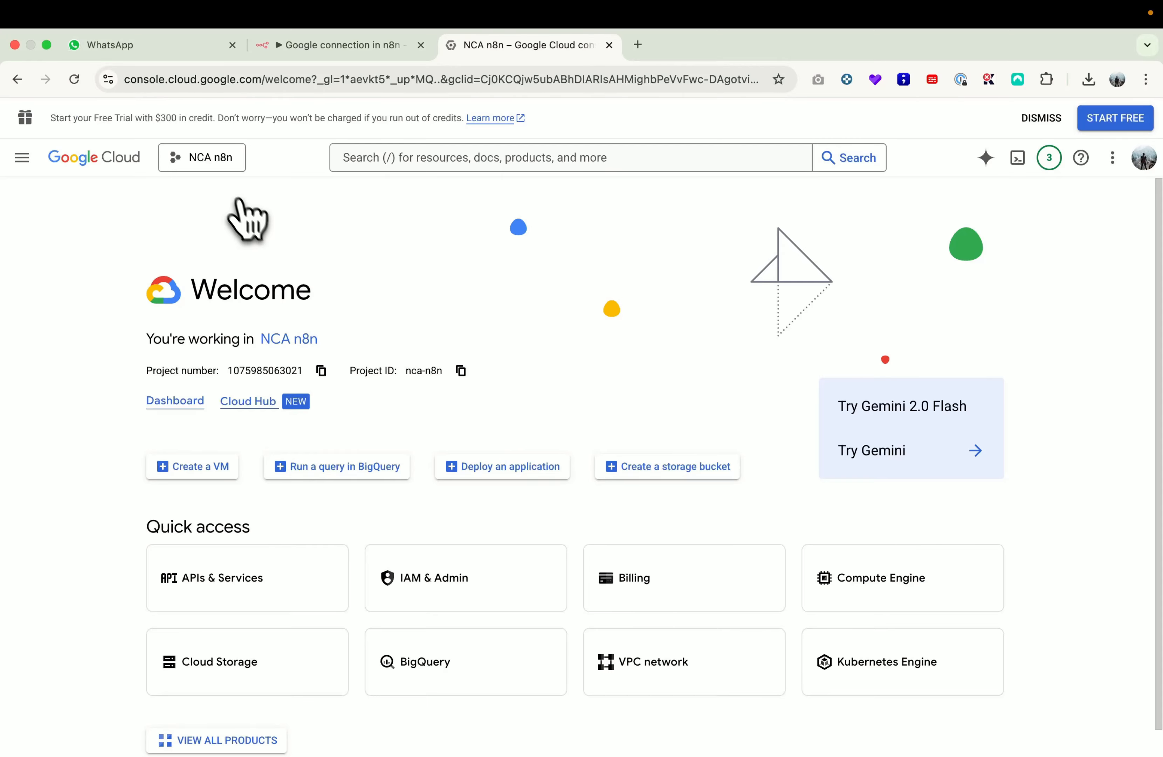
Step: Create the 'n8n NCA connection' project, switch to it, and verify it is active
left_click(216, 165)
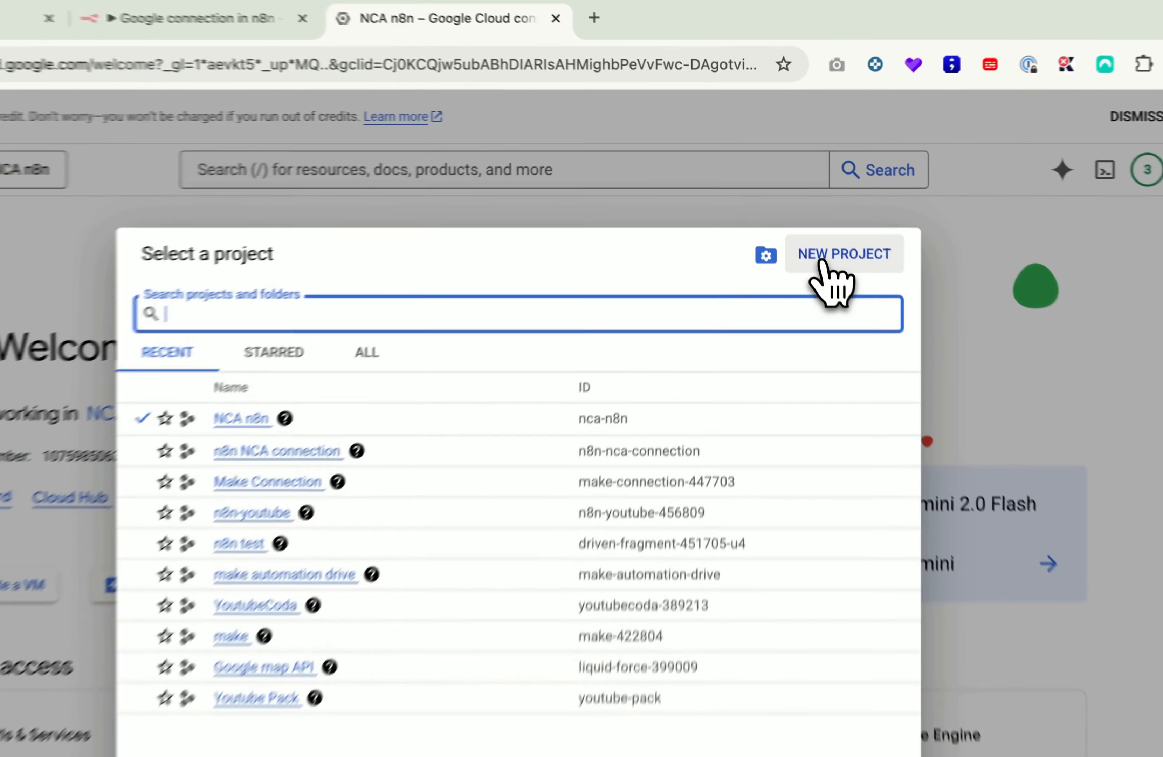
left_click(810, 223)
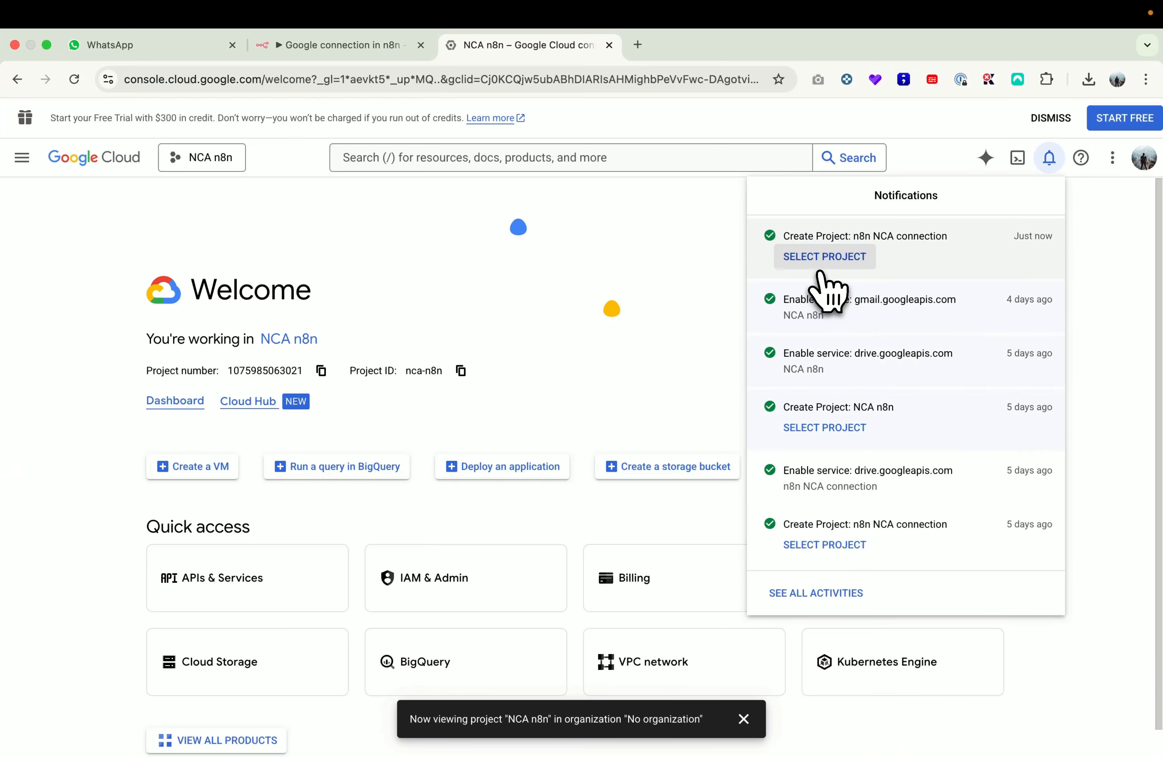
left_click(834, 273)
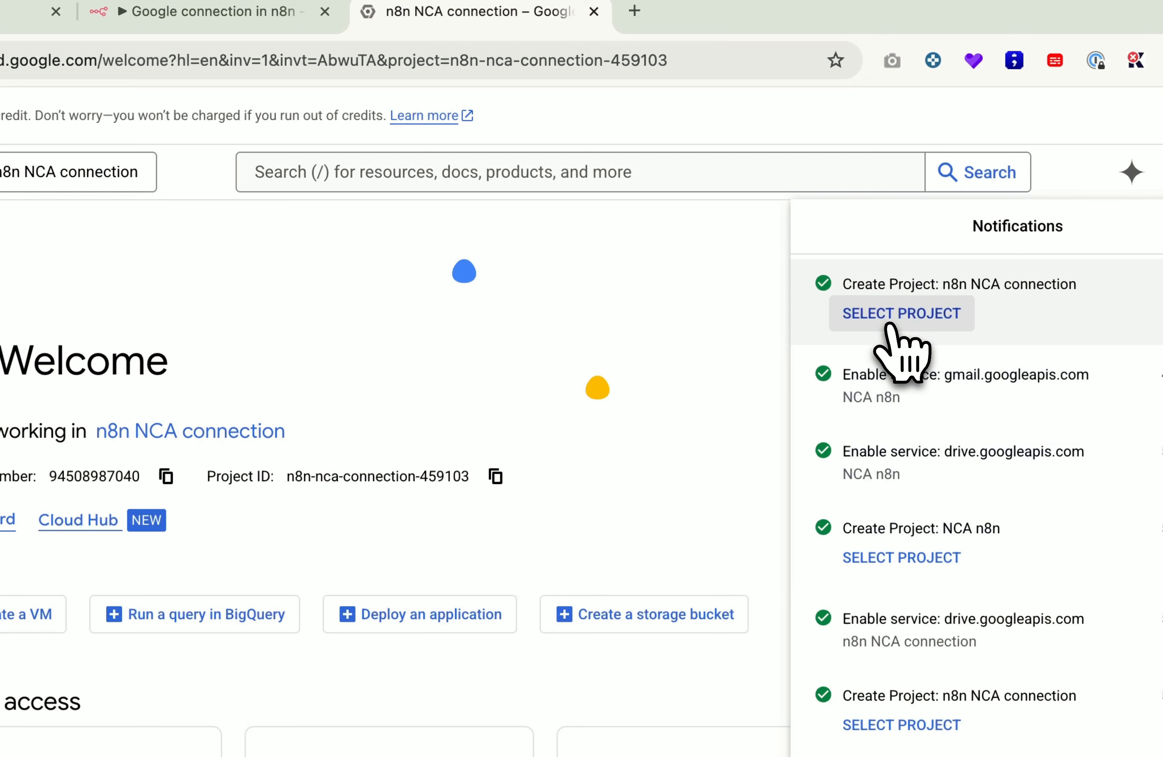
left_click(727, 354)
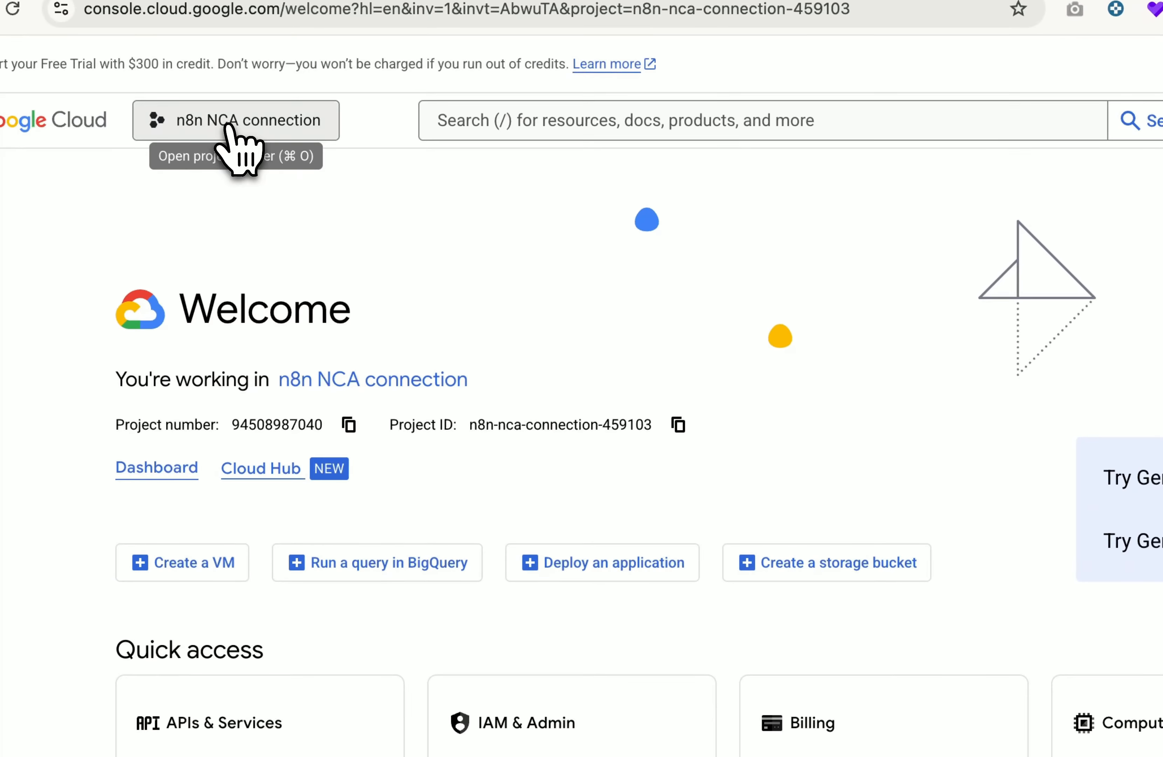
left_click(228, 125)
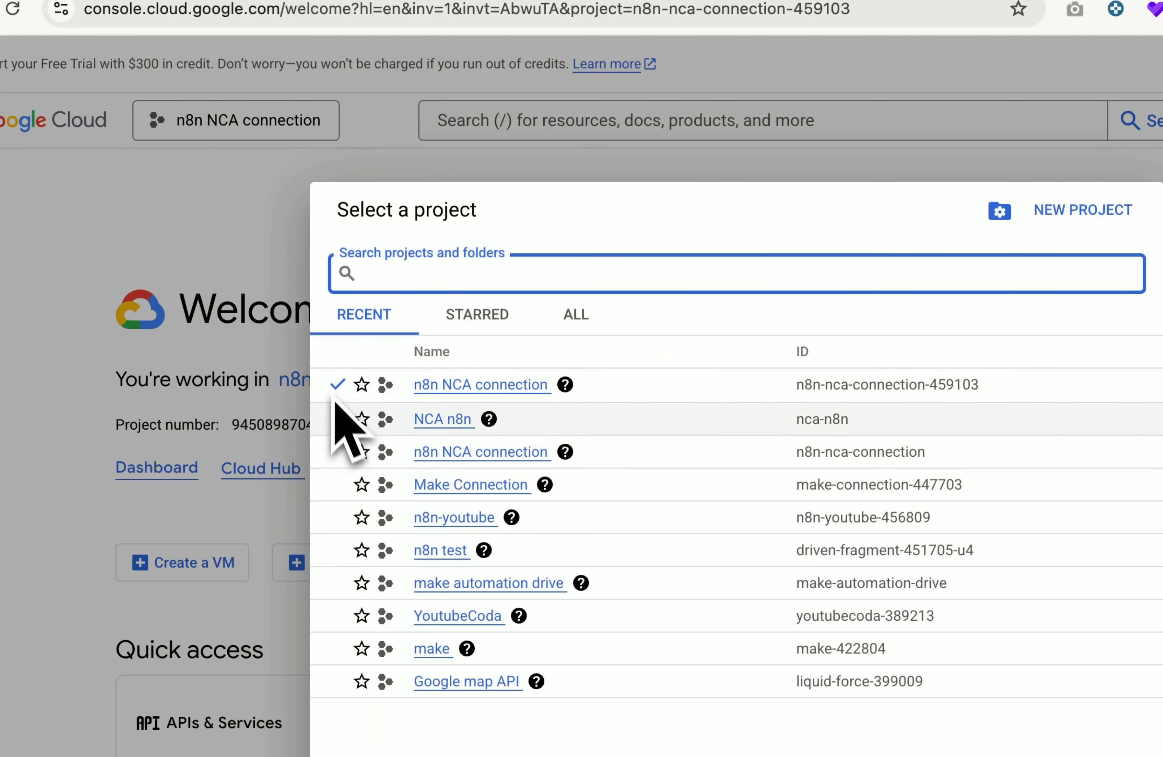
left_click(231, 223)
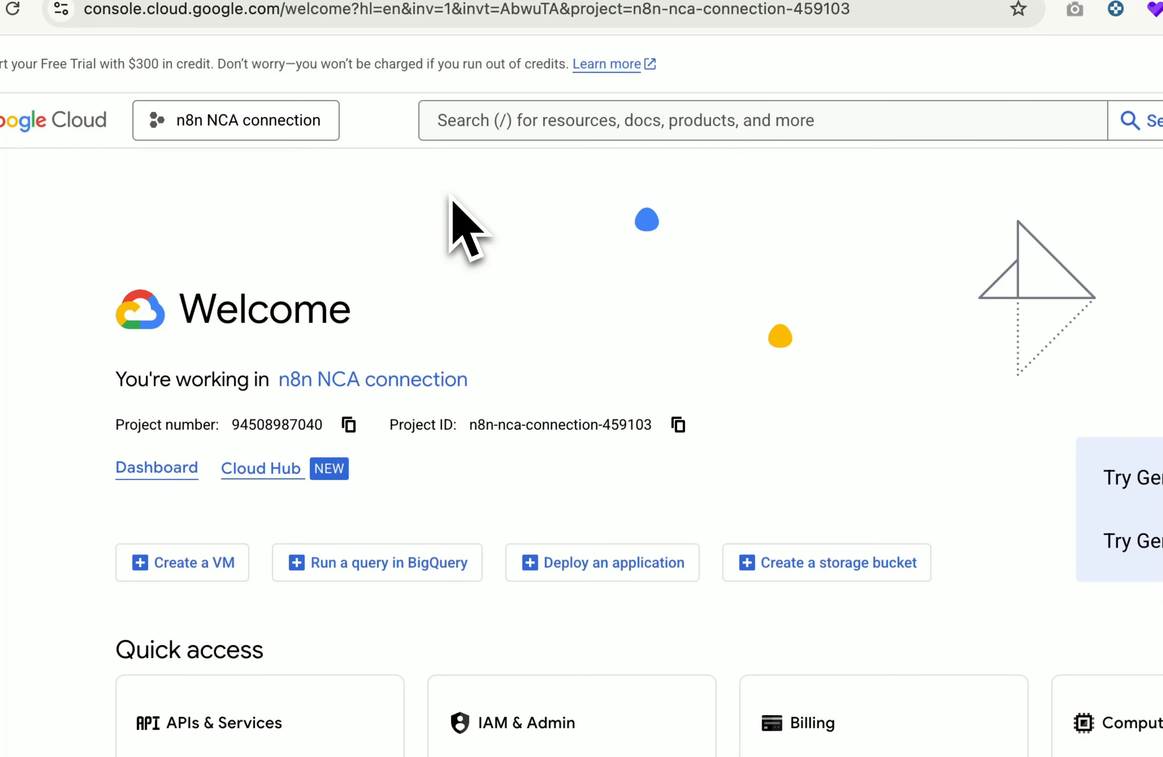
left_click(745, 736)
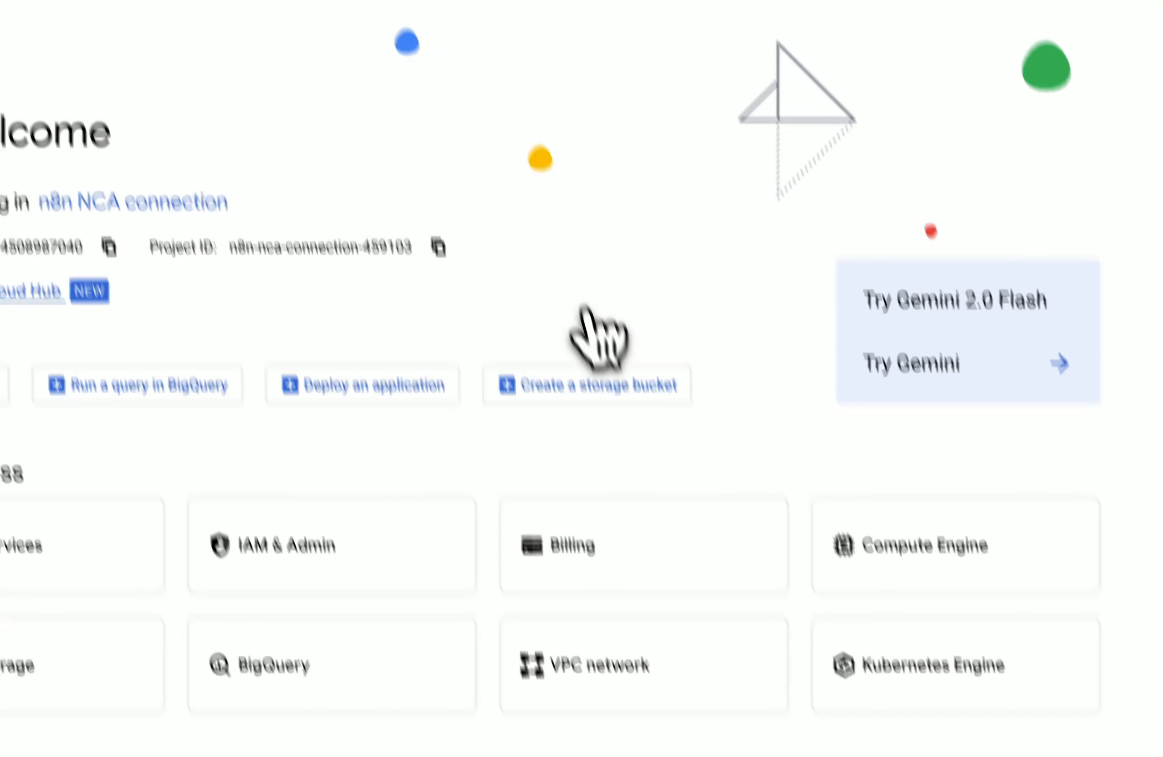
Step: Search for and enable the Google Drive API
left_click(548, 188)
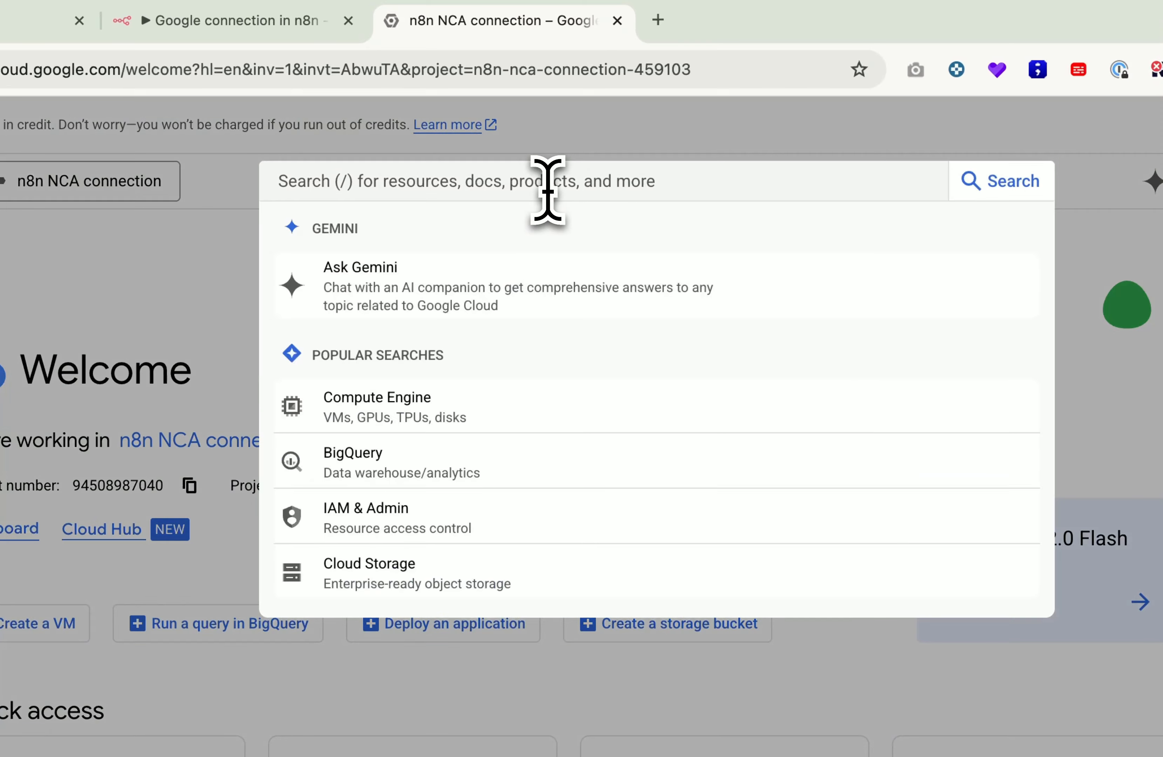
type("google drive")
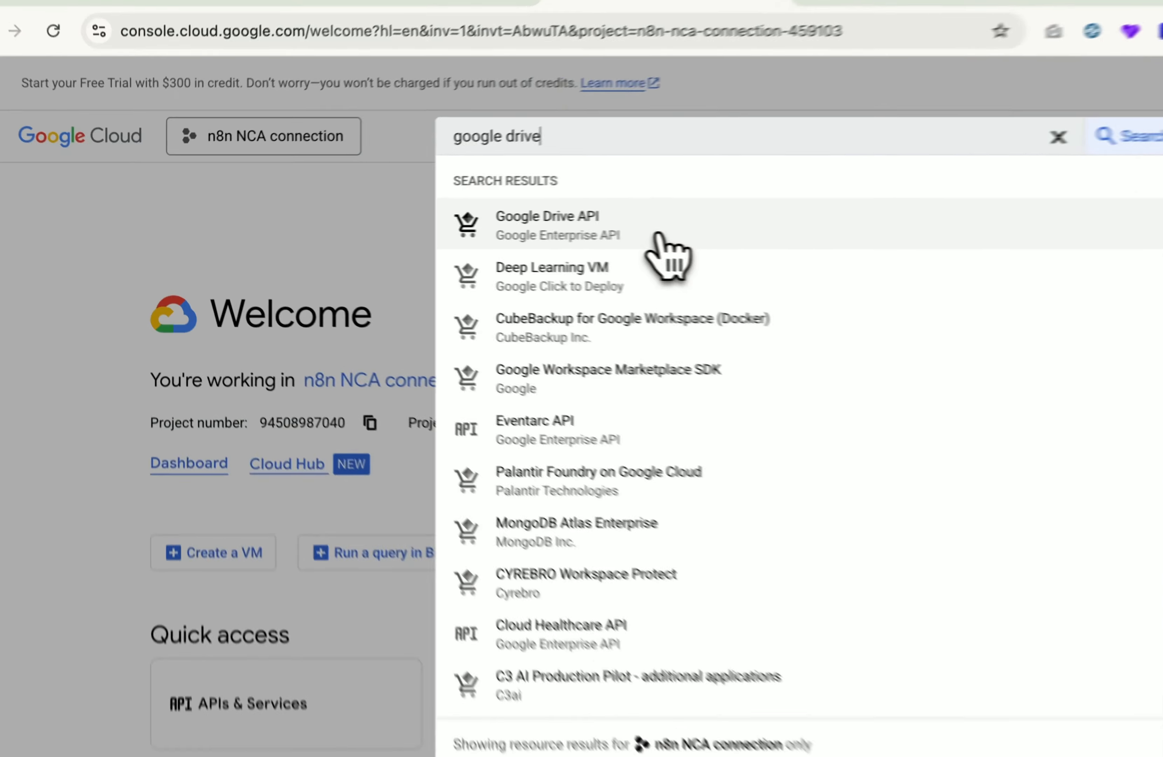
left_click(522, 227)
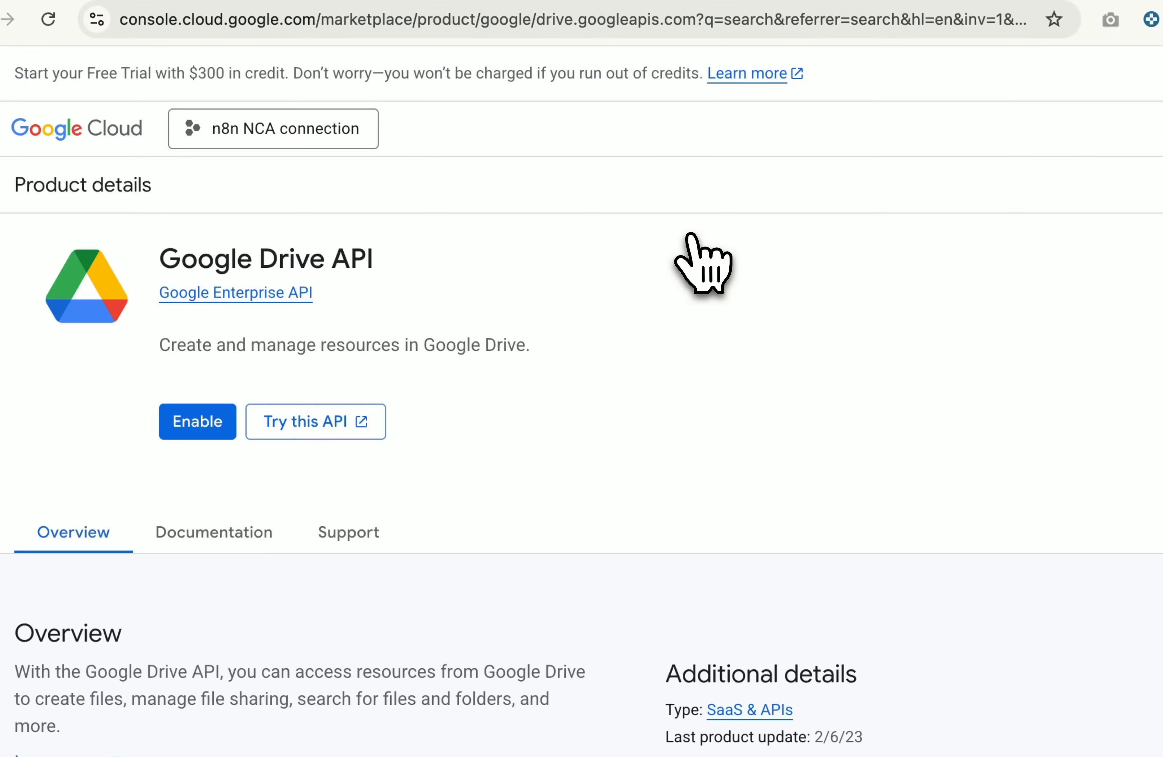
left_click(195, 425)
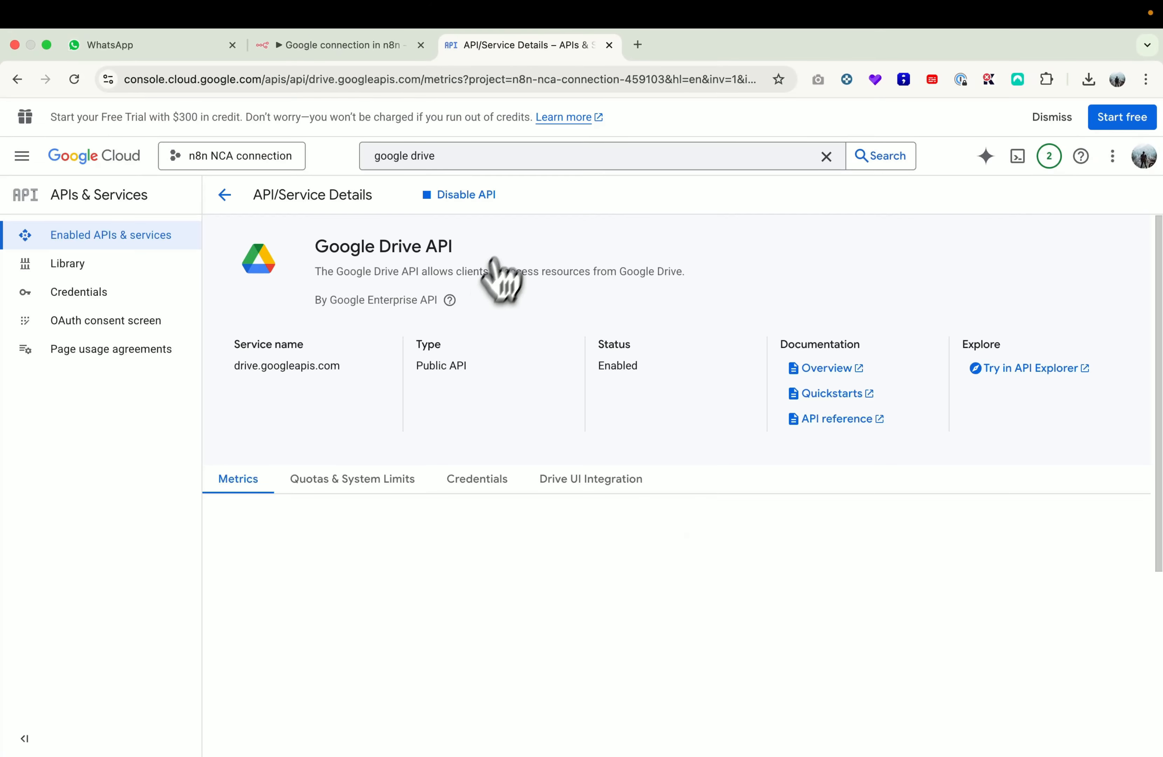
Step: Search for and enable the Google Docs API
left_click(493, 163)
key("BackSpace")
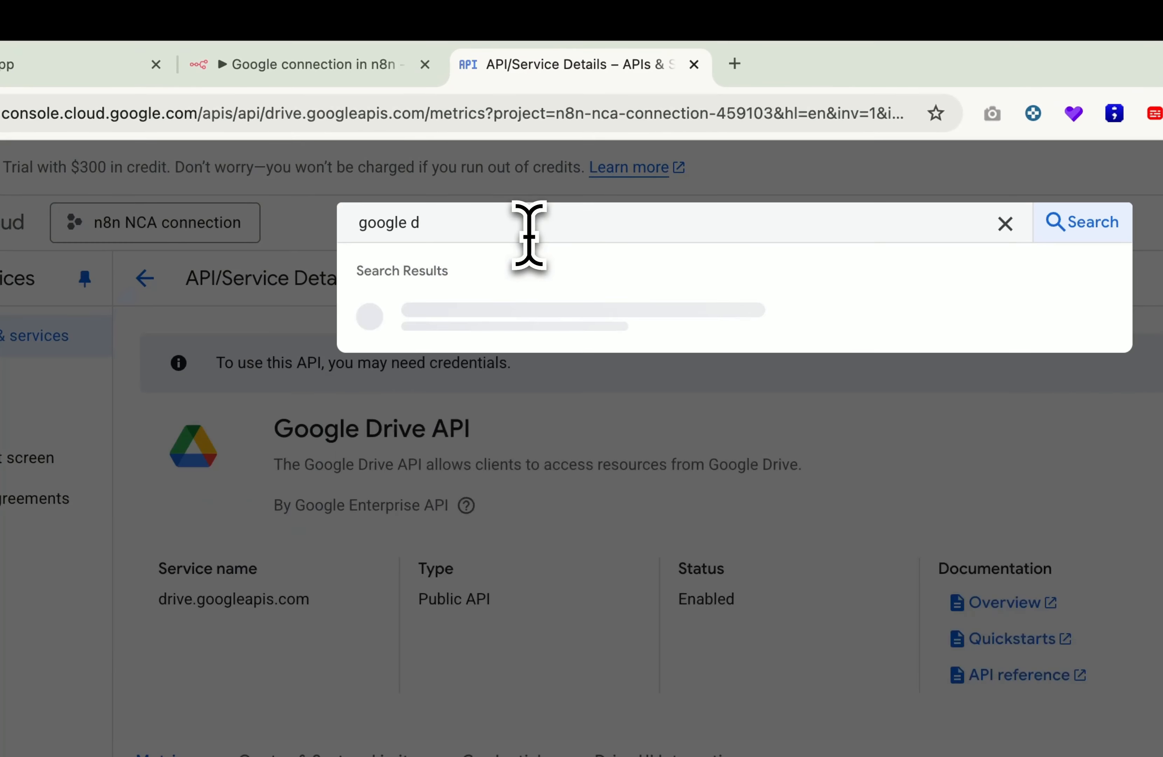
type("oc")
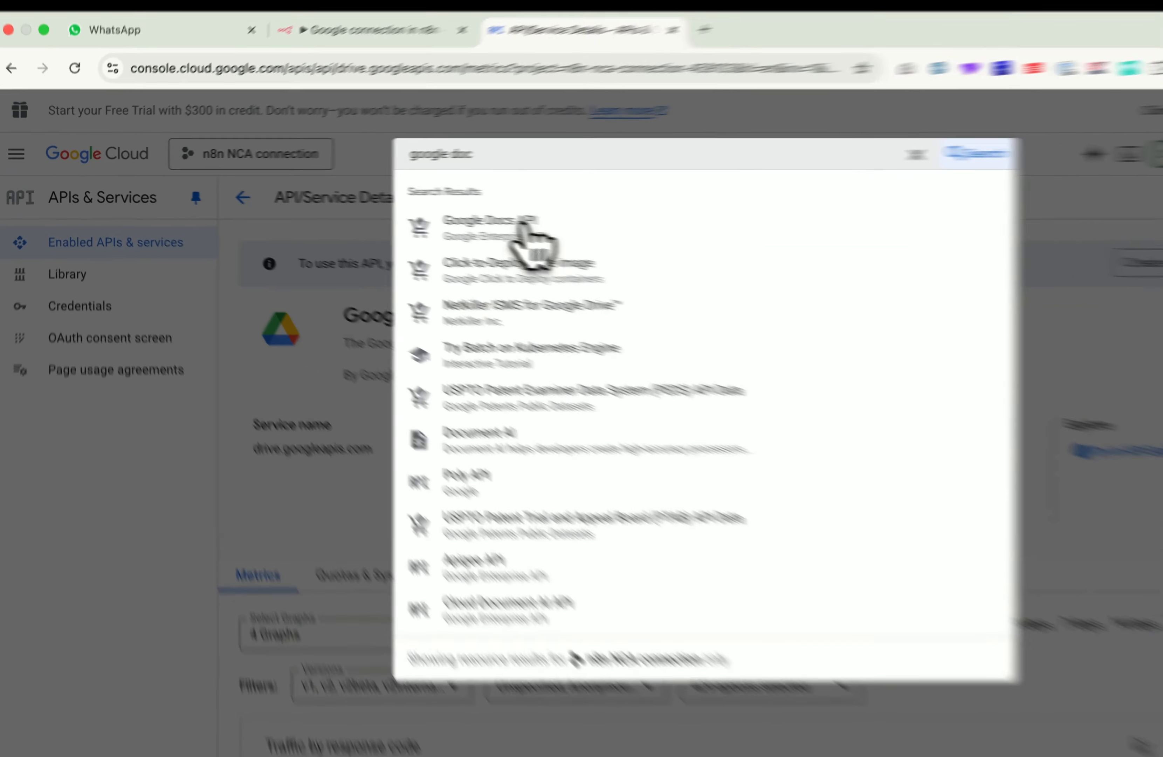
left_click(469, 216)
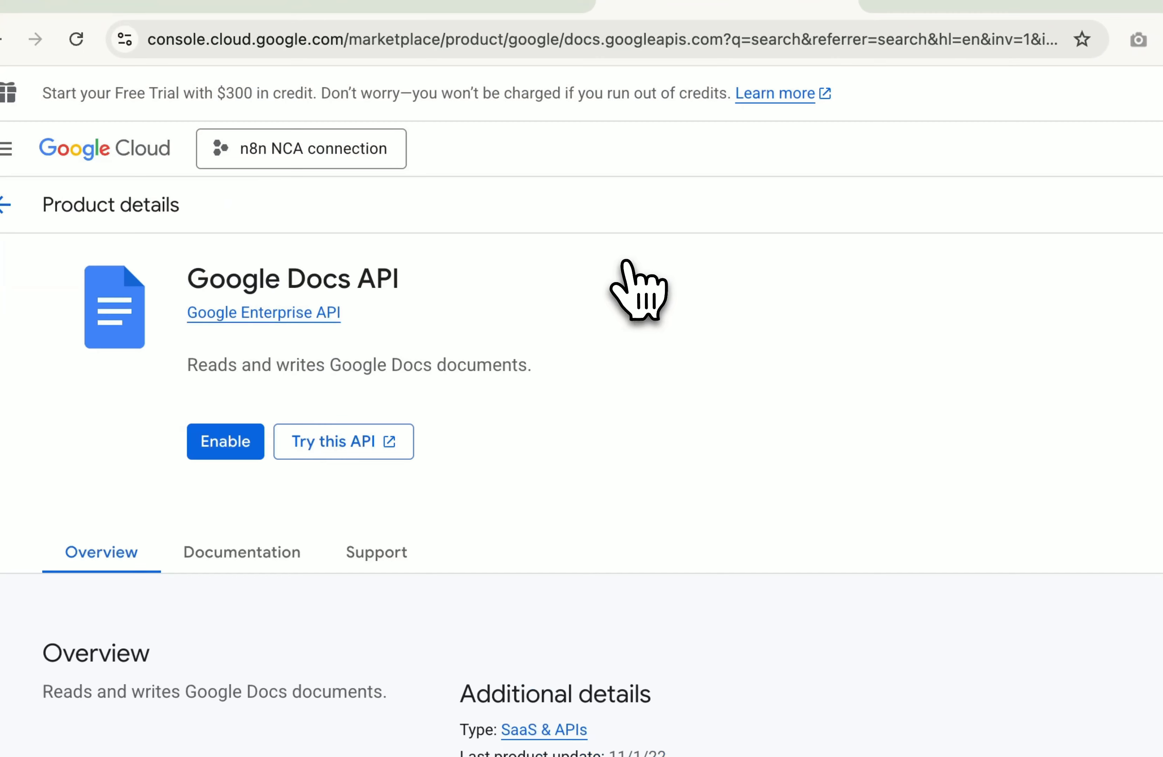
left_click(218, 442)
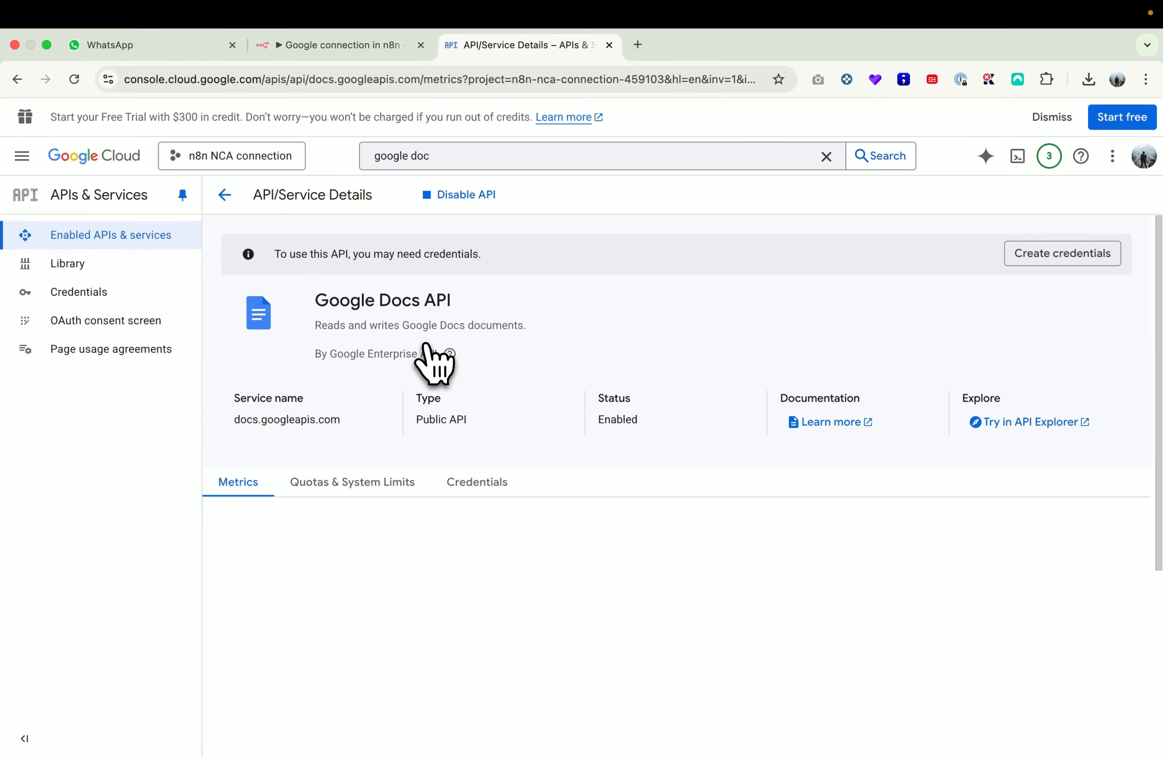
Step: Search the API library for the Google Calendar API
left_click(448, 155)
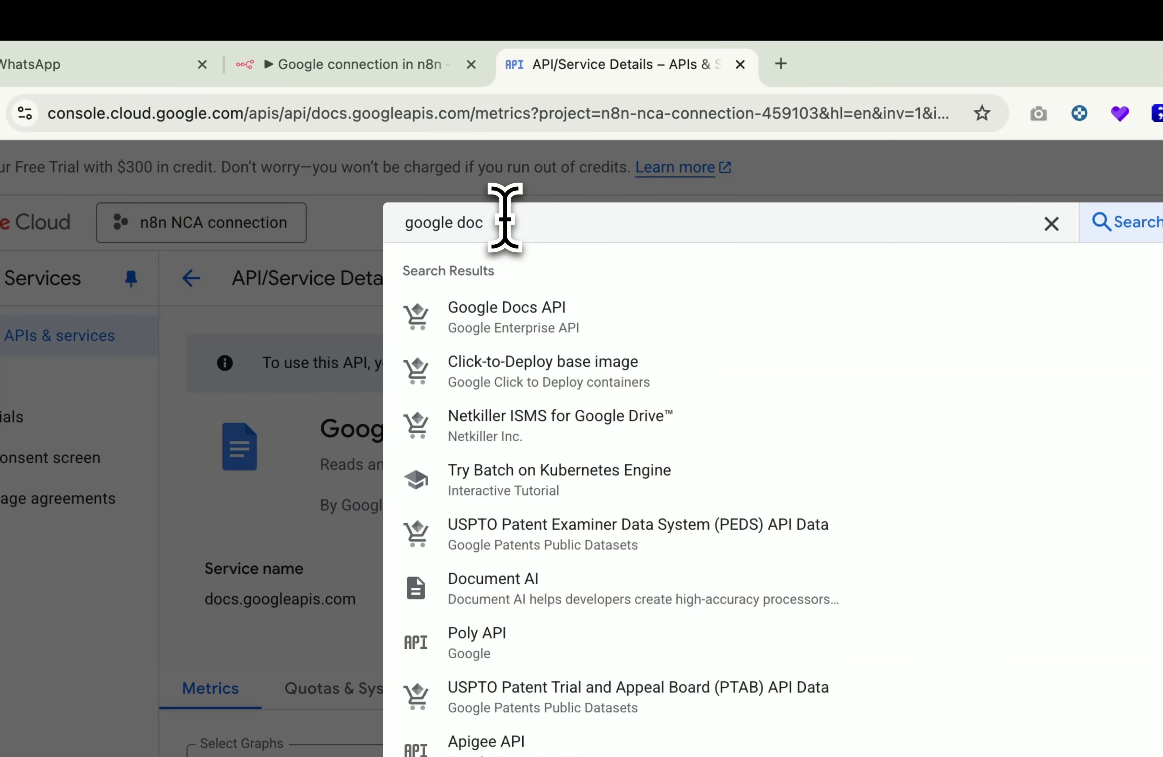
key("BackSpace")
key("BackSpace")
key("BackSpace")
key("BackSpace")
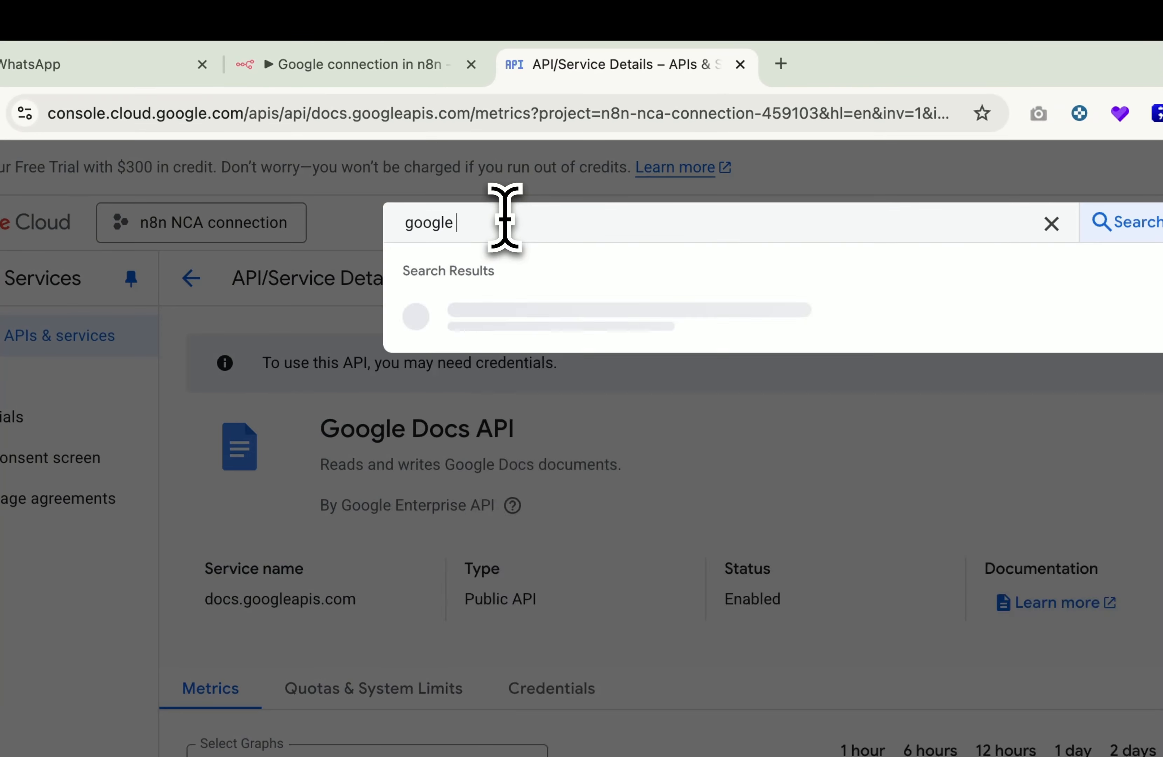
type("cal")
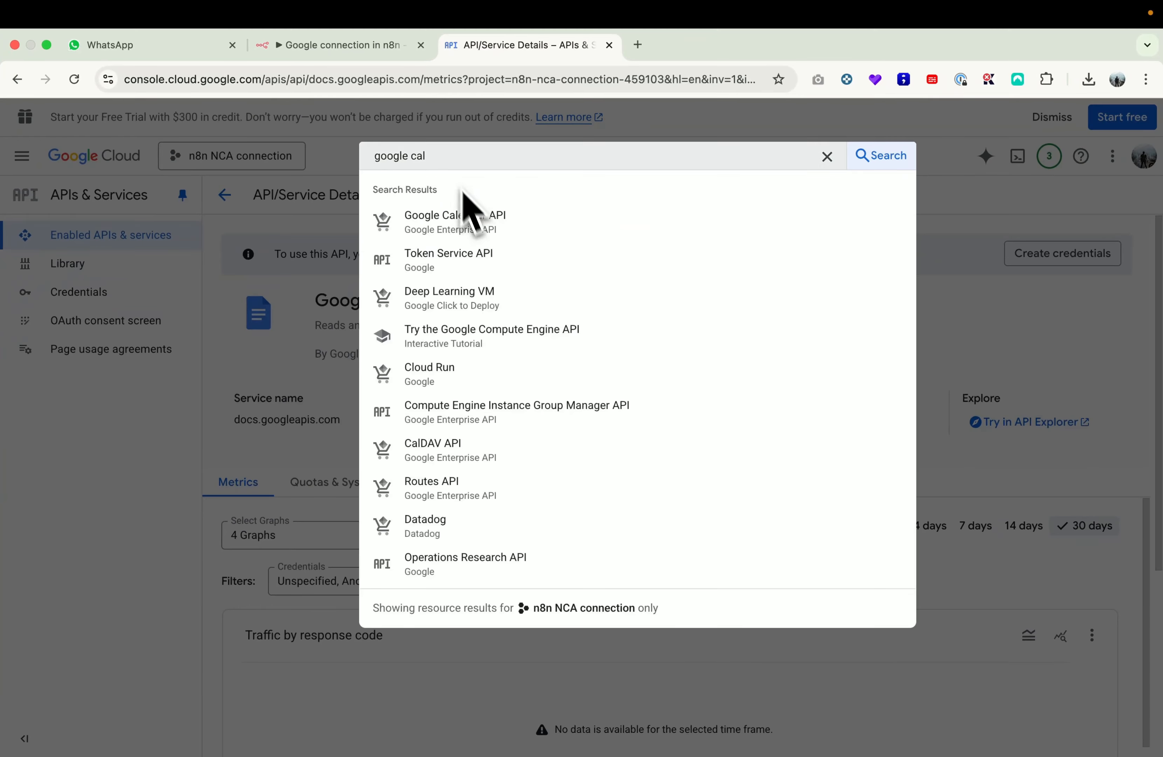
Step: Enable the Google Calendar API and the Gmail API, then open the Credentials page
left_click(475, 217)
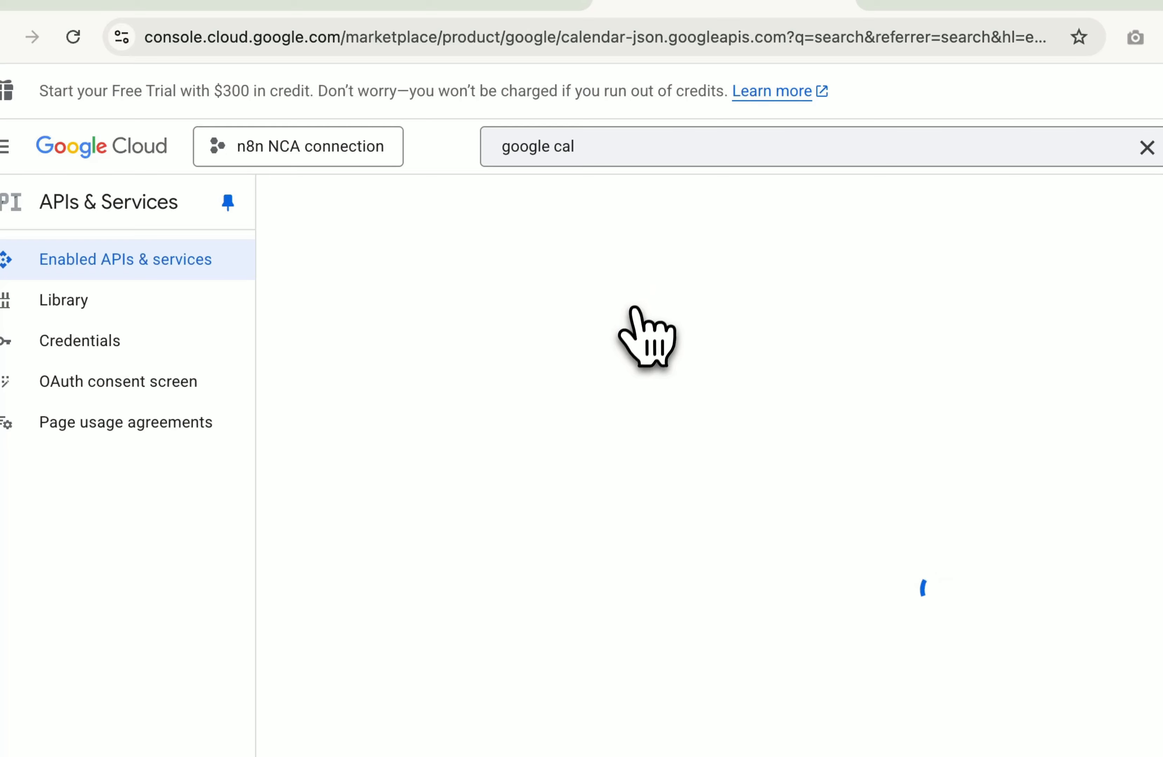
left_click(231, 448)
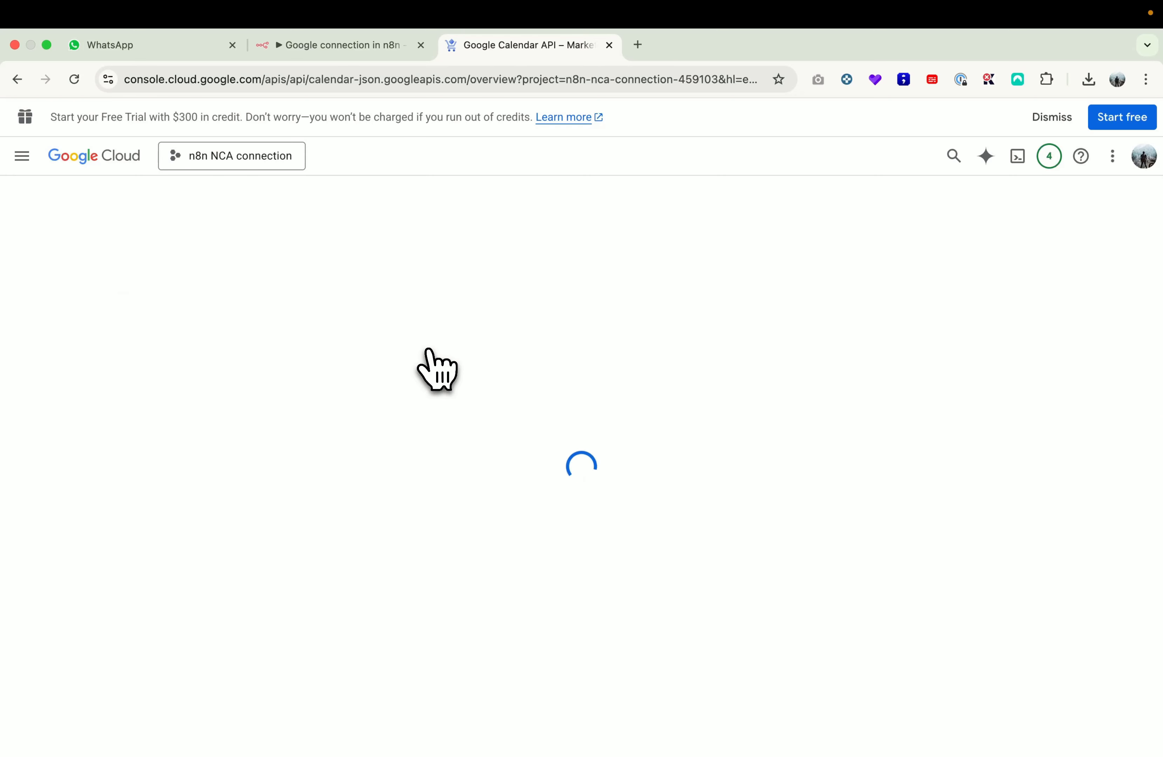
left_click(458, 157)
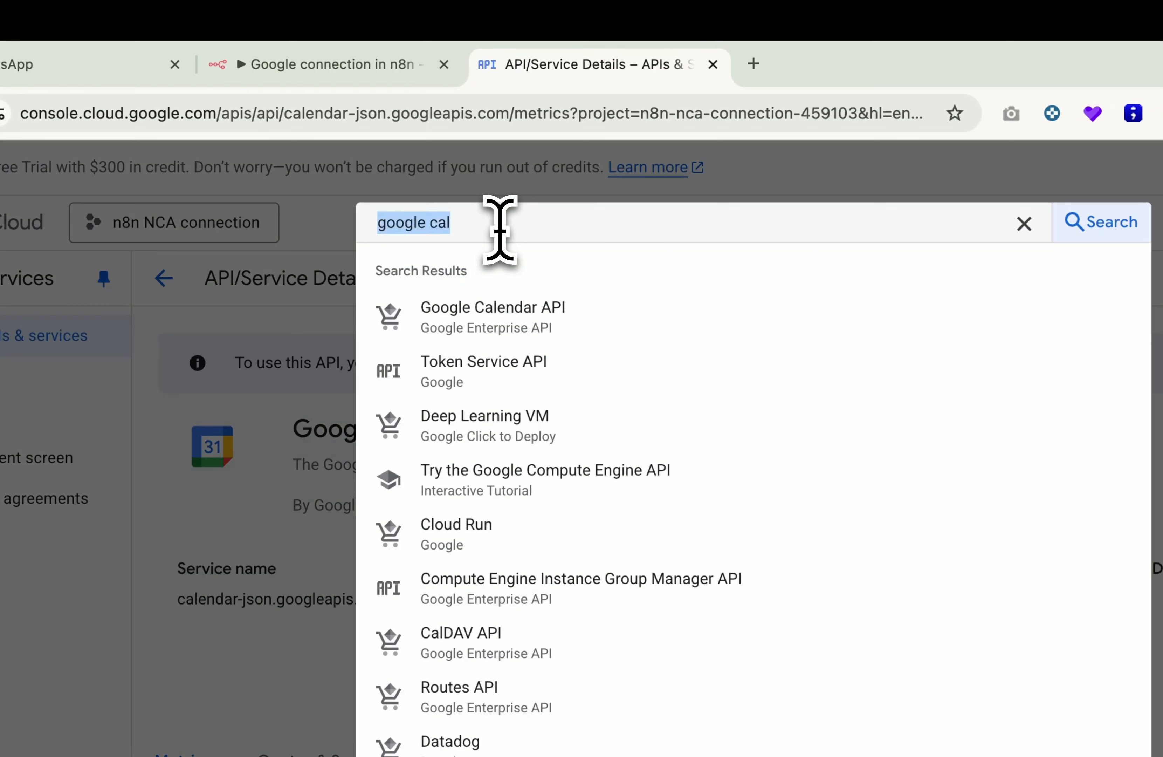
type("gmail api")
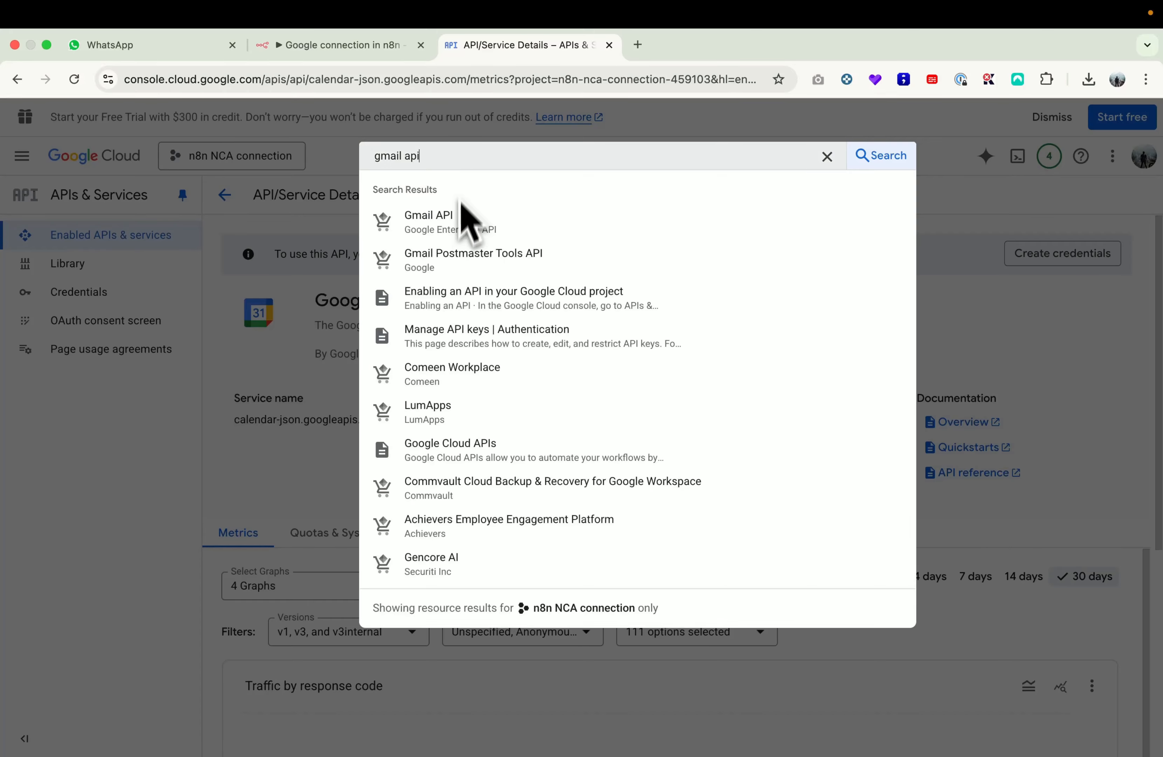
left_click(467, 218)
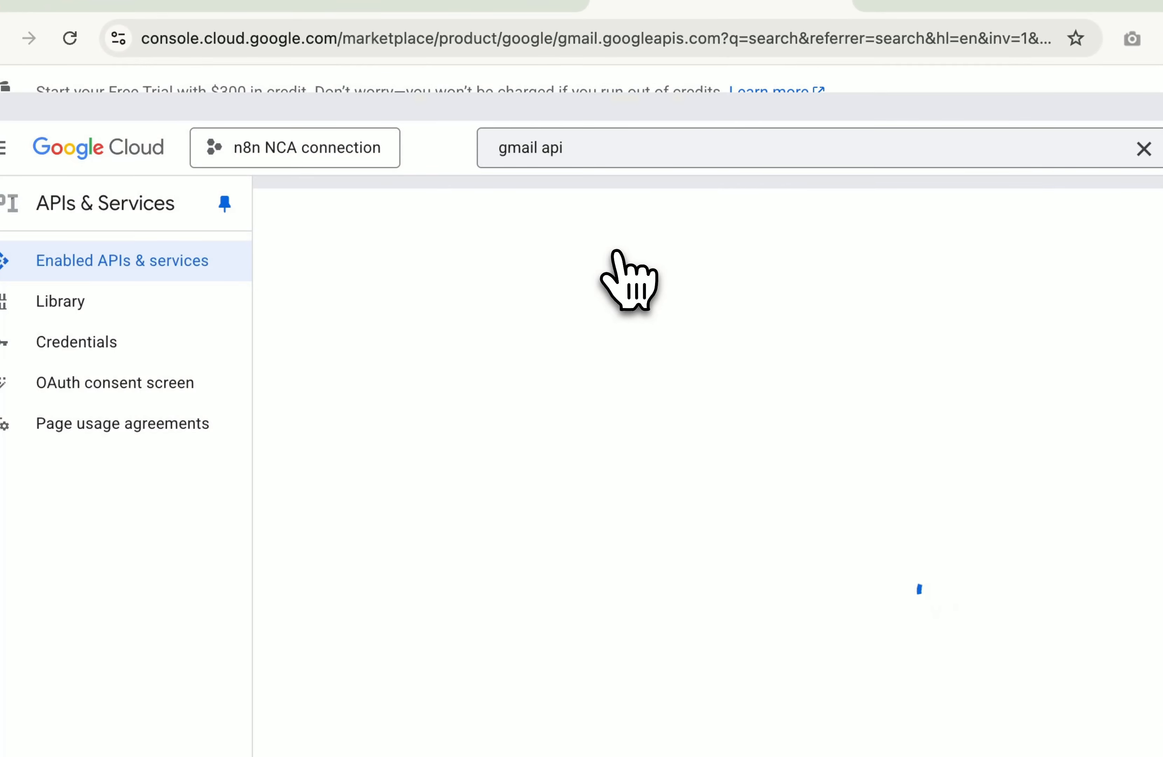
left_click(286, 440)
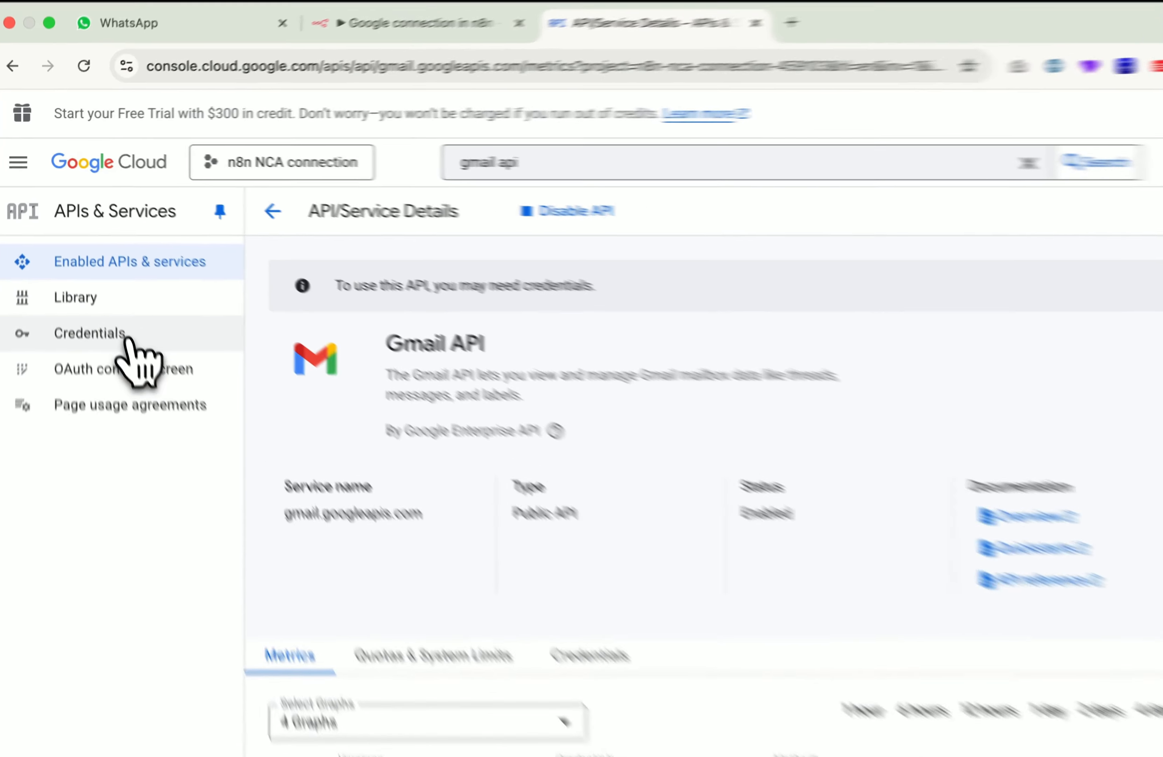
left_click(105, 294)
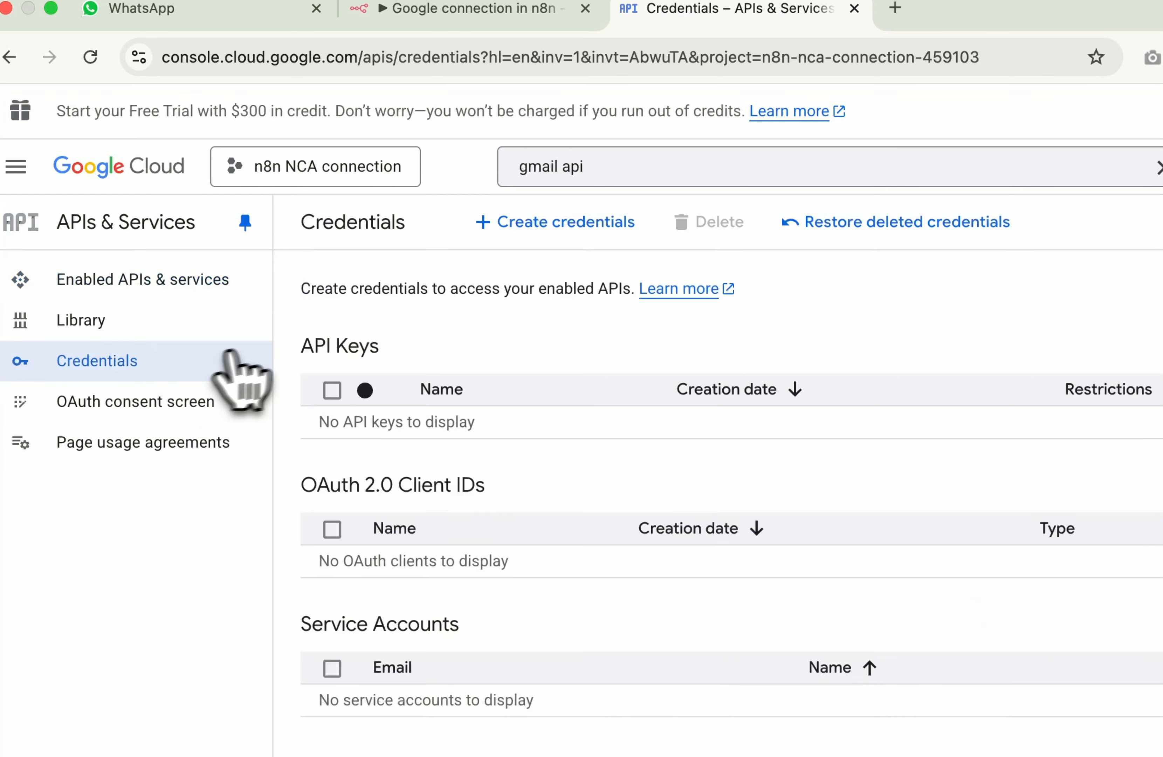
Step: Start an OAuth client ID, which requires configuring the Google Auth Platform consent screen first
left_click(543, 223)
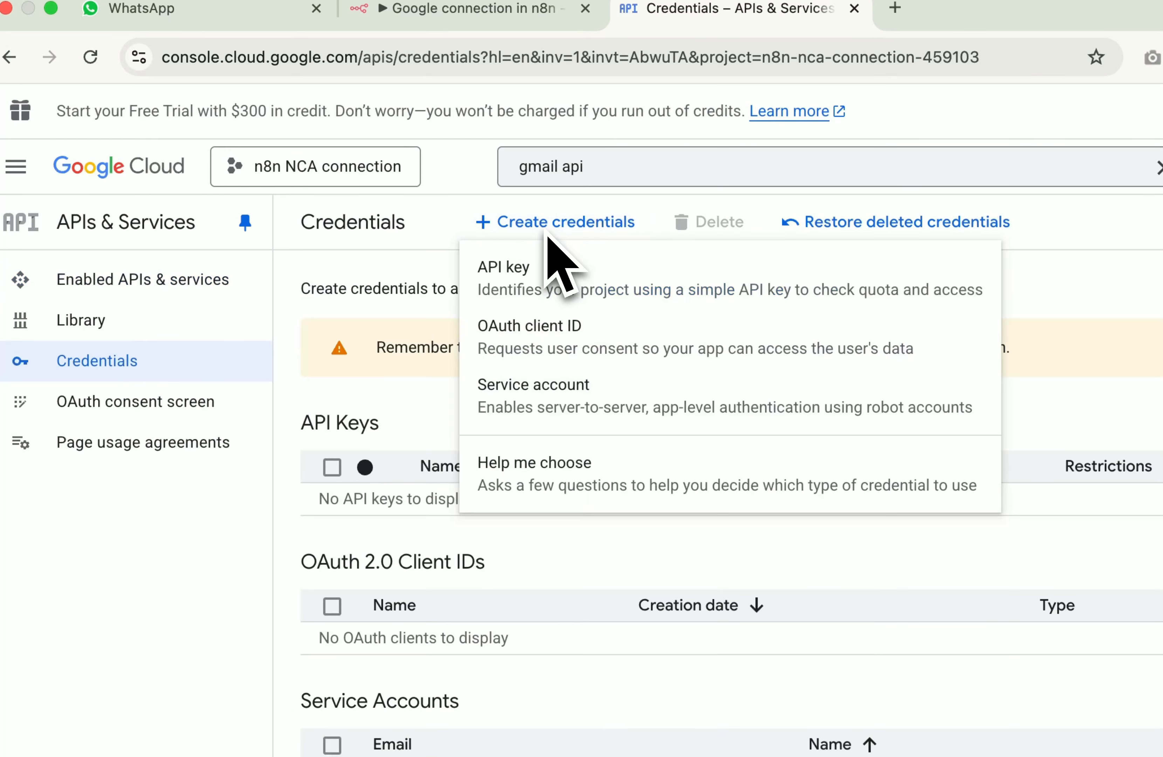
left_click(535, 339)
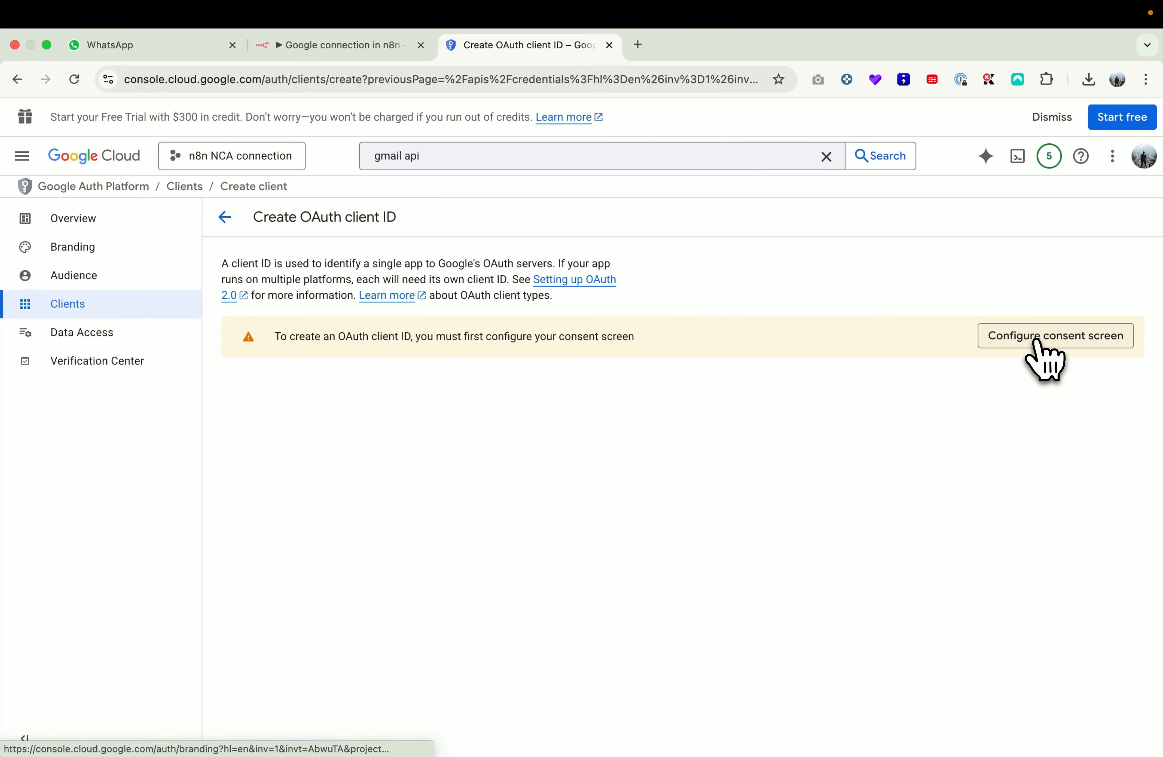
left_click(1058, 339)
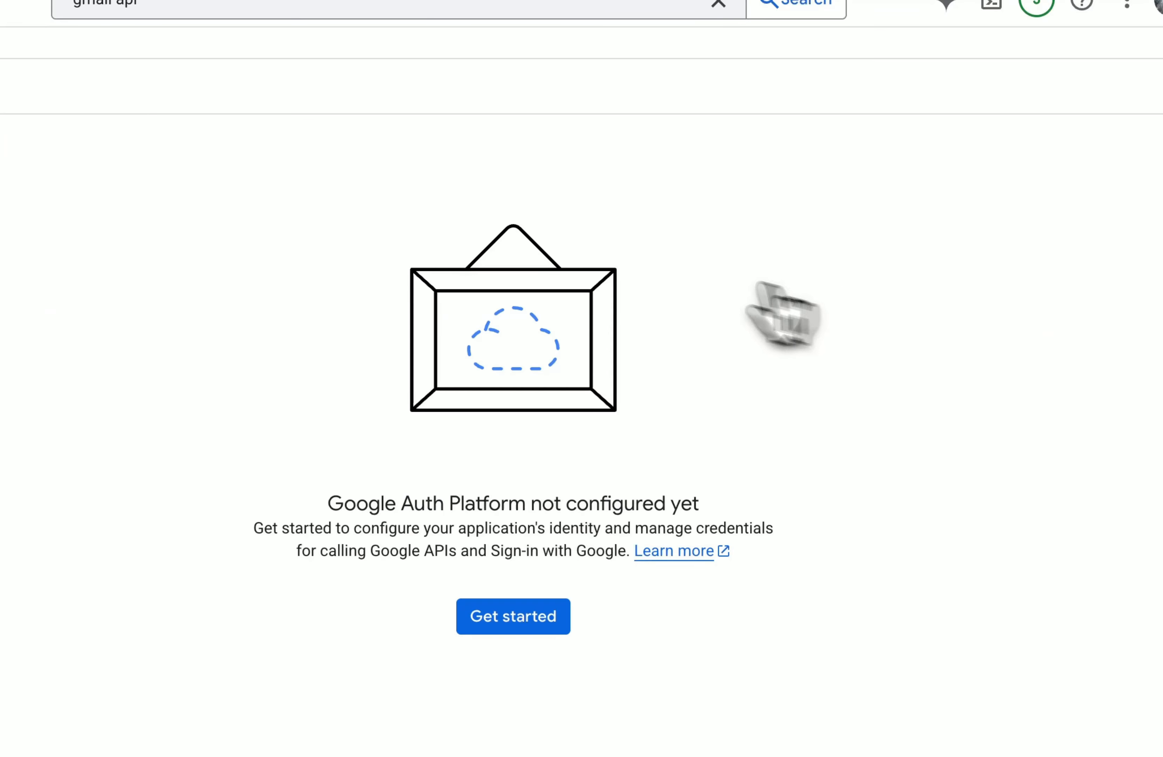
left_click(511, 615)
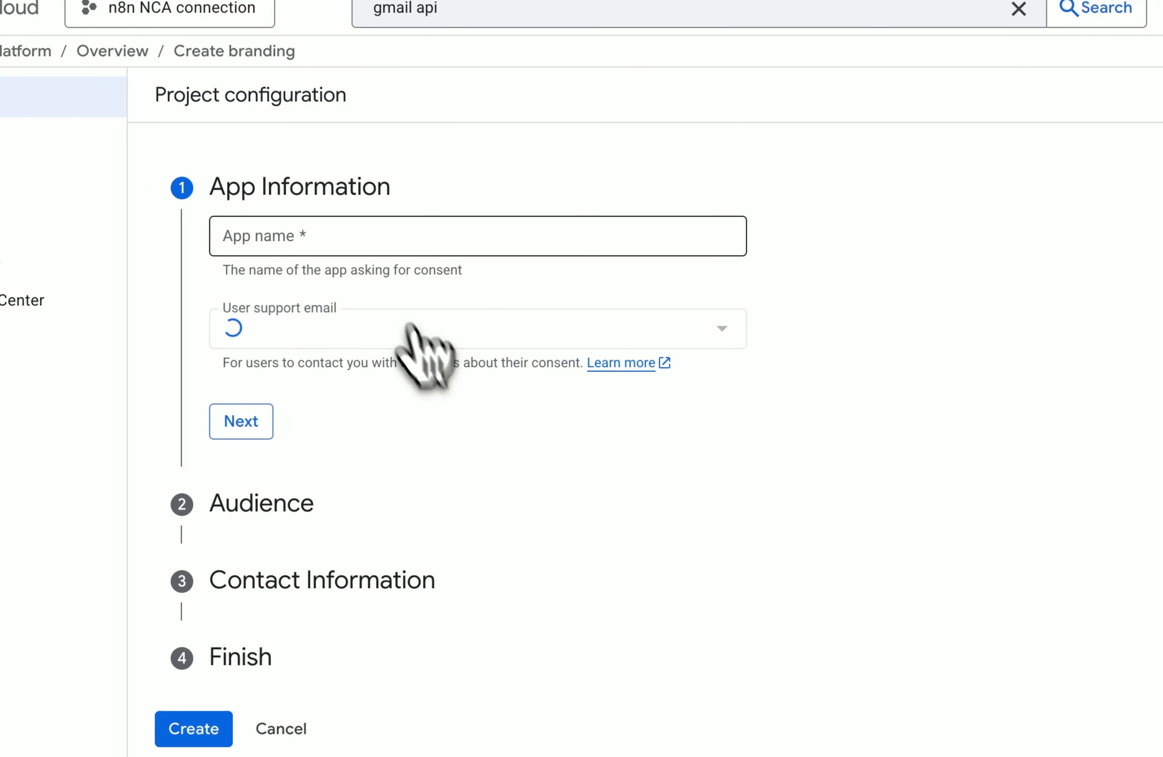
Step: Name the app 'n8n NCA connection' and choose the account's e-mail as support contact
left_click(318, 244)
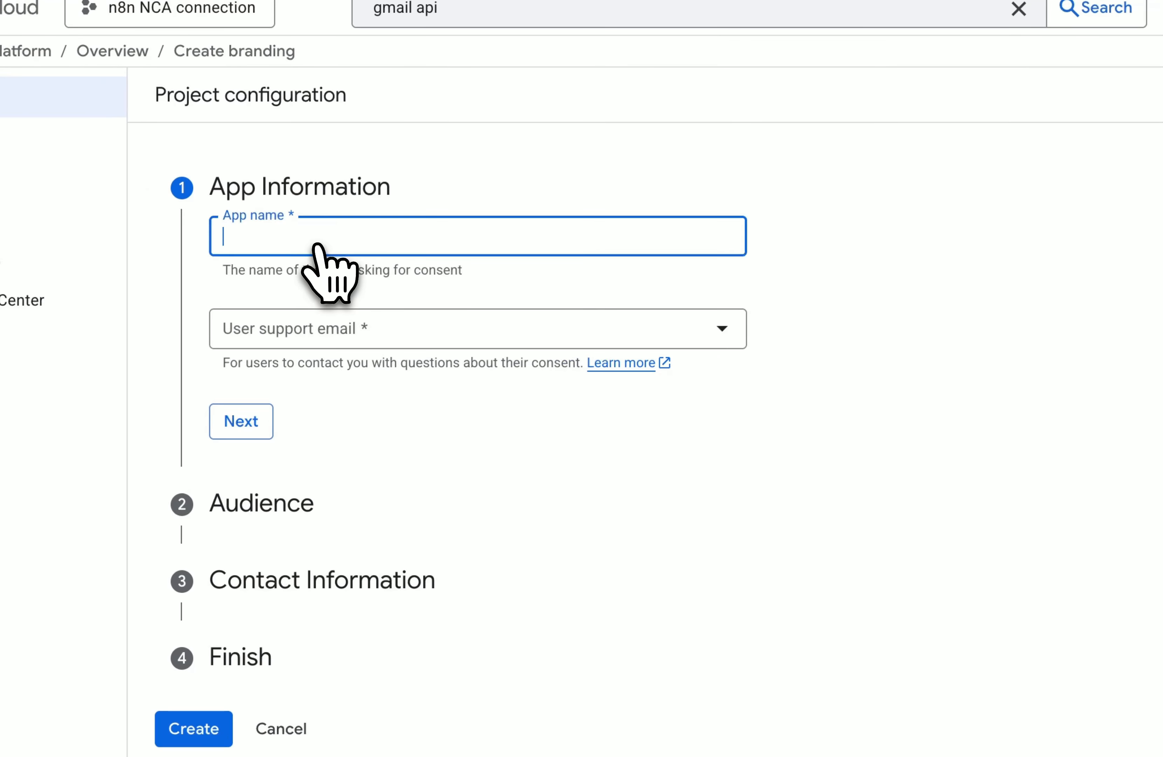
type("n8n")
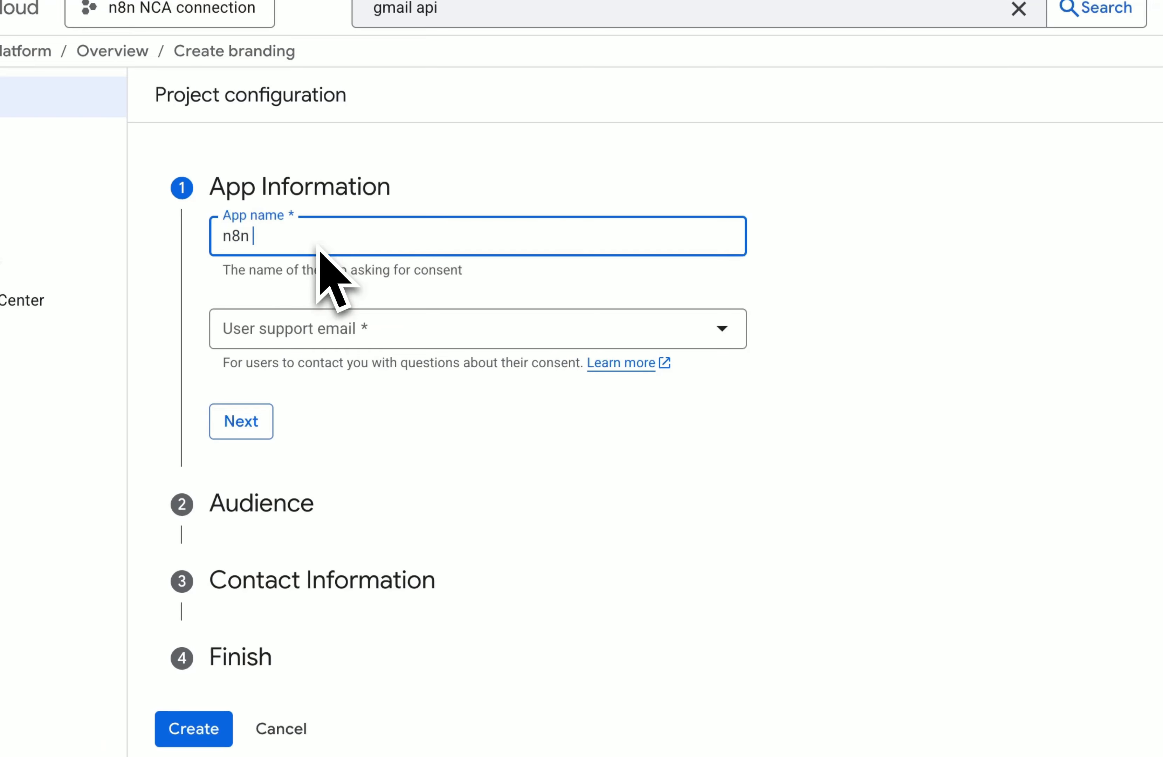
type(" NCA connection")
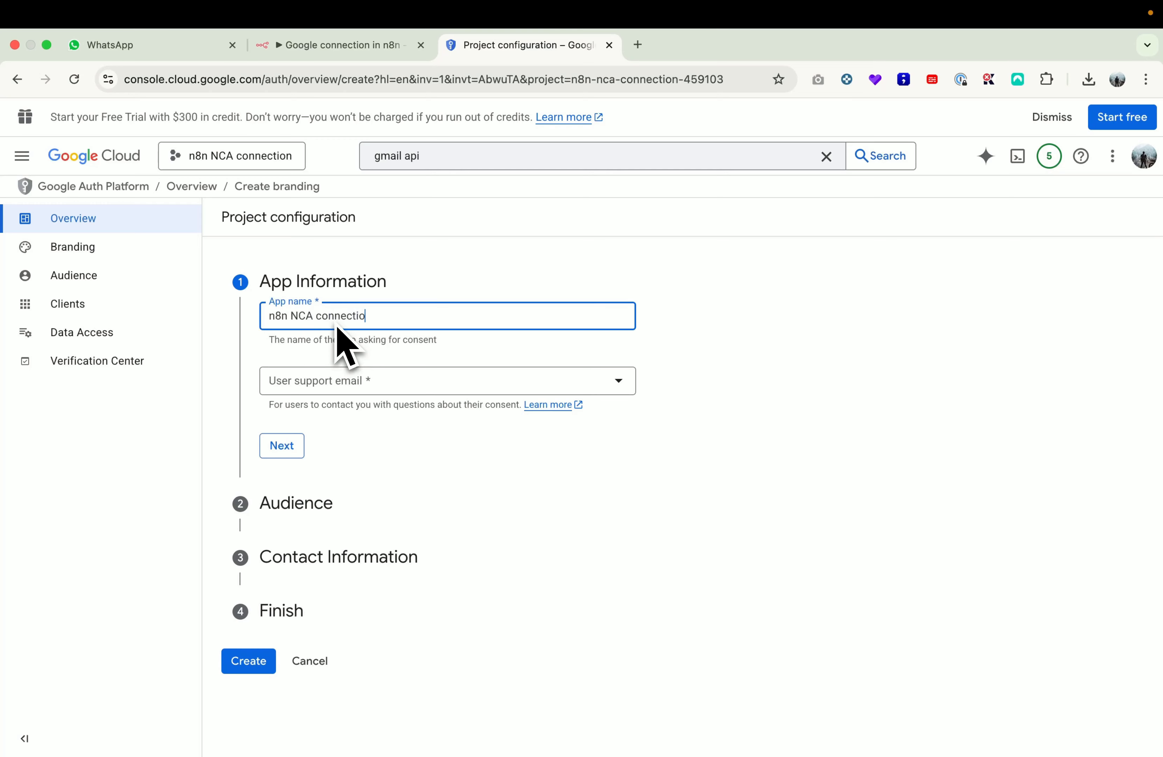
left_click(341, 381)
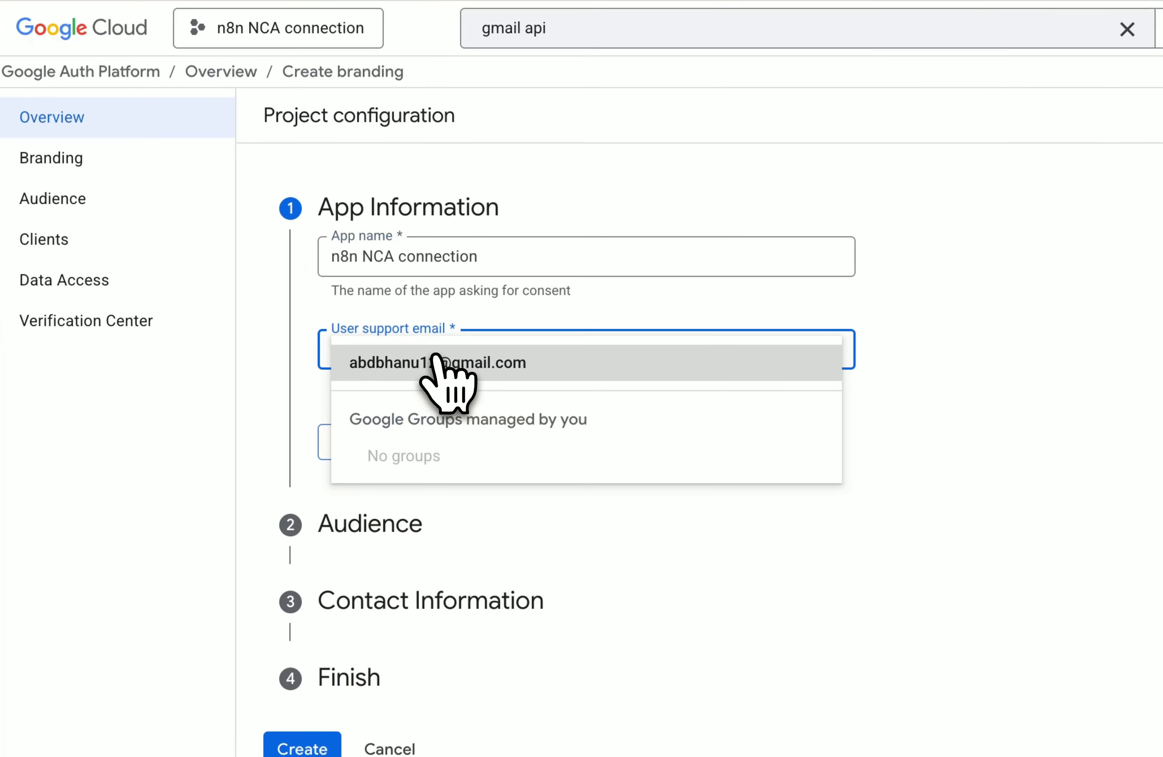
left_click(436, 362)
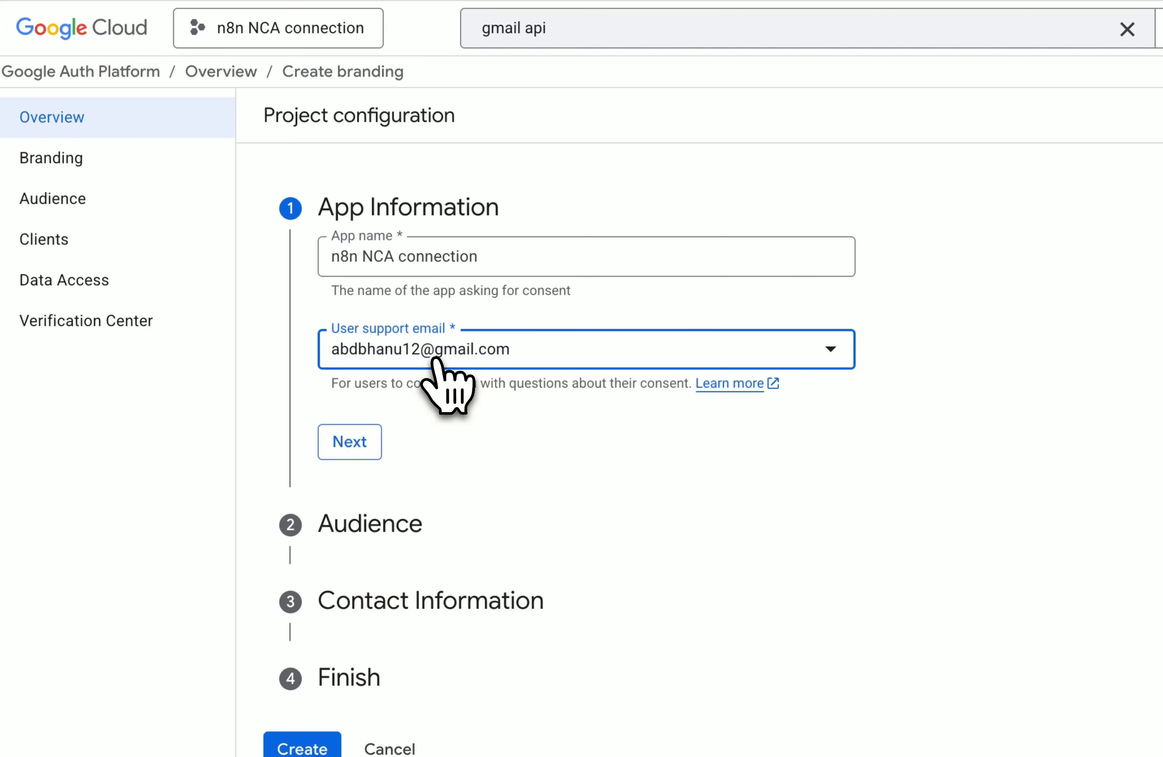
left_click(371, 442)
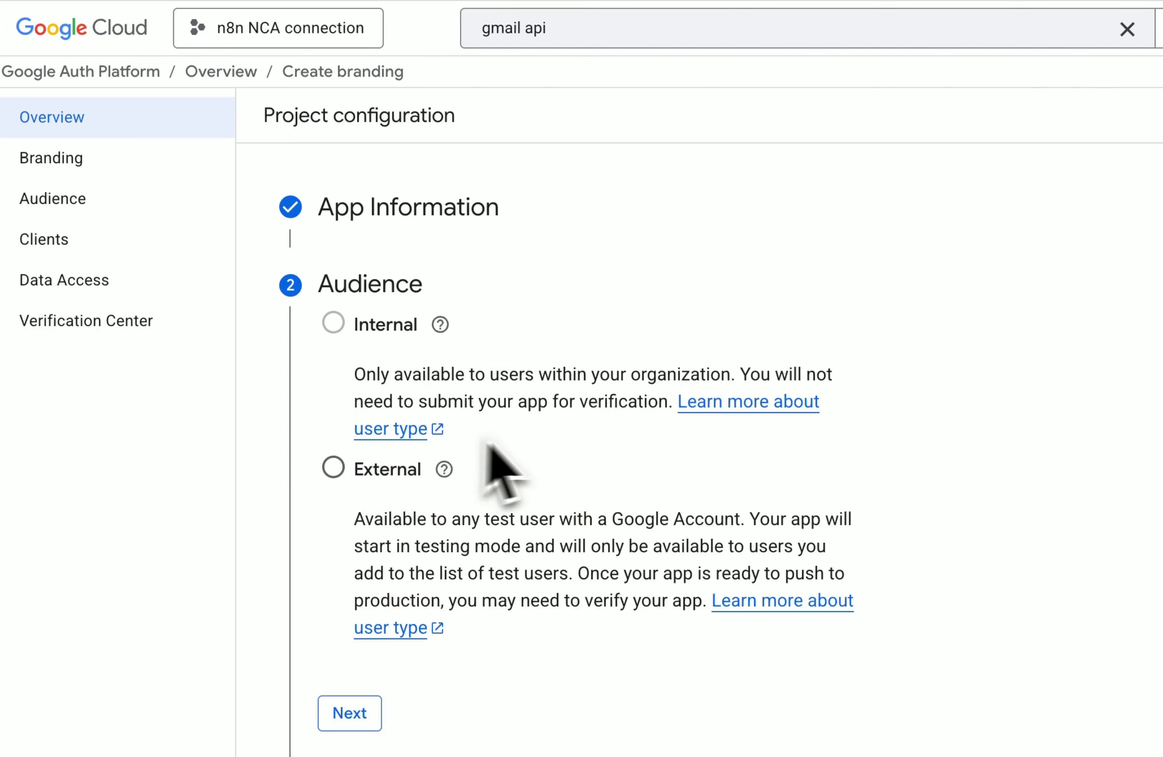
Step: Set the app's audience to External
scroll(539, 432, "down", 1)
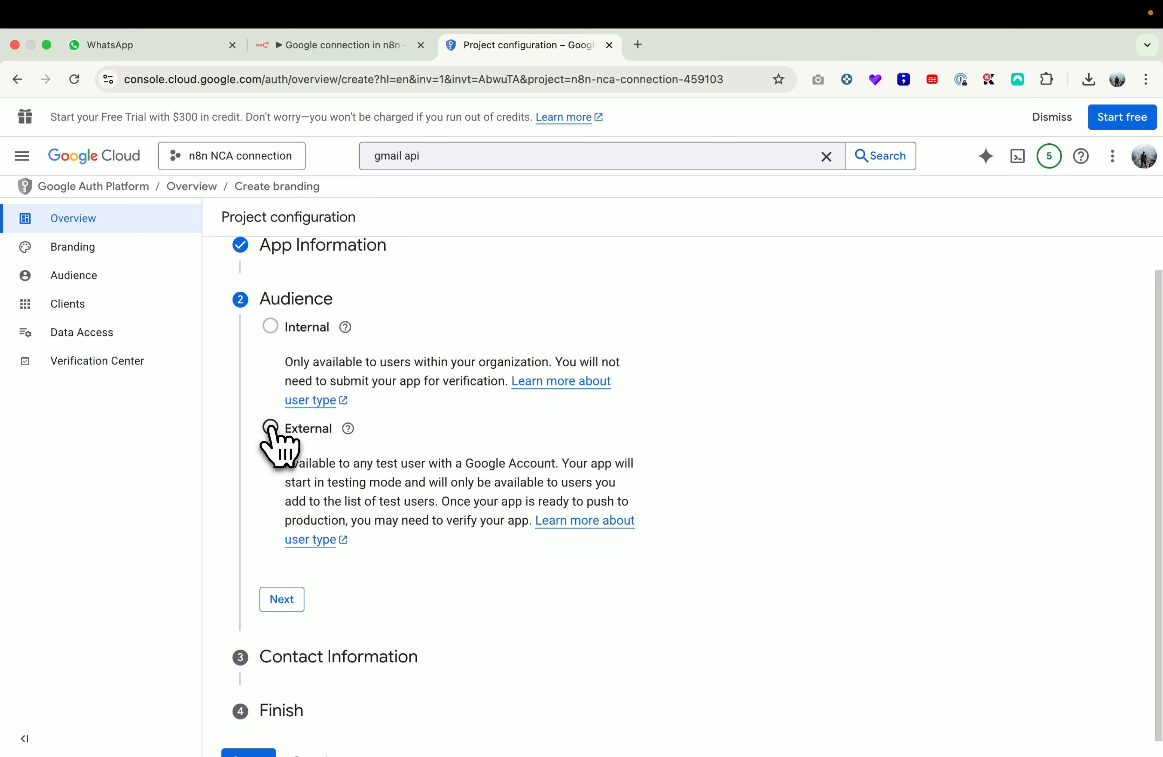
left_click(270, 426)
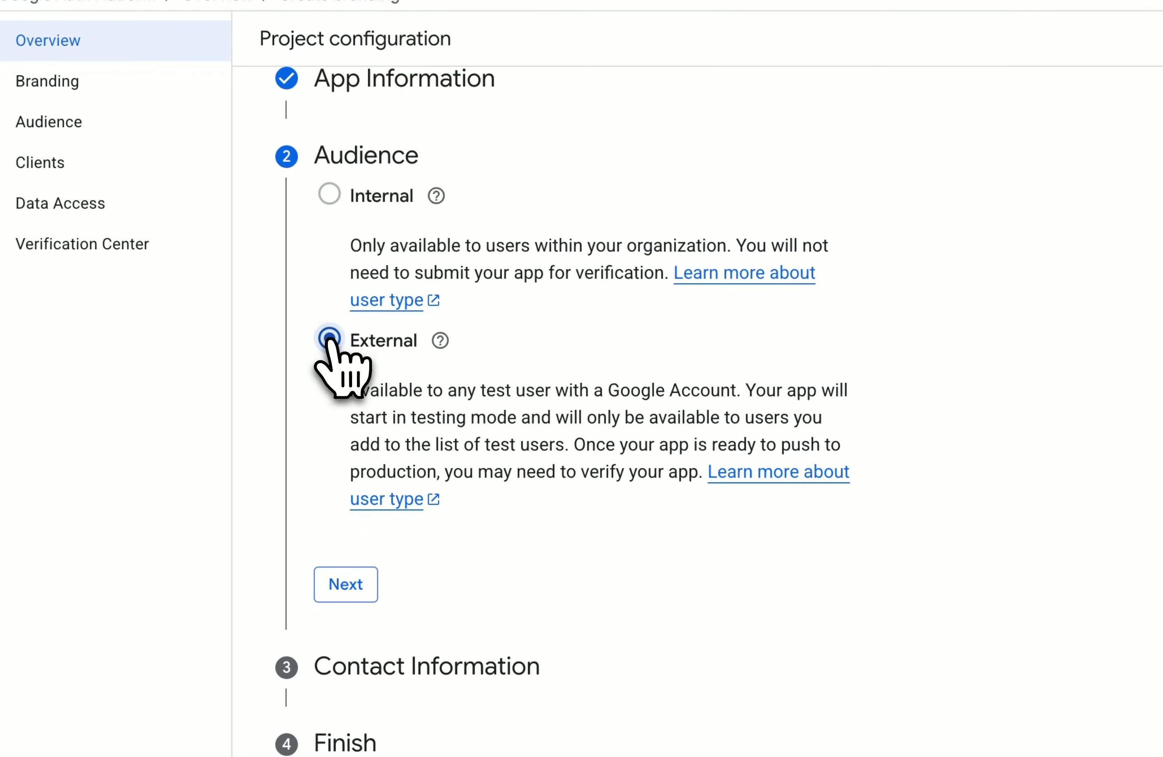
scroll(565, 487, "down", 1)
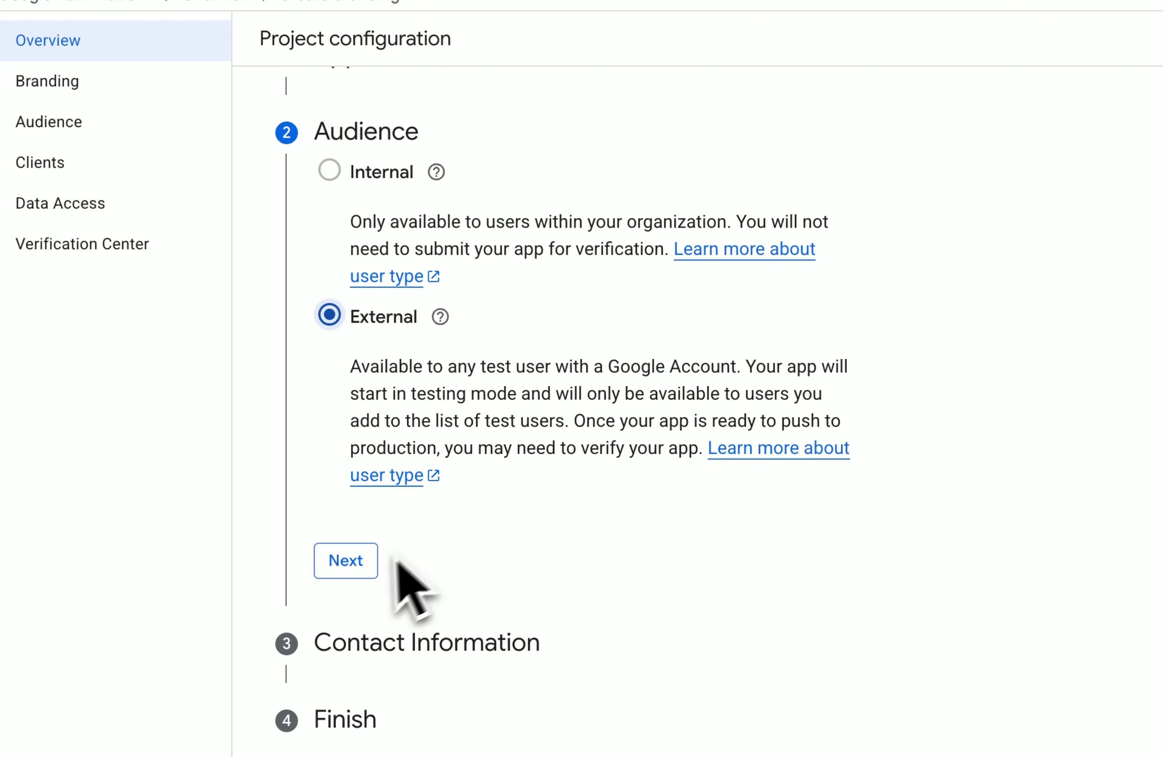
left_click(351, 560)
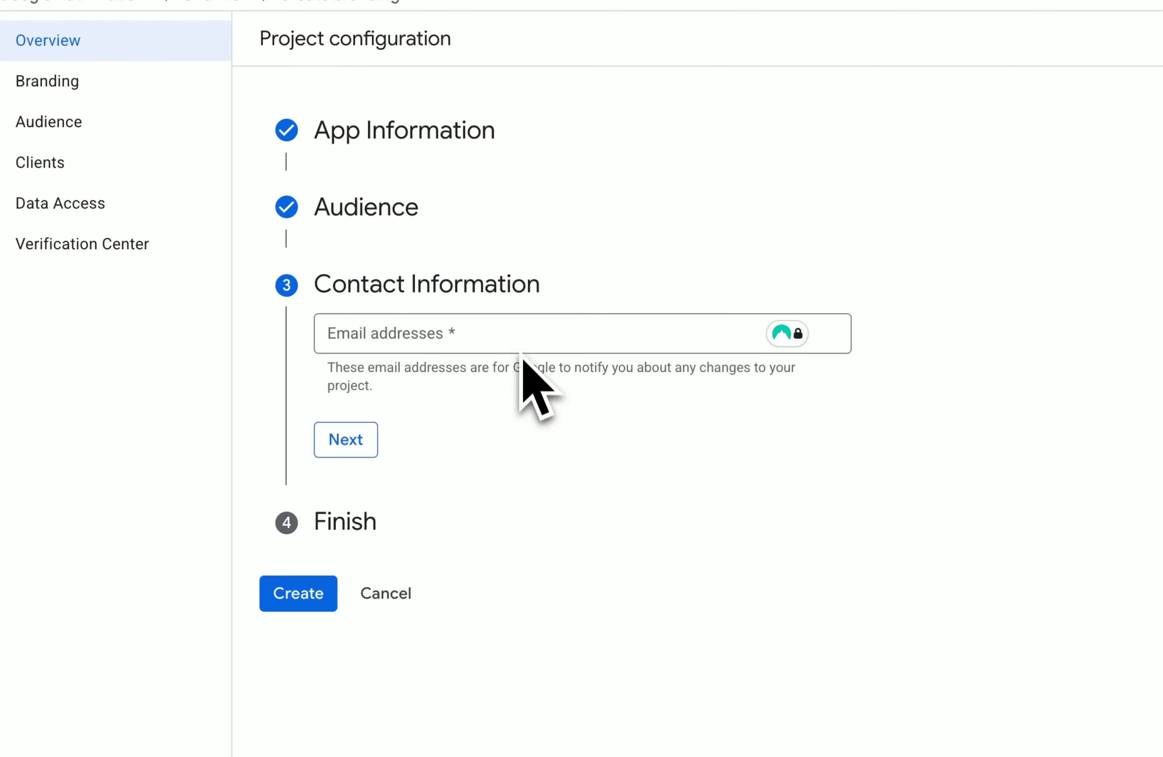
Step: Enter the developer contact e-mail, accept the User Data Policy, and create the configuration
left_click(518, 339)
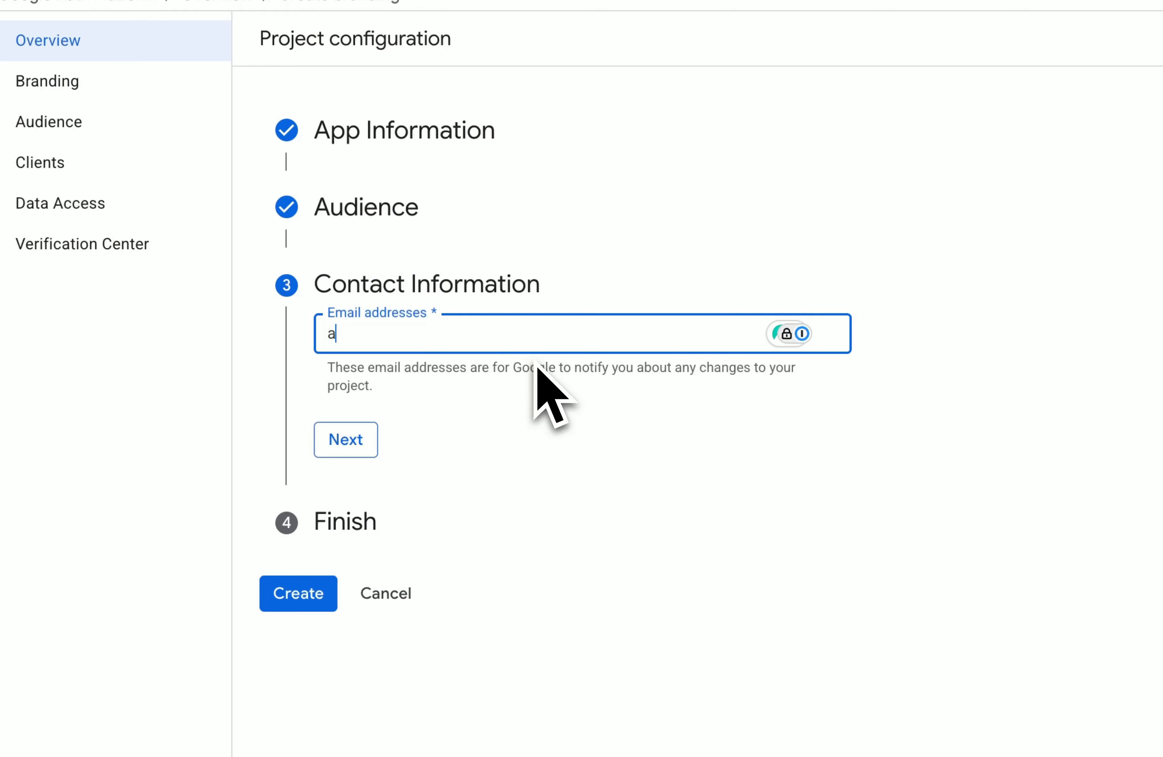
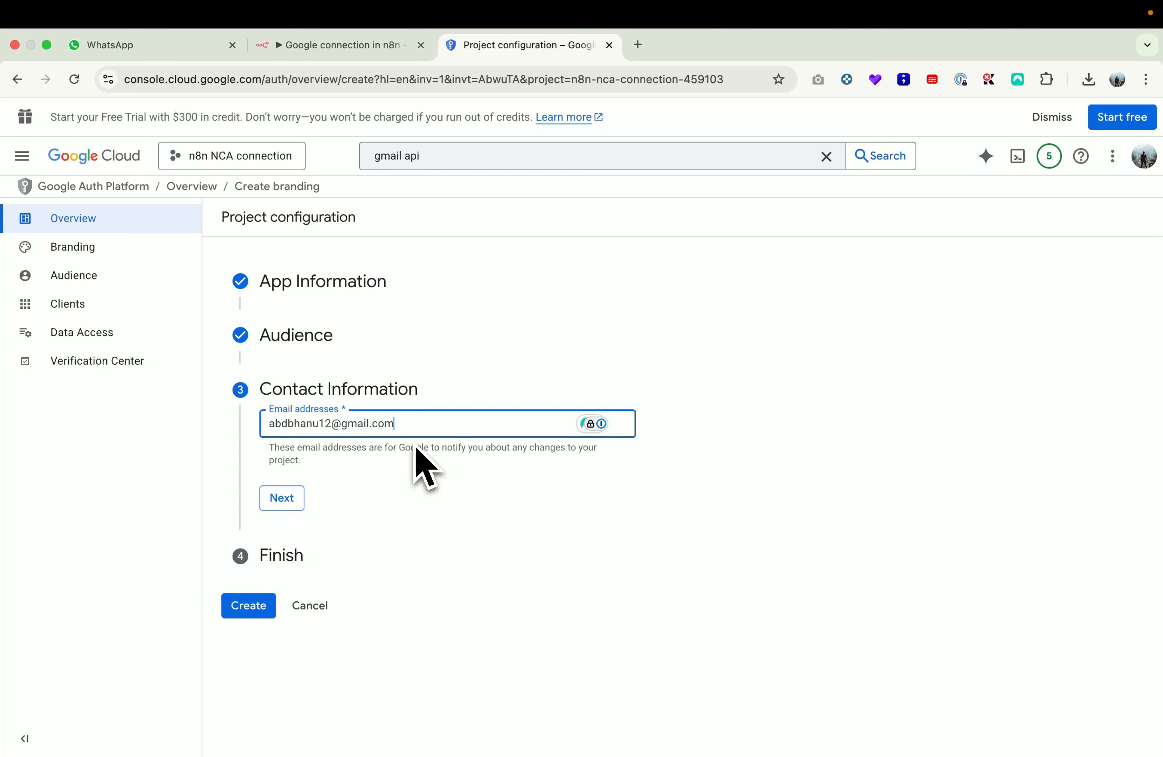
left_click(281, 497)
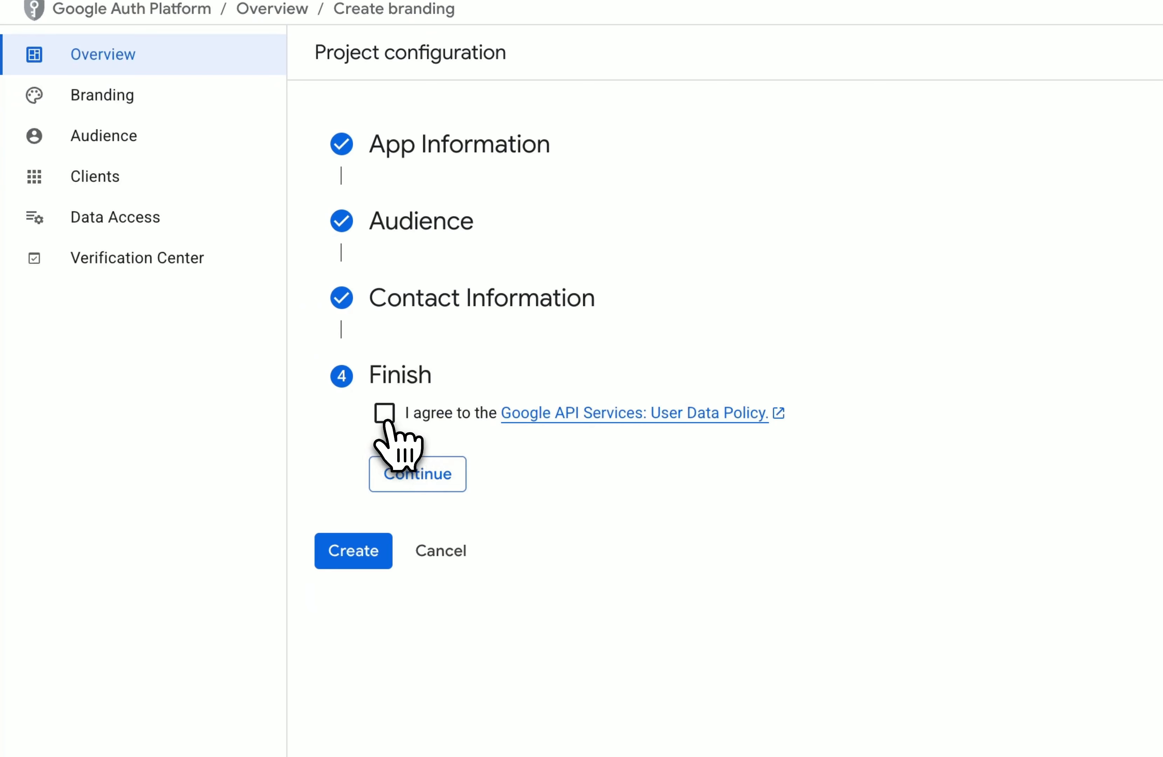
left_click(270, 469)
left_click(410, 473)
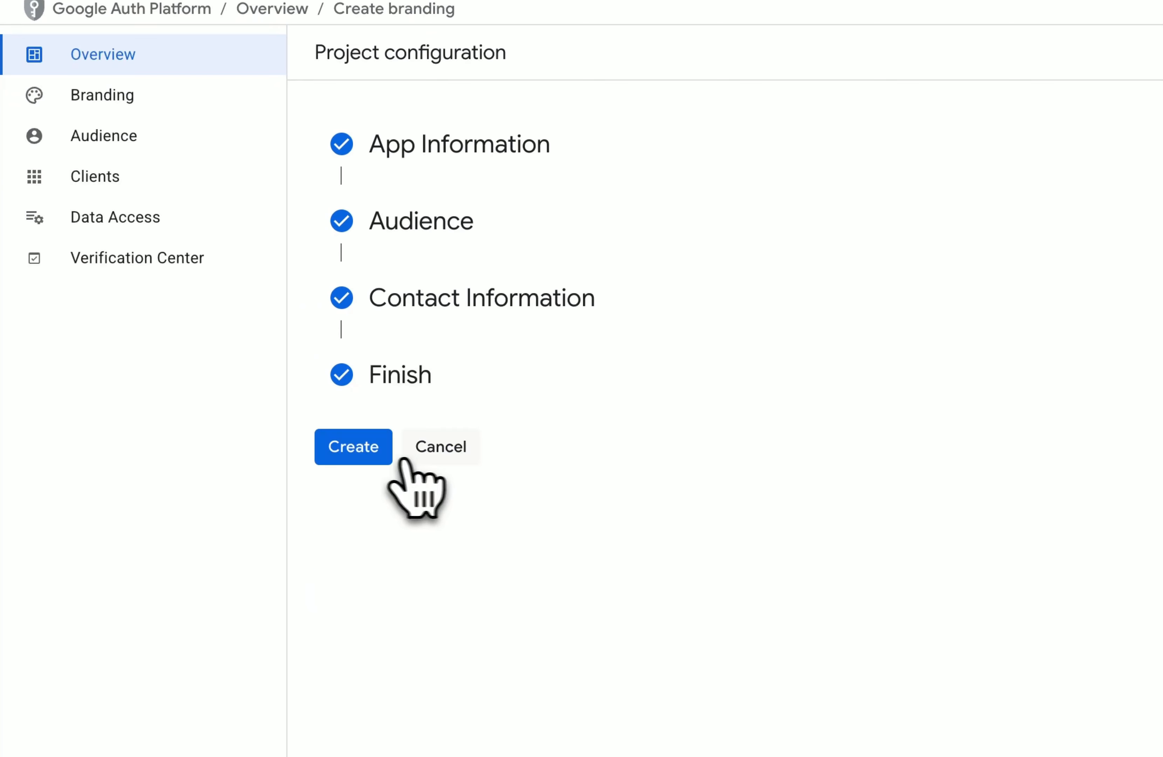
left_click(371, 454)
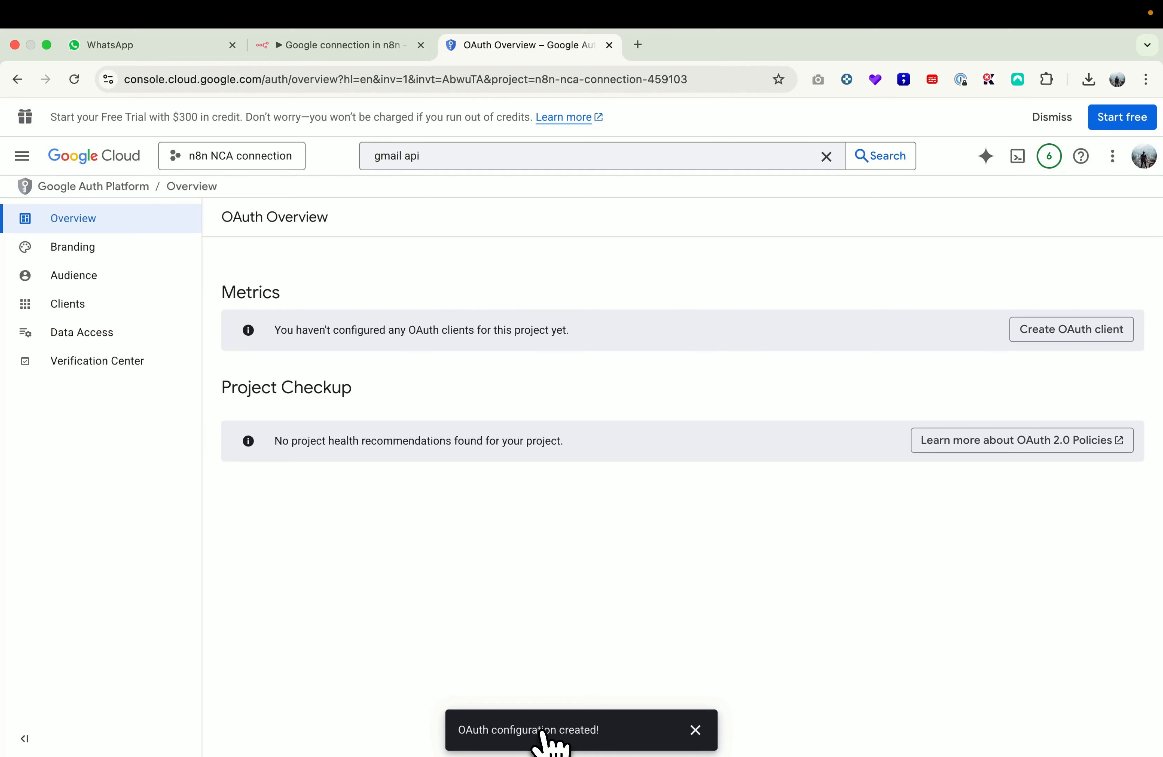
Step: Start a Web application OAuth client and name it 'n8n NCA connection'
left_click(1049, 338)
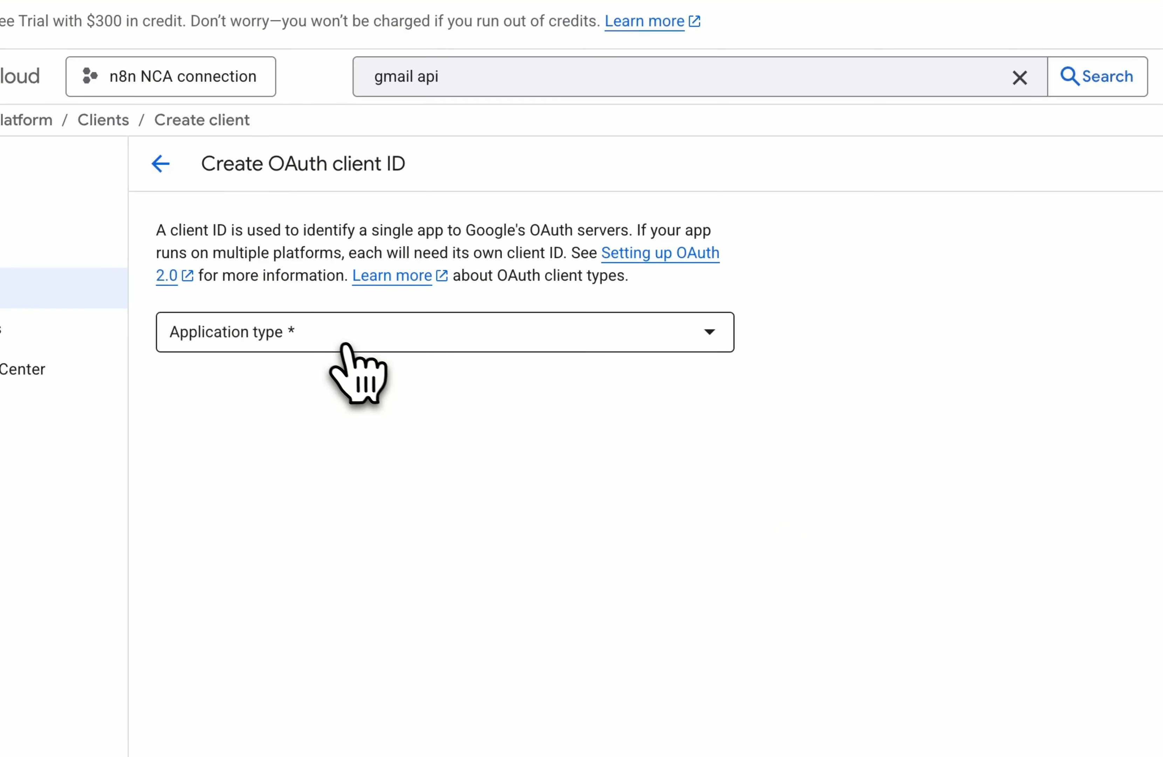
left_click(336, 341)
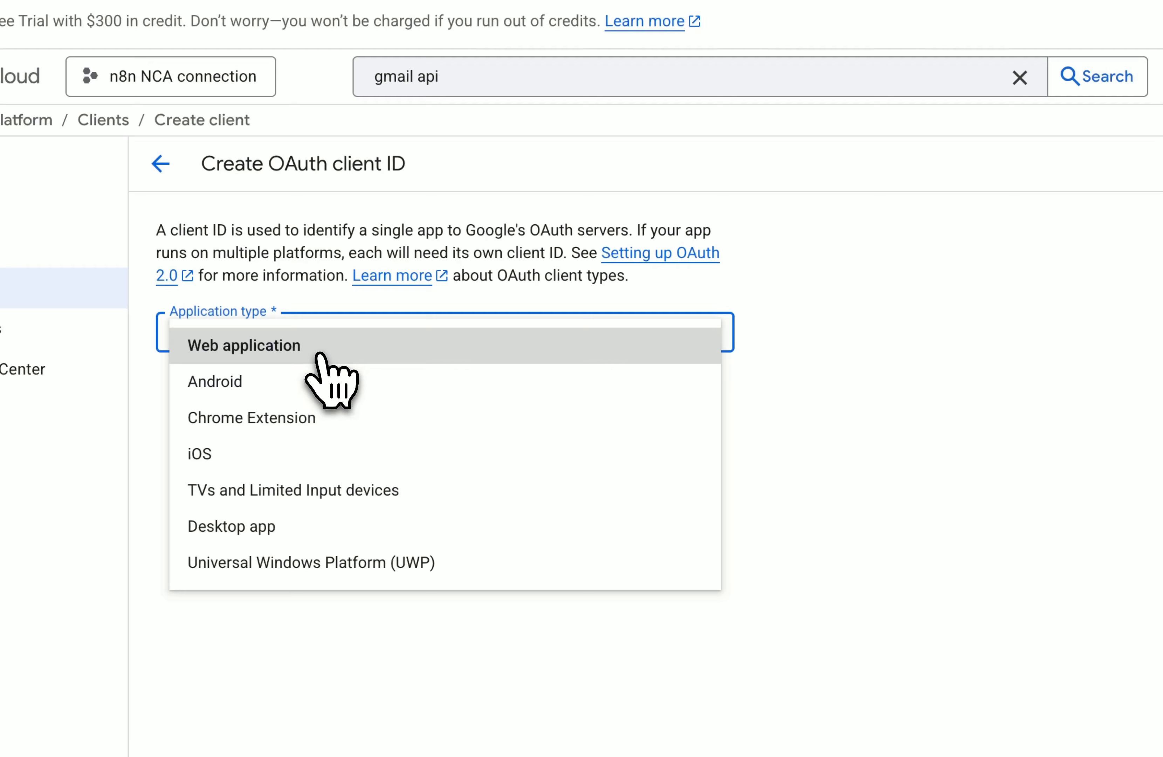
left_click(334, 350)
left_click(300, 398)
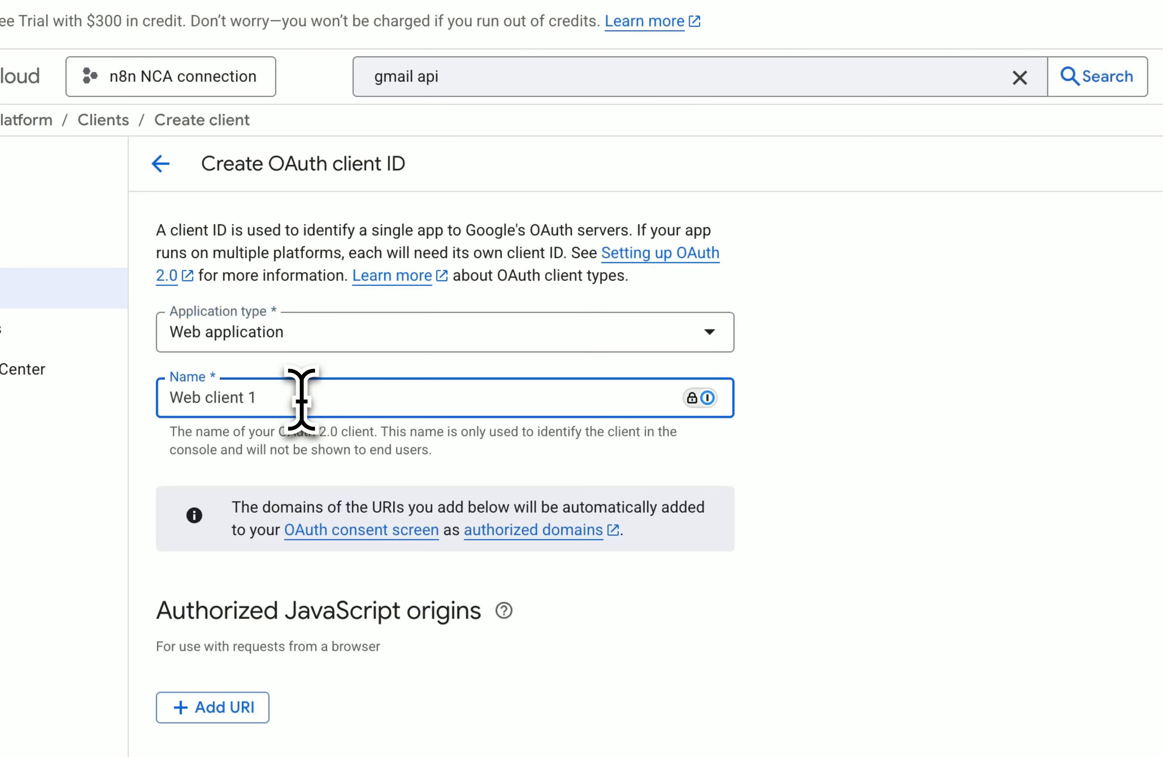
type("n8n NCA connection")
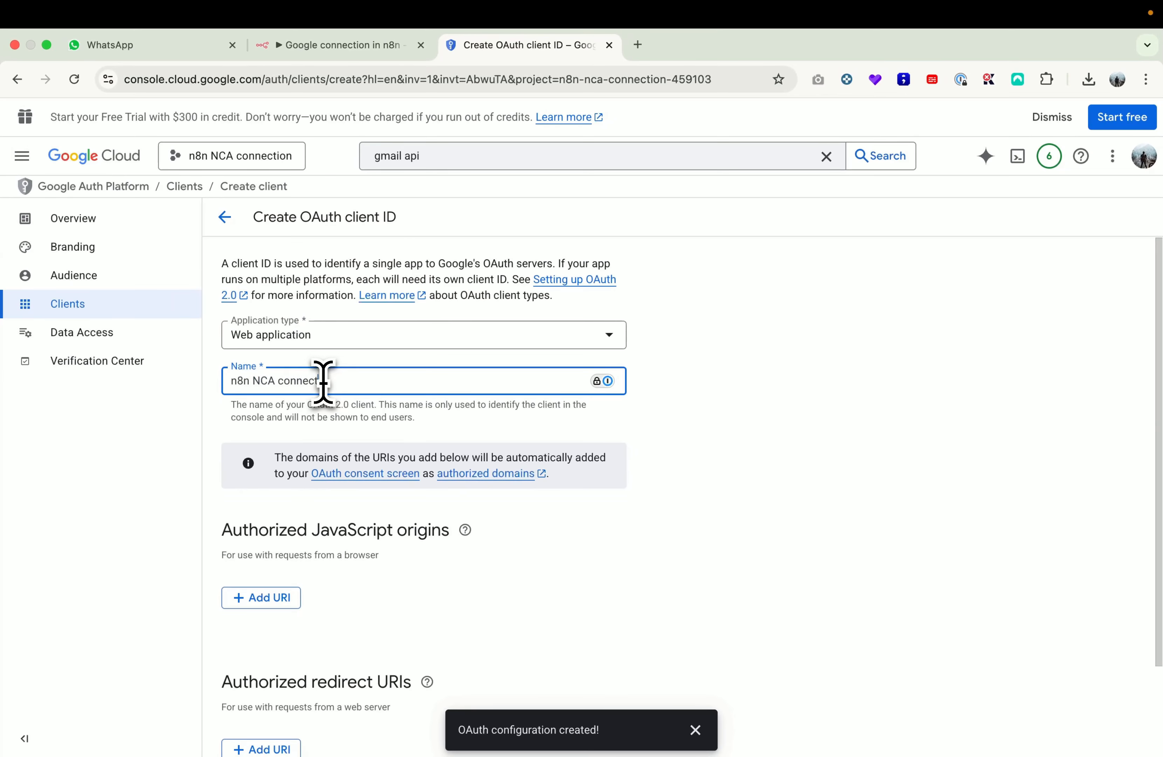
left_click(363, 426)
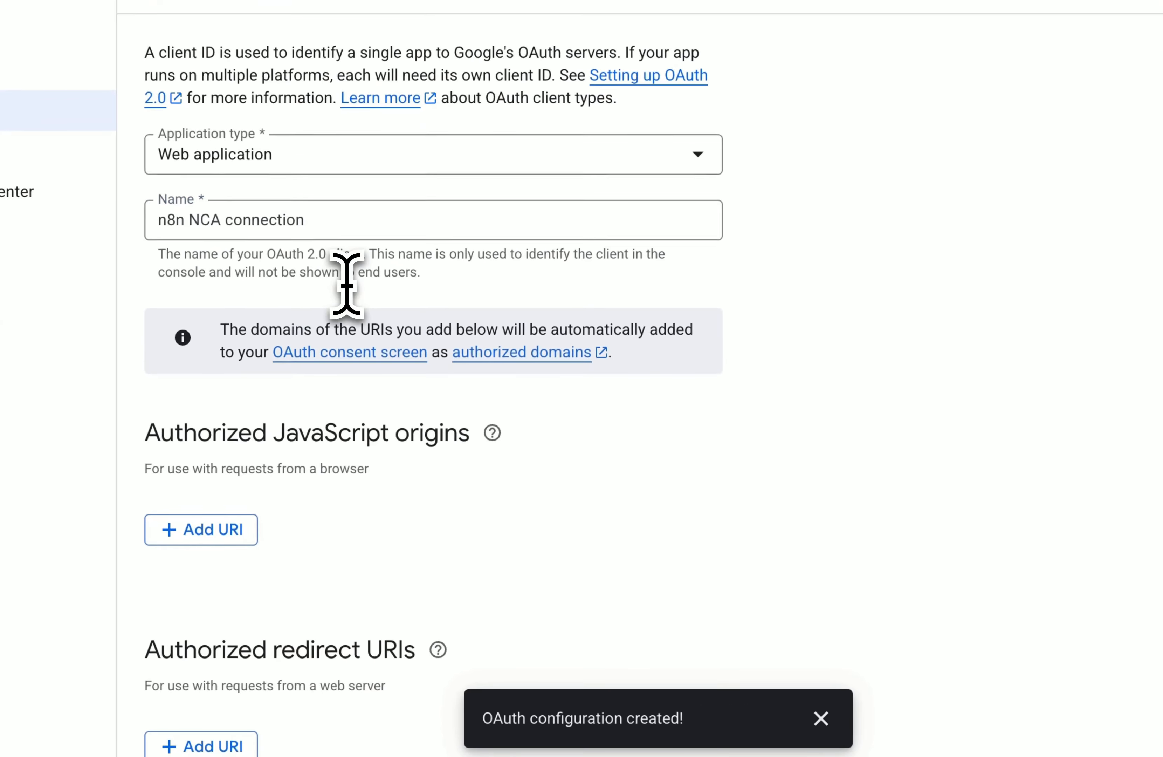
scroll(364, 427, "down", 3)
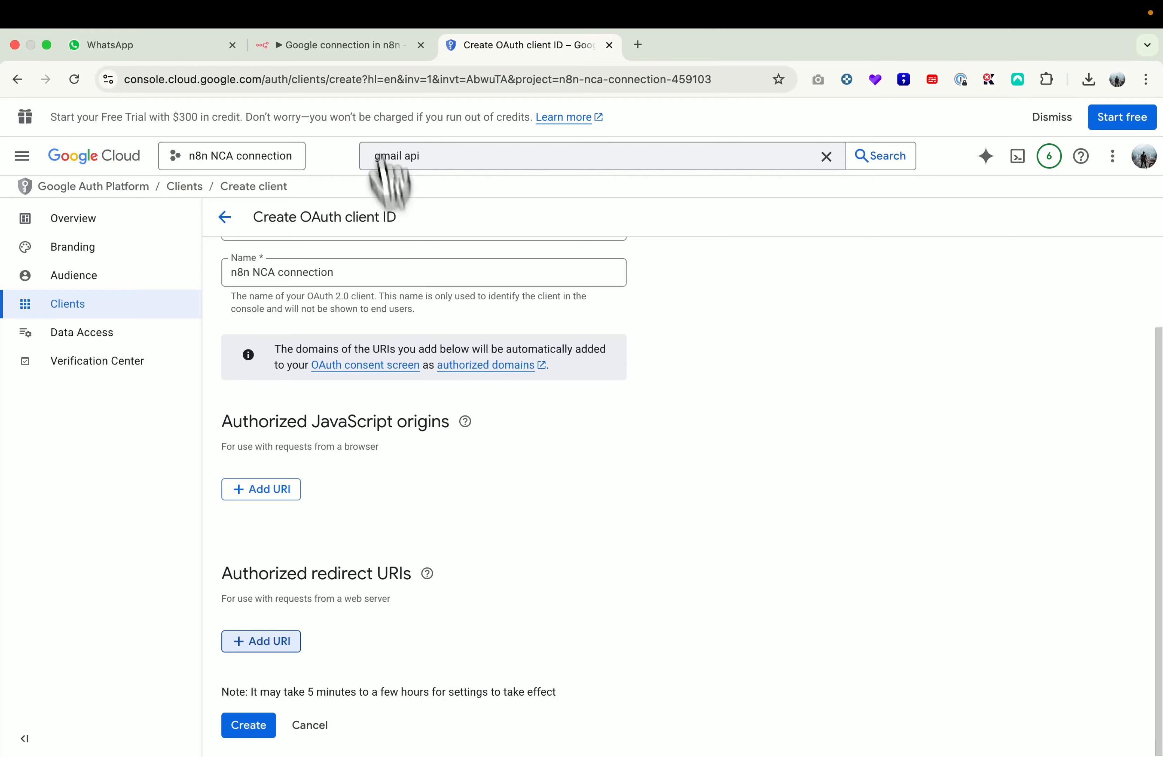
left_click(353, 47)
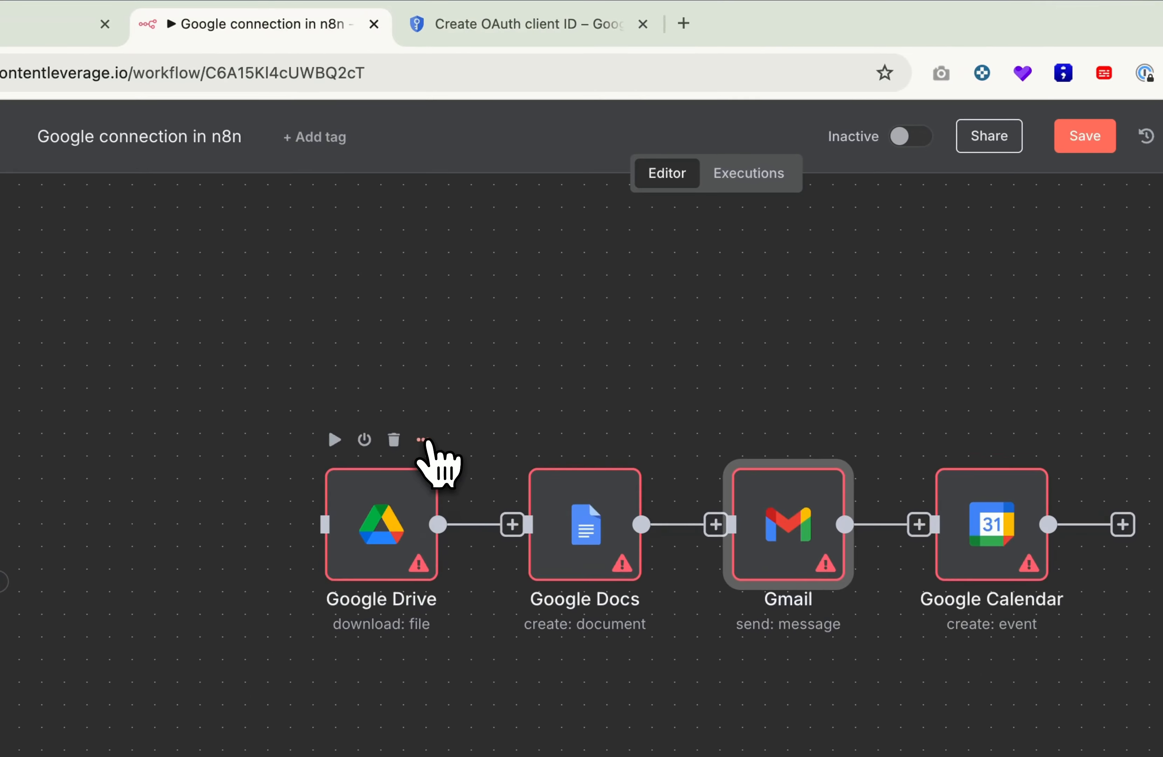
Step: Copy the OAuth Redirect URL from a new Google Drive credential in n8n, then discard it
left_click(423, 439)
left_click(468, 473)
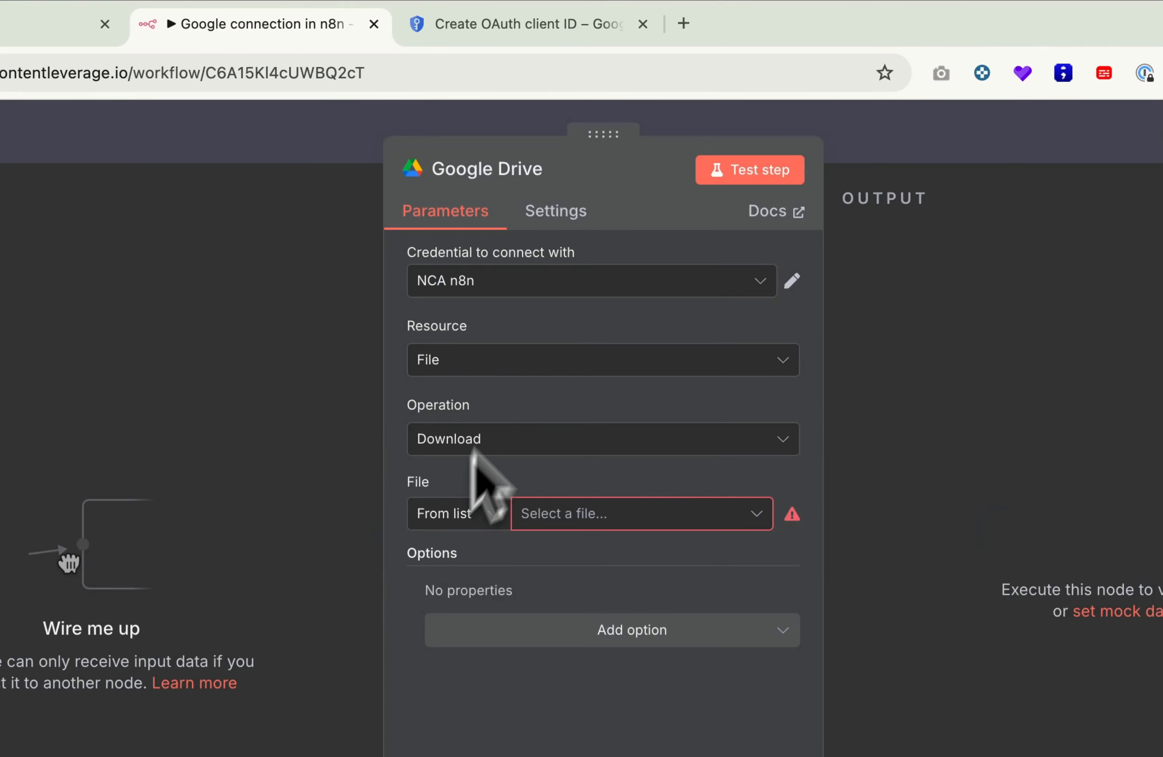
left_click(552, 287)
left_click(508, 516)
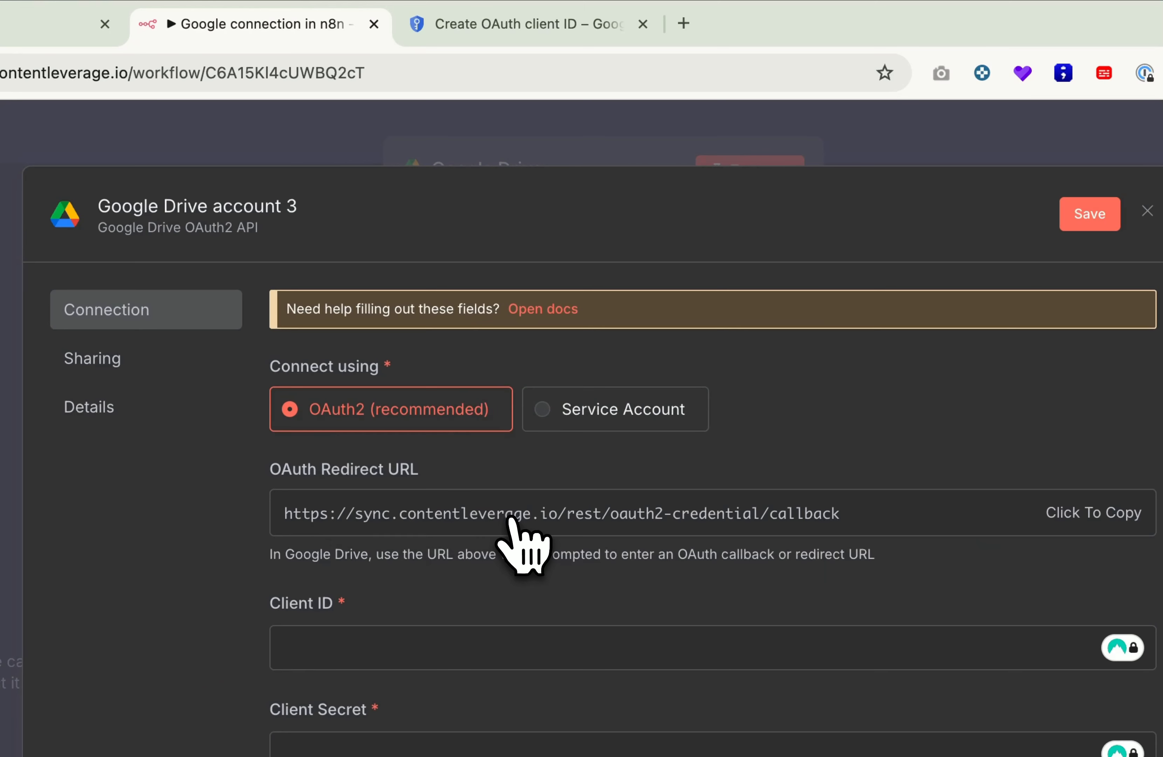
left_click(810, 151)
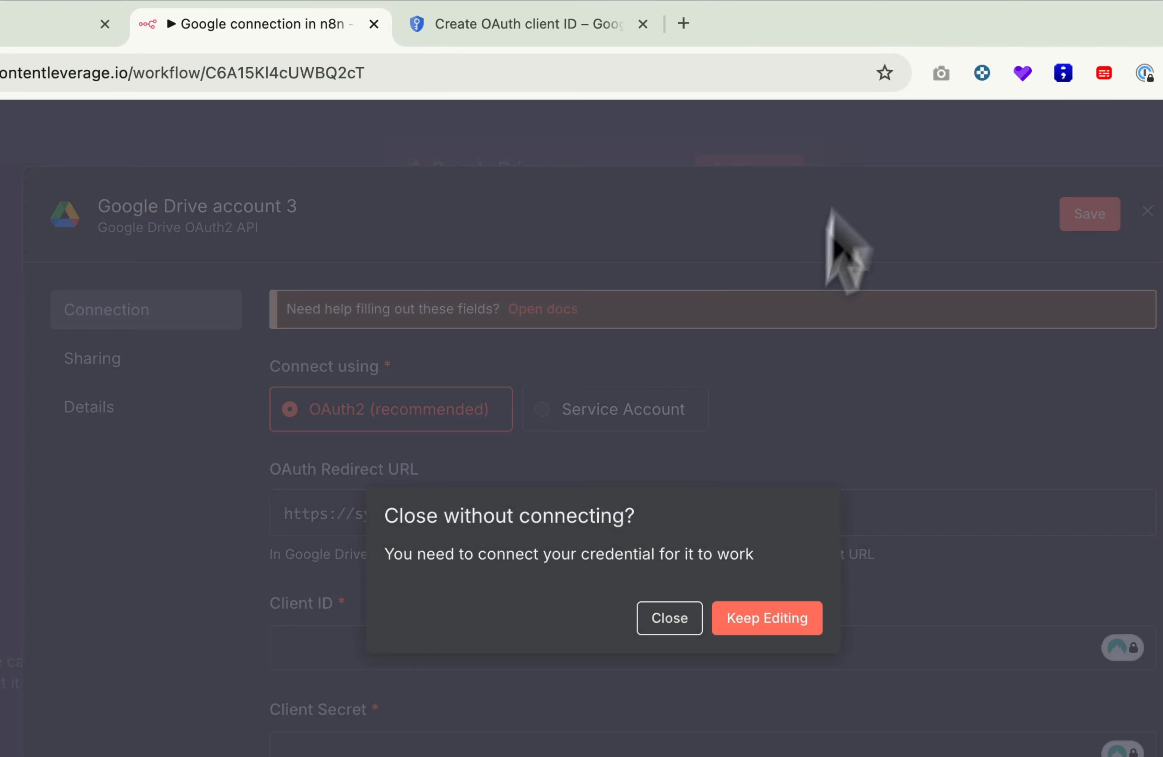
left_click(670, 618)
left_click(910, 161)
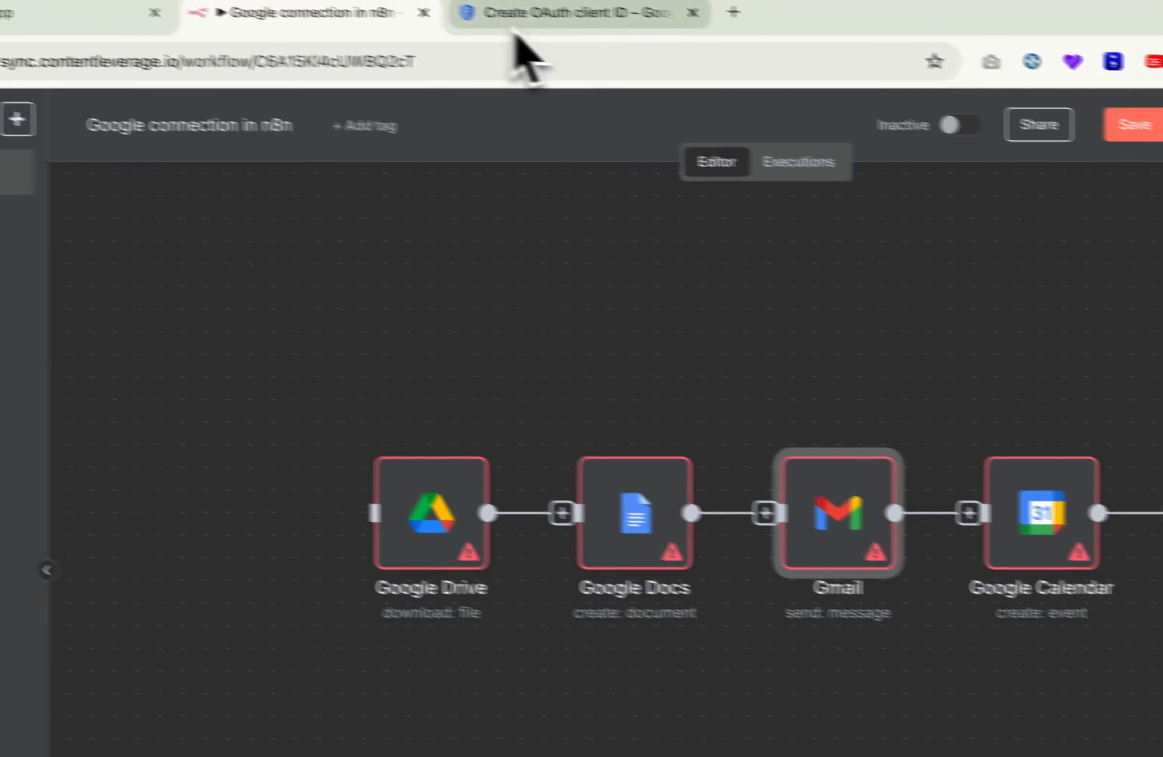
left_click(520, 15)
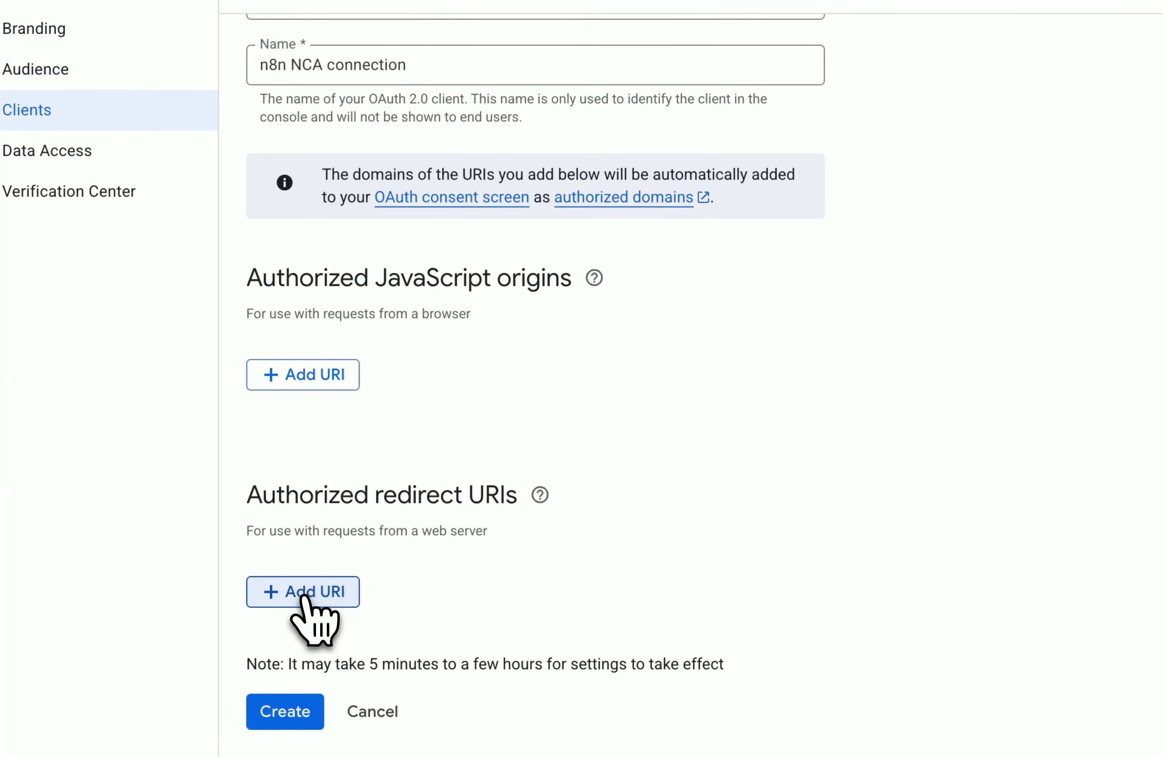
Step: Add the pasted n8n callback URL as an authorized redirect URI and create the client
left_click(303, 596)
type("https://sync.contentleverage.io/rest/oauth2-credential/callback")
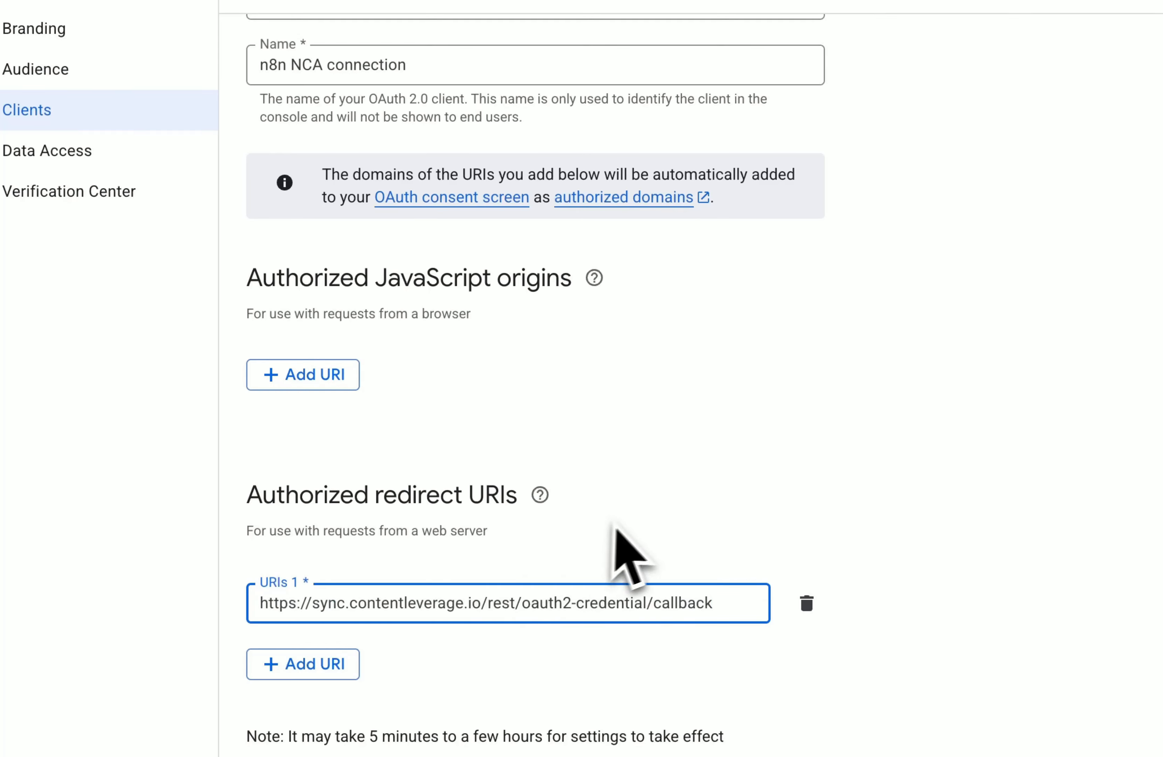
left_click(631, 546)
scroll(634, 548, "down", 1)
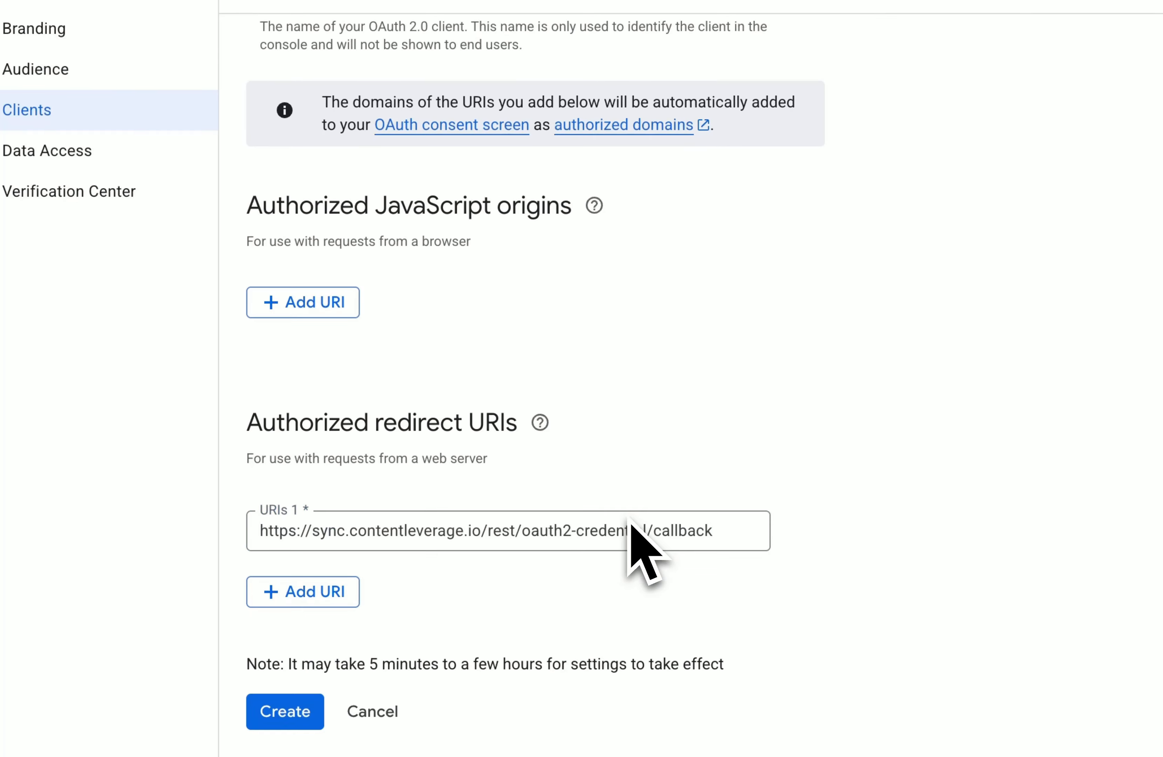
left_click(301, 716)
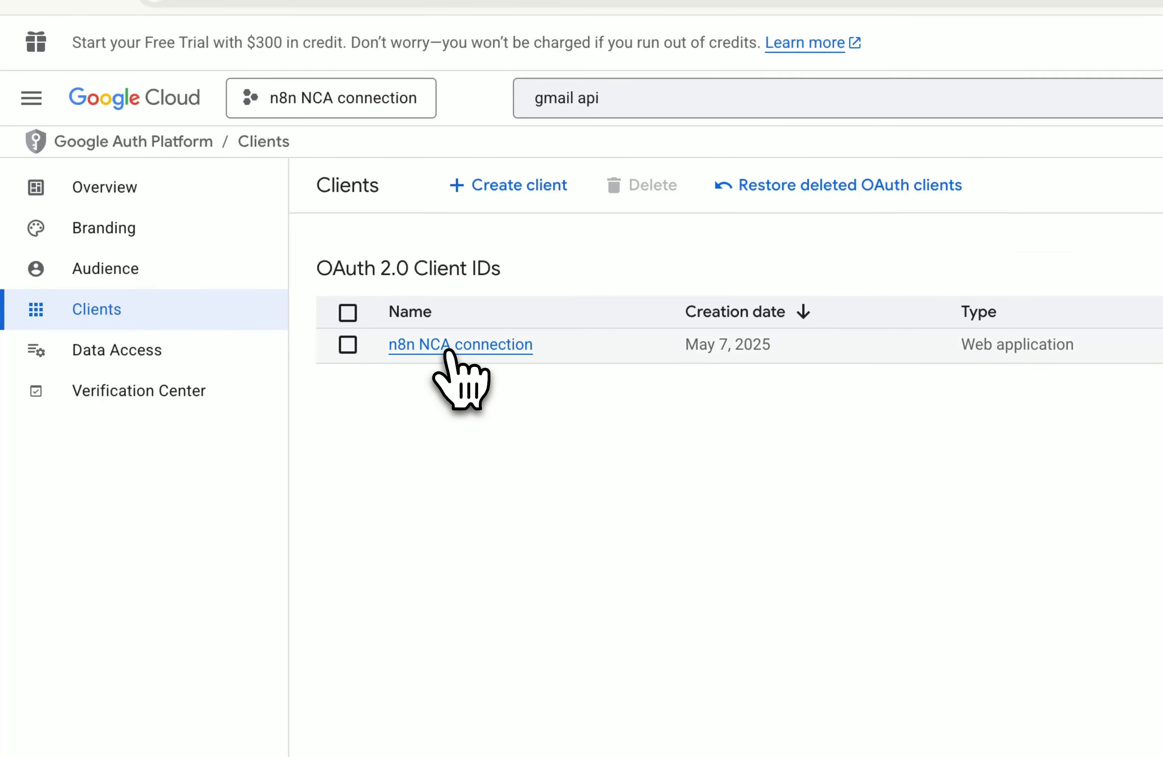
Step: Open the n8n NCA connection client's details and select its Client ID
left_click(448, 349)
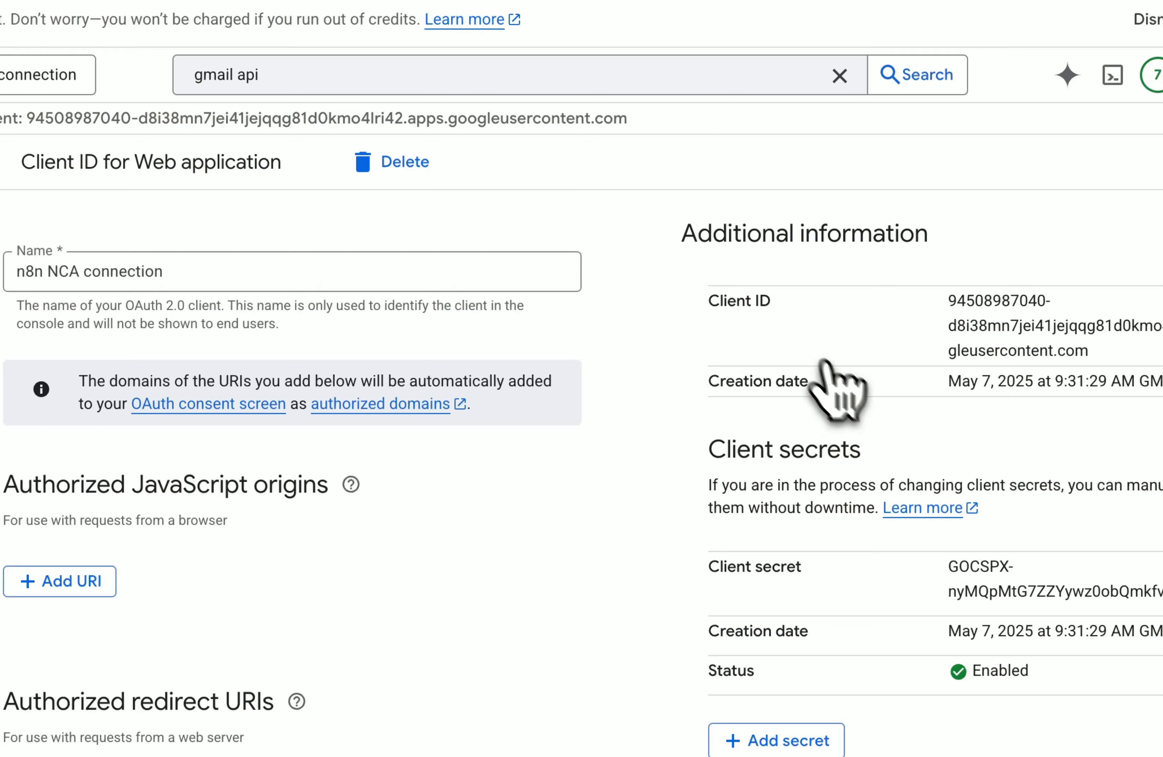
left_click_drag(932, 301, 788, 253)
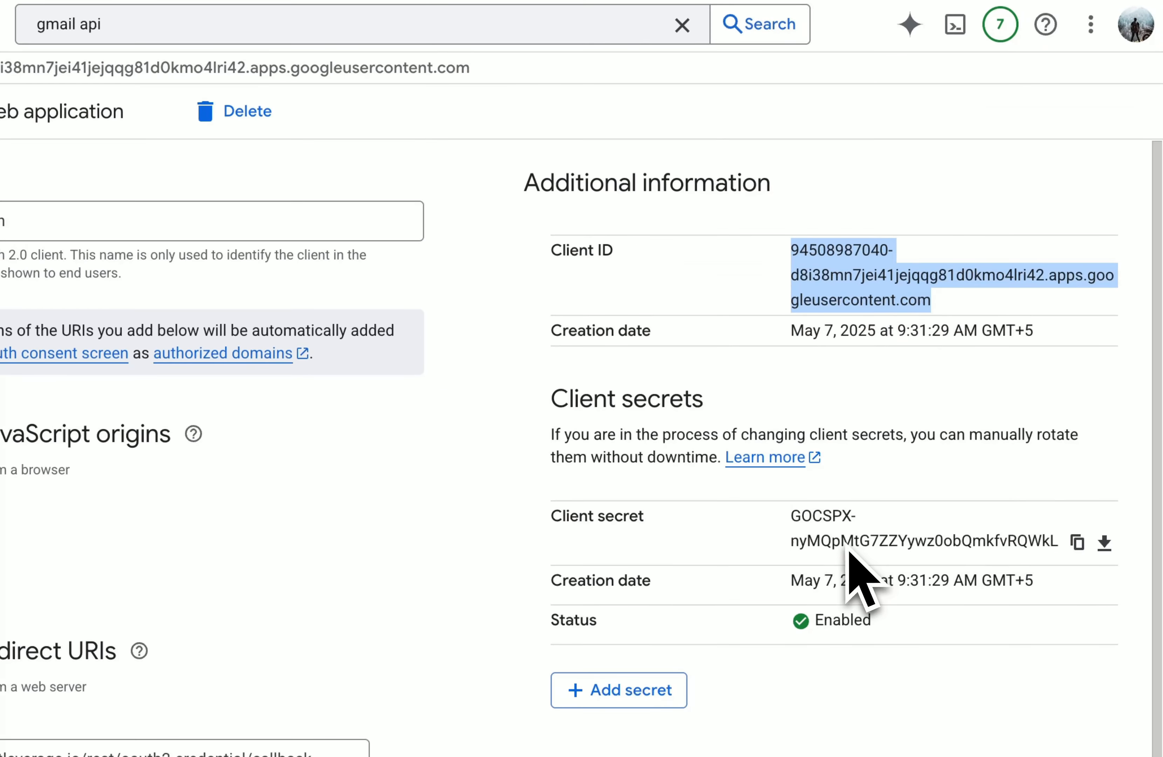
left_click(882, 493)
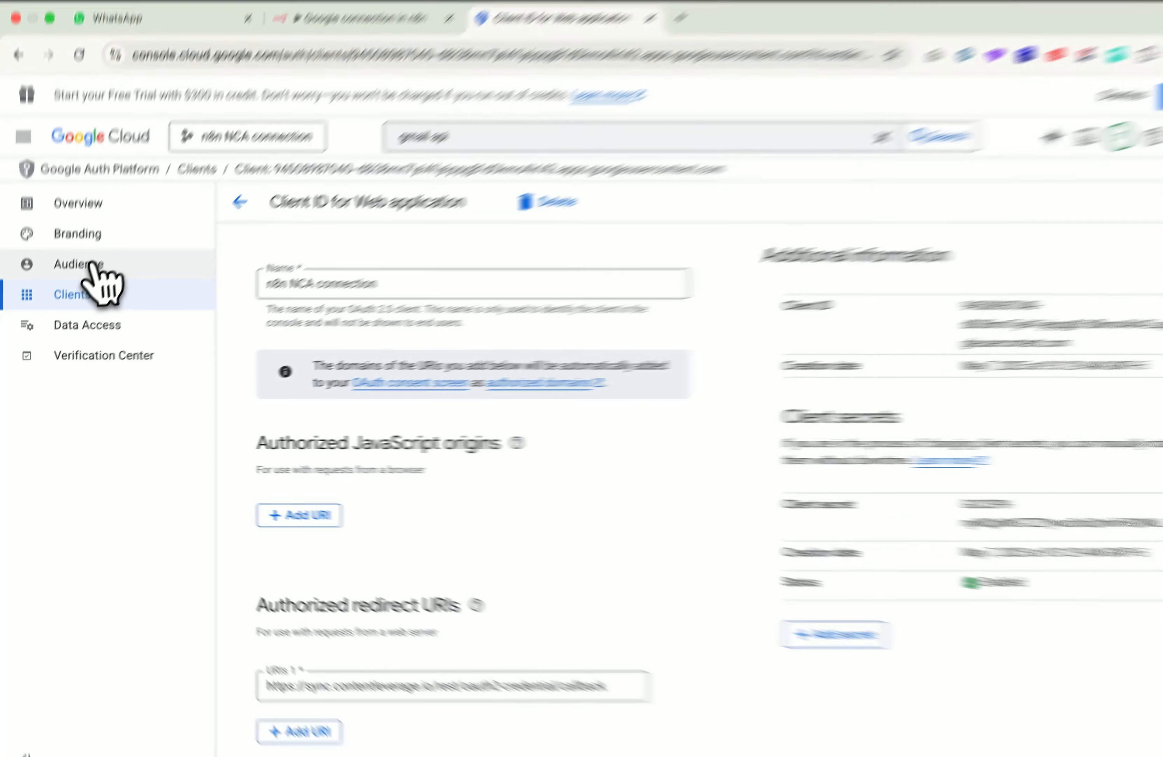
left_click(74, 274)
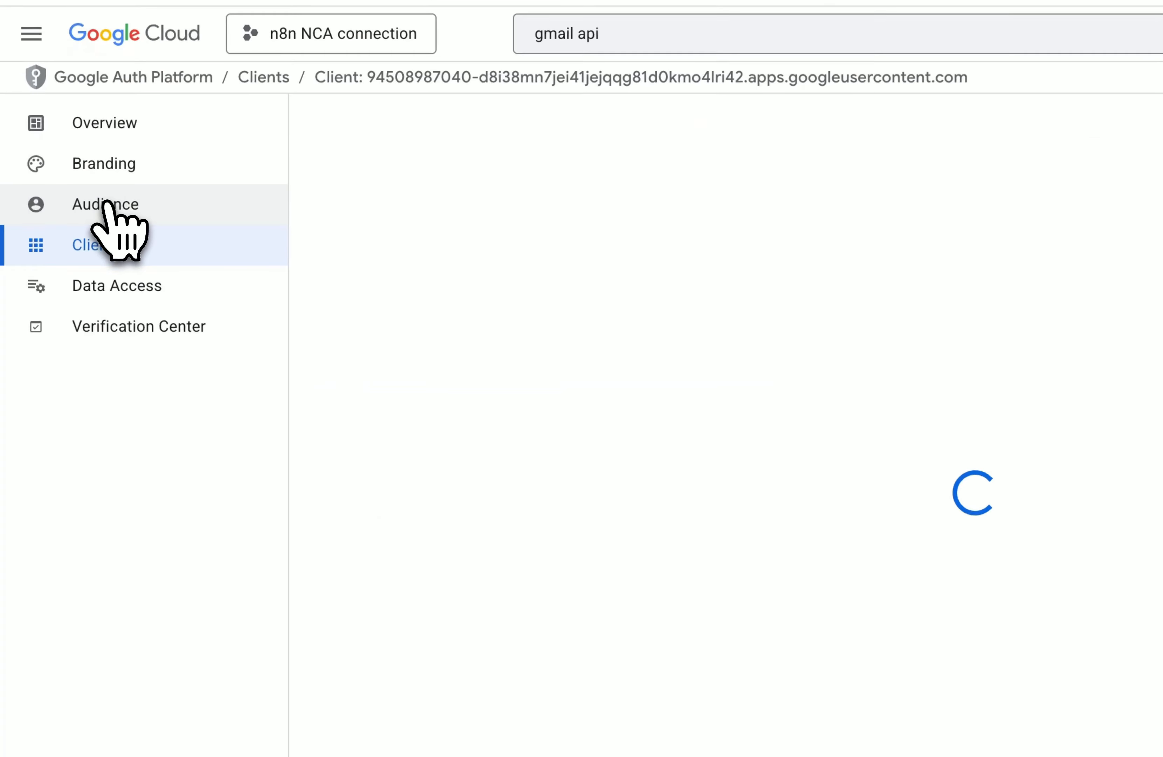
Step: Add the account's e-mail as a test user on the Audience page and save it
scroll(524, 410, "down", 5)
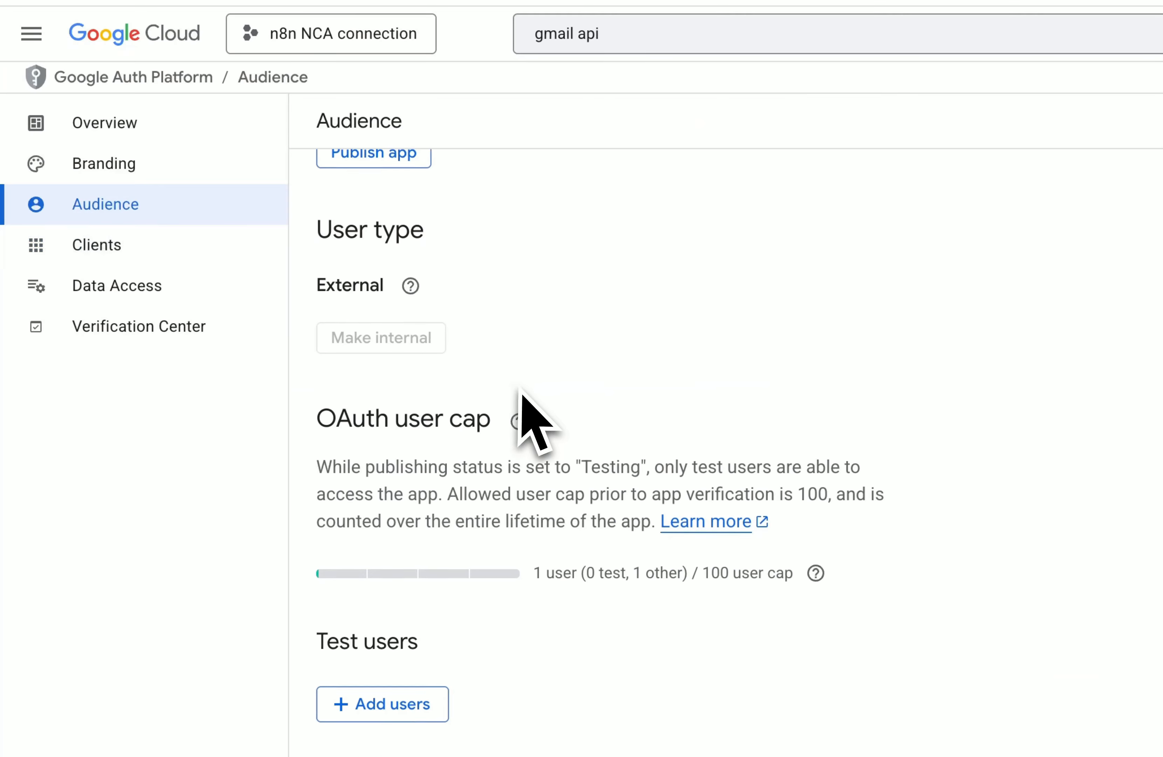
left_click_drag(427, 541, 317, 542)
left_click(427, 557)
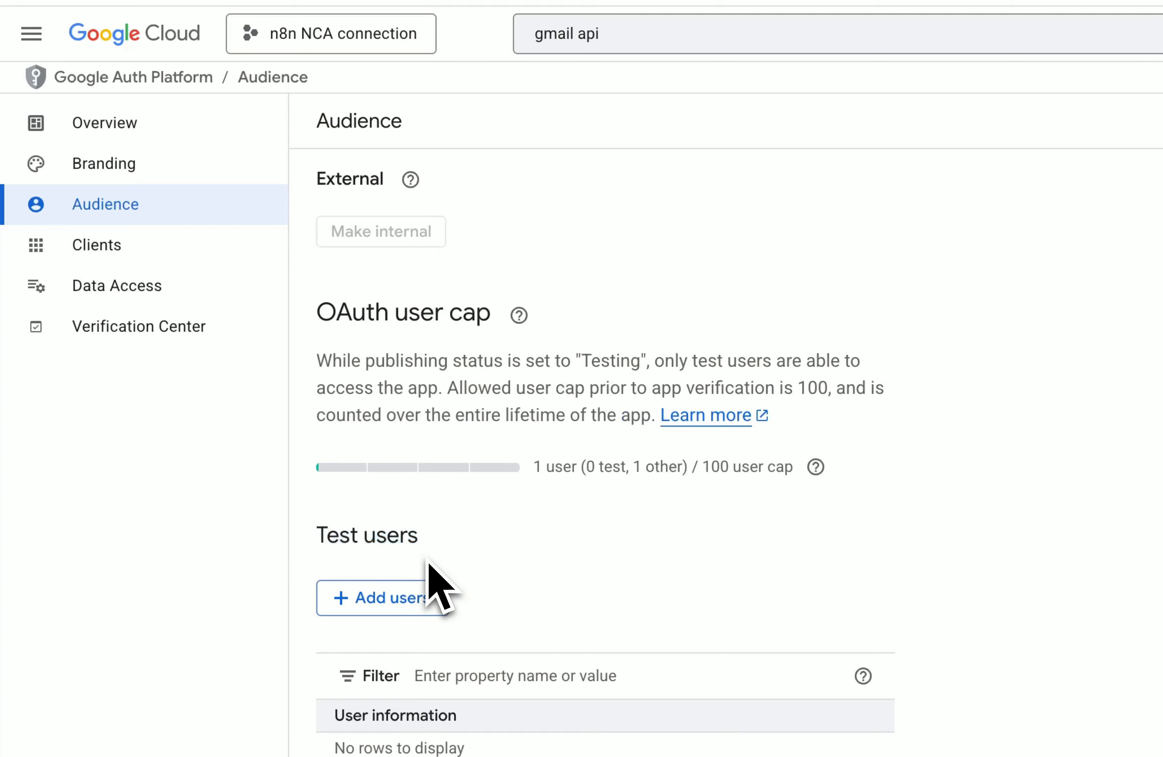
left_click(403, 600)
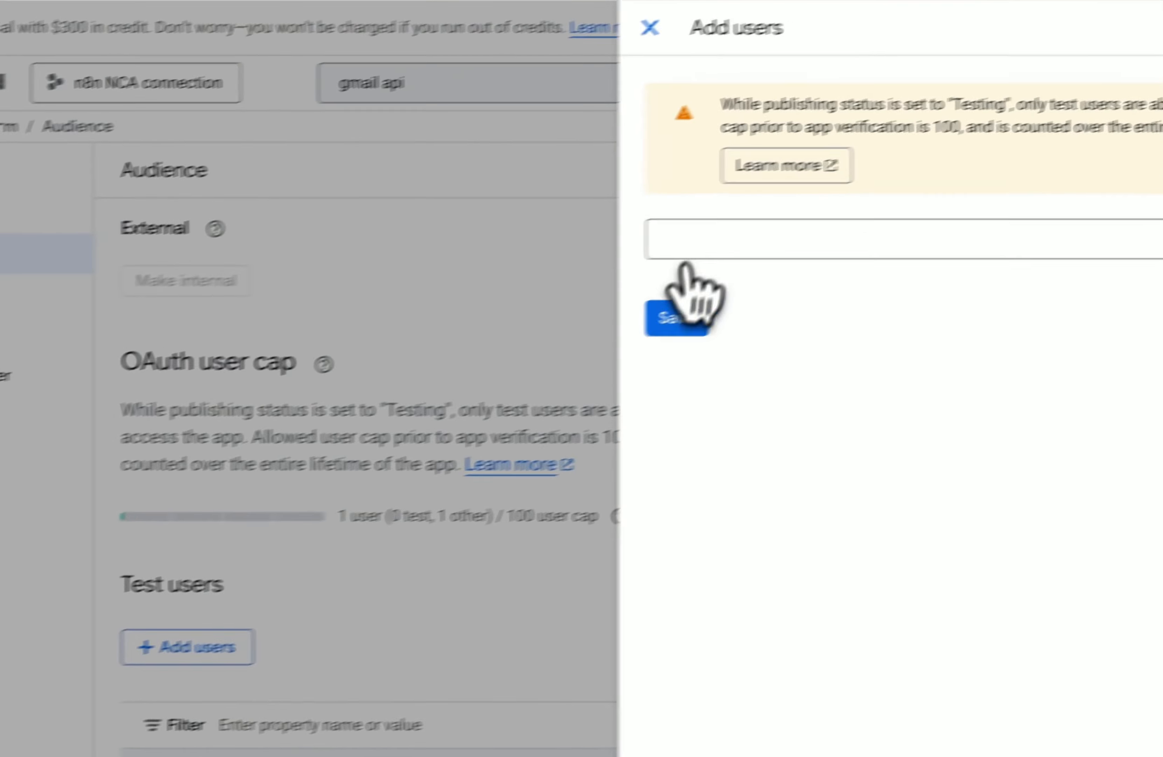
left_click(975, 198)
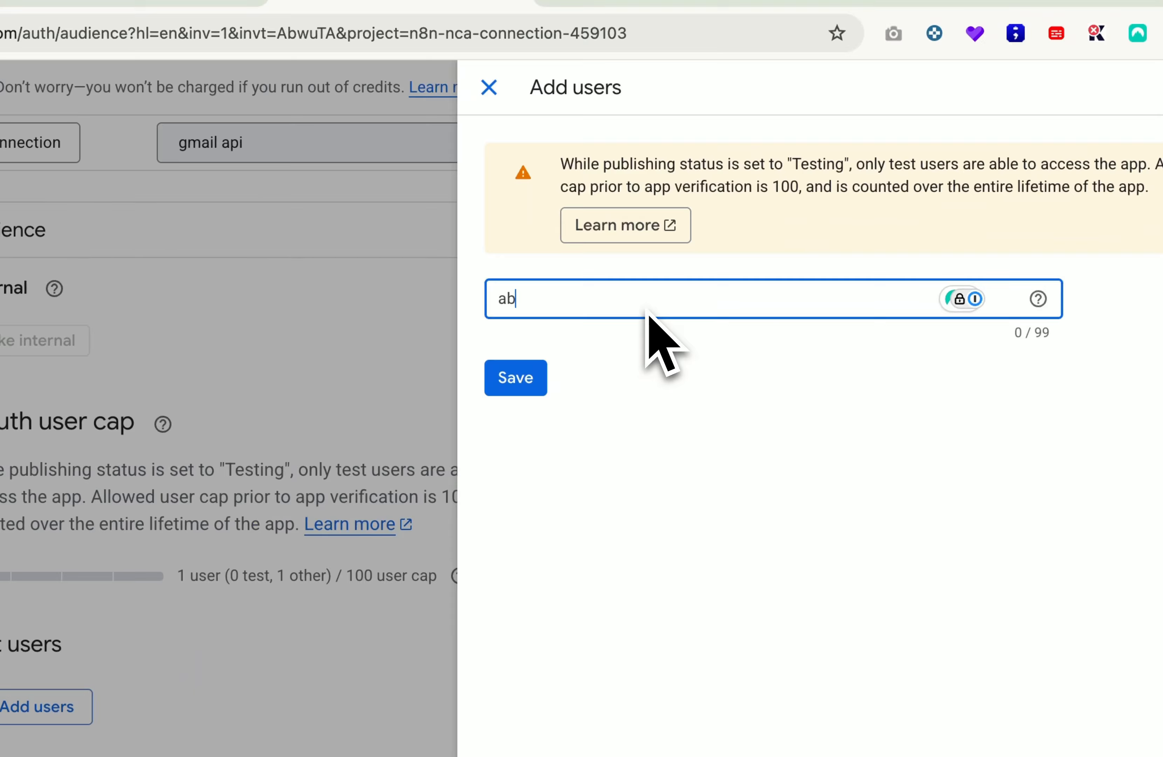
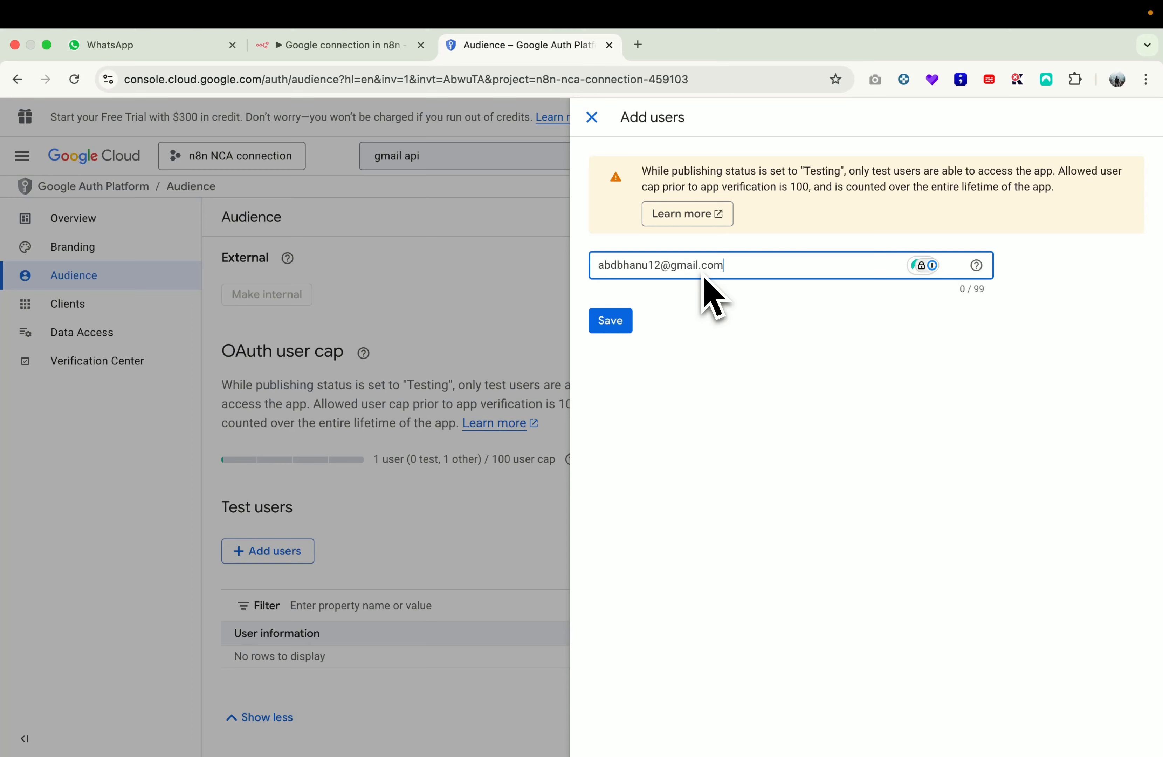
key("Return")
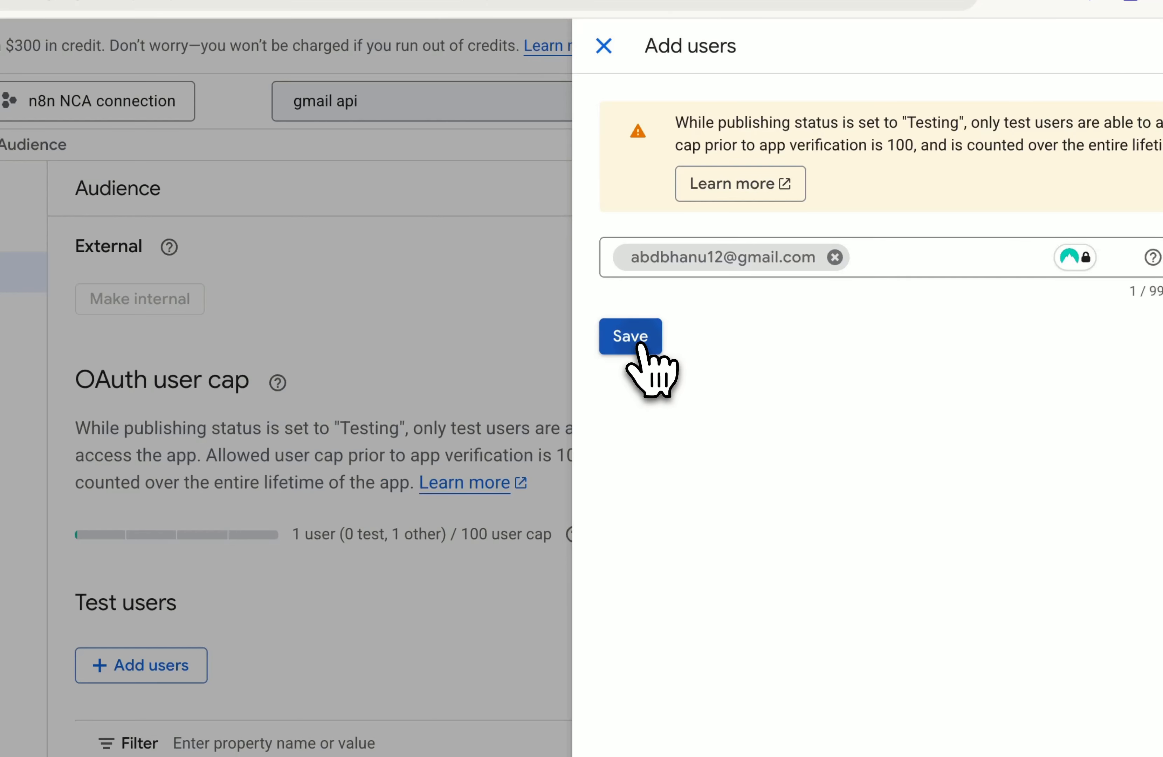
left_click(637, 340)
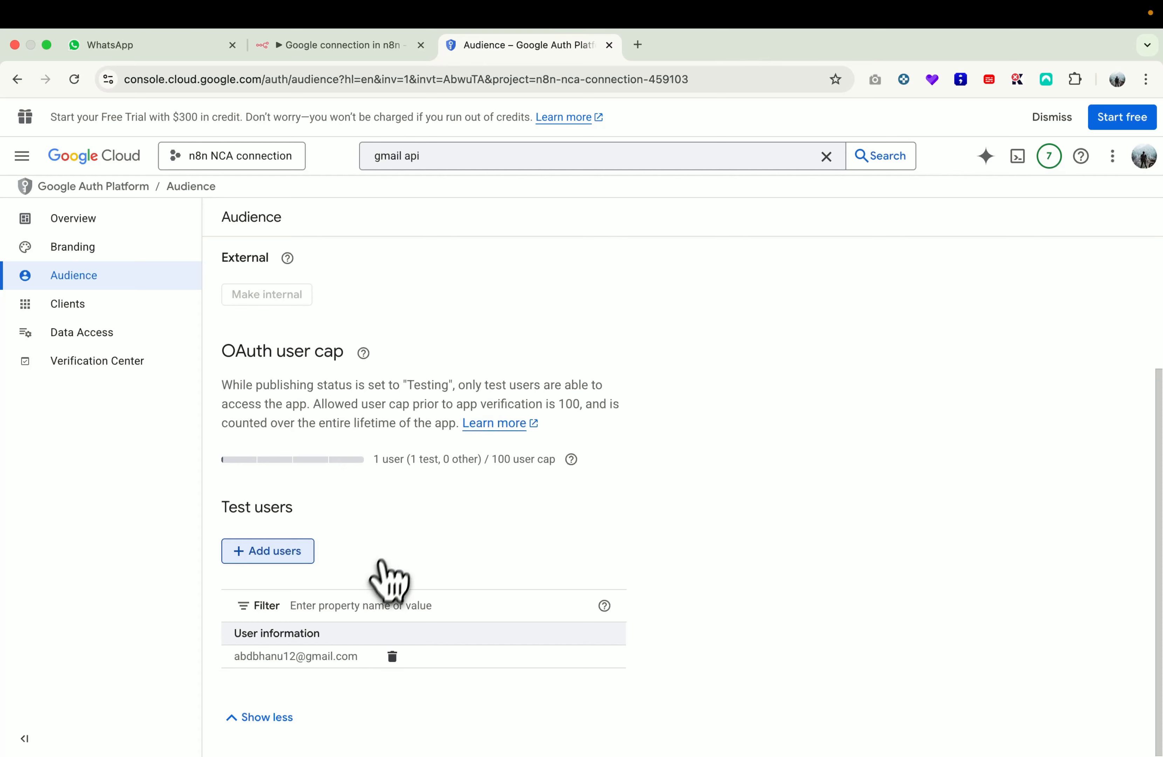
scroll(381, 563, "up", 4)
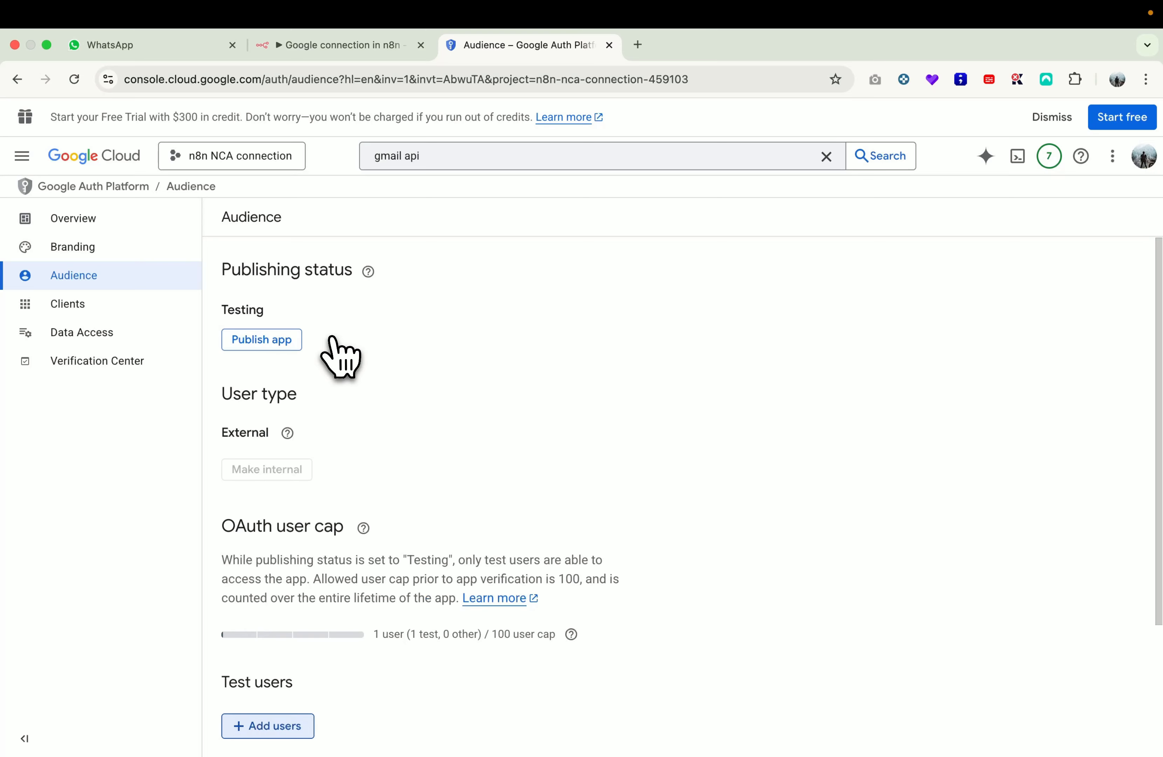
left_click(128, 338)
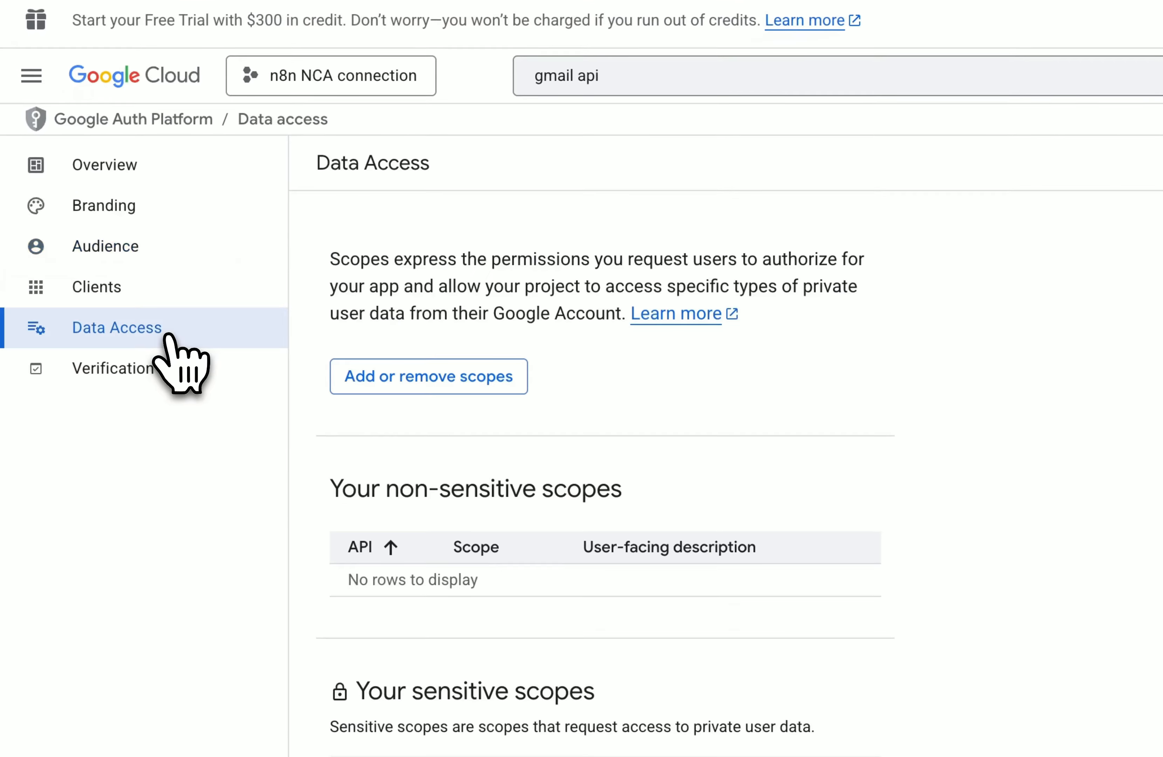
scroll(634, 410, "down", 3)
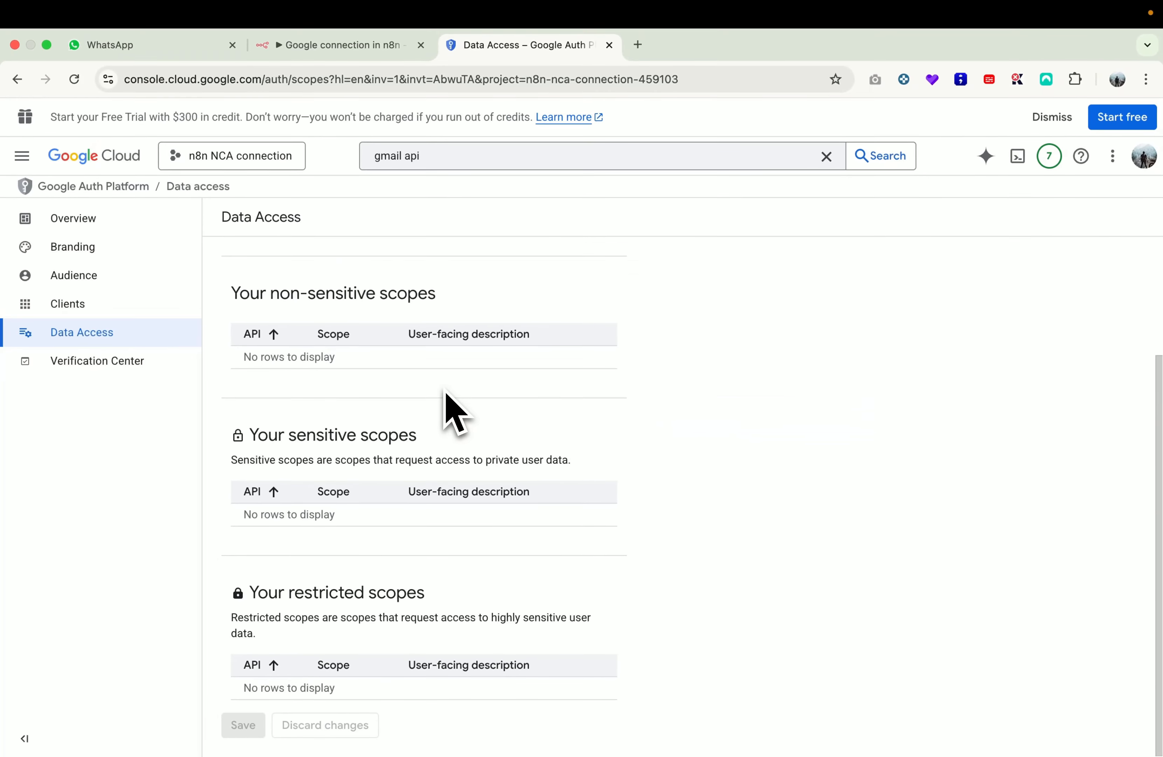
scroll(444, 390, "up", 3)
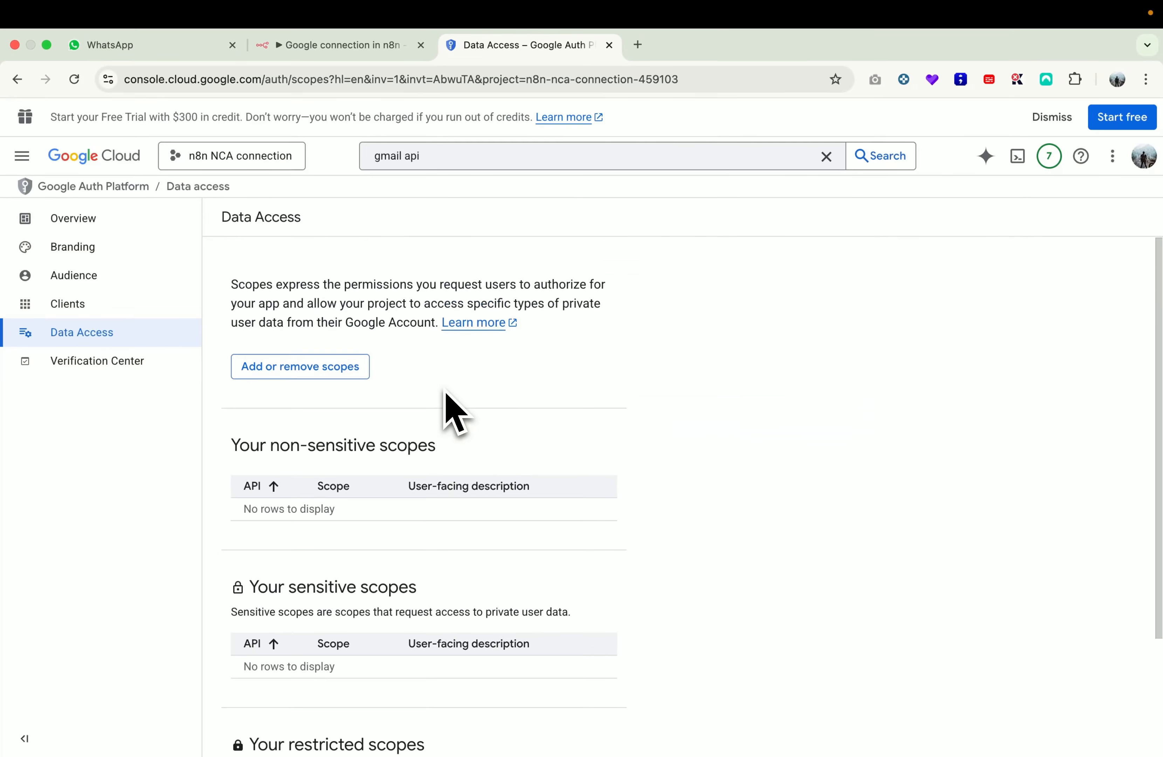
scroll(444, 391, "down", 3)
scroll(454, 412, "up", 3)
scroll(445, 391, "down", 3)
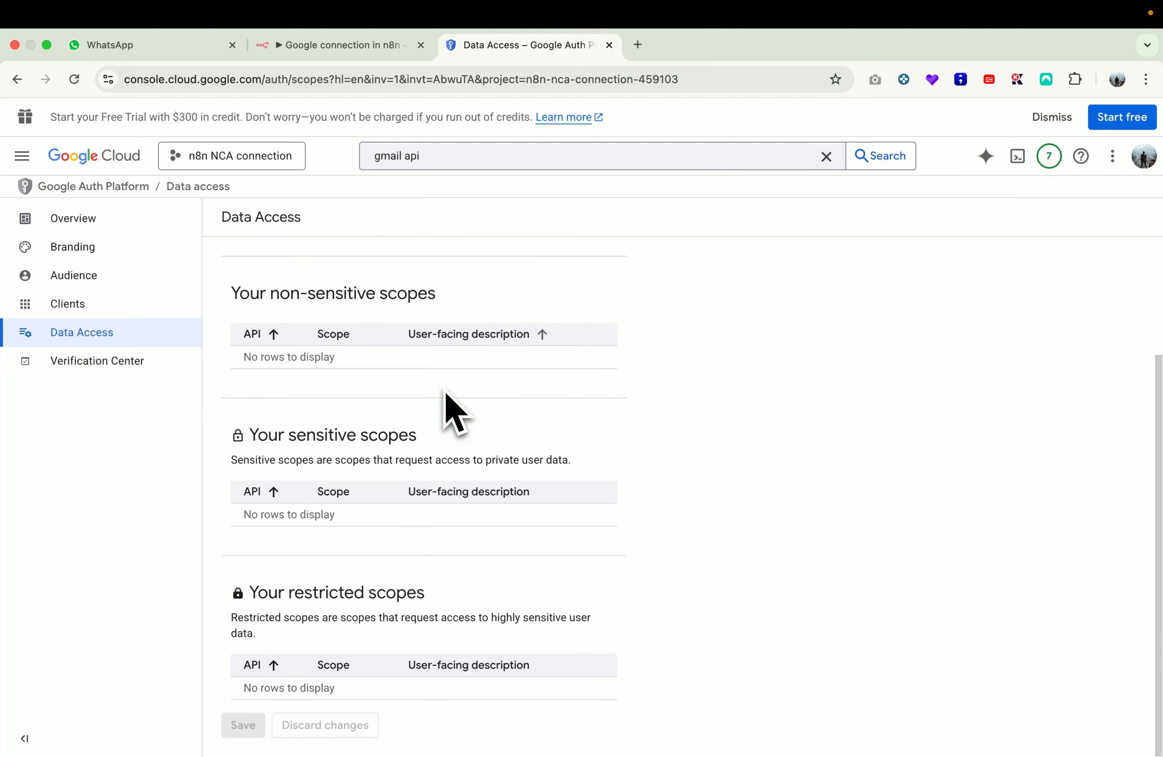
scroll(446, 406, "up", 3)
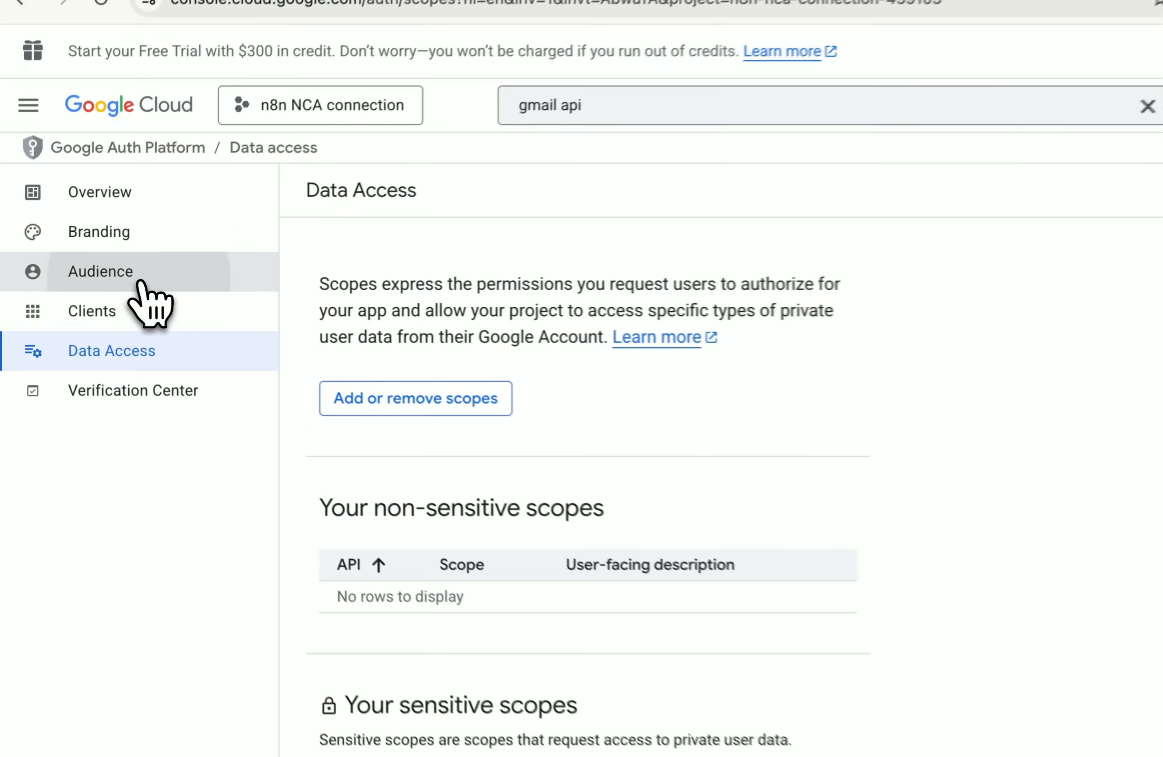
Step: Publish the app from Audience and confirm the push so its status reads In production
left_click(103, 280)
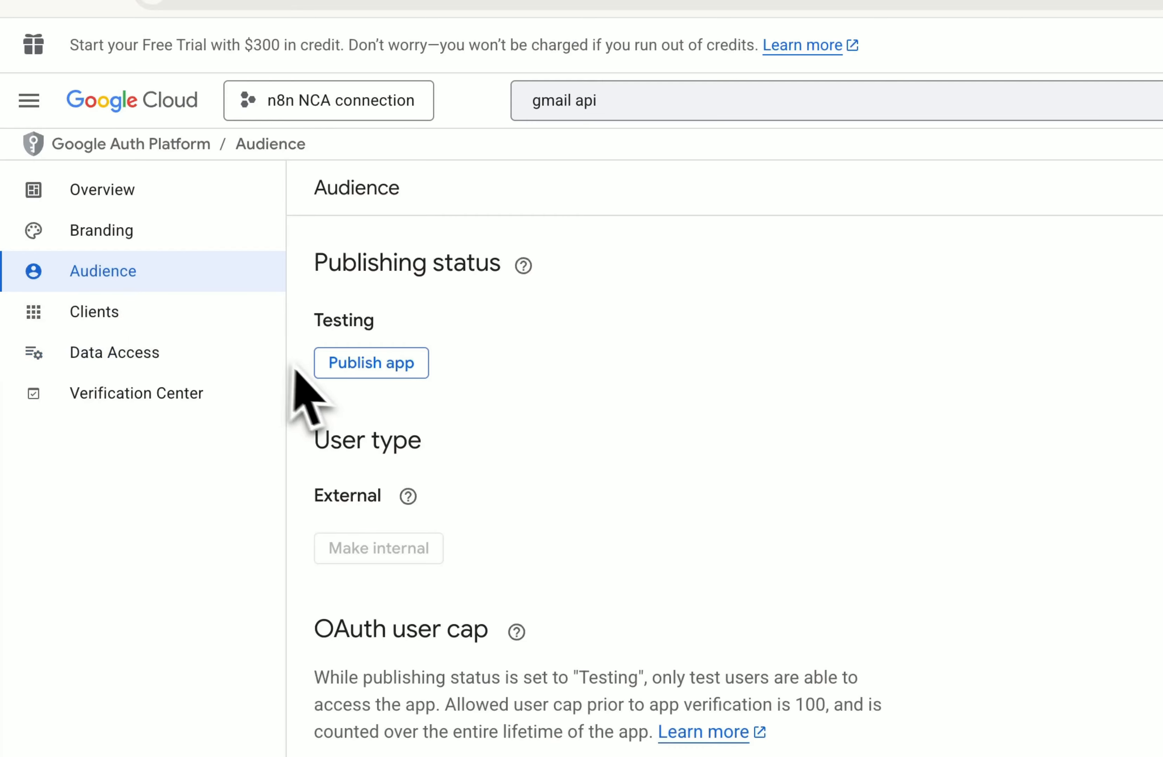
left_click(372, 366)
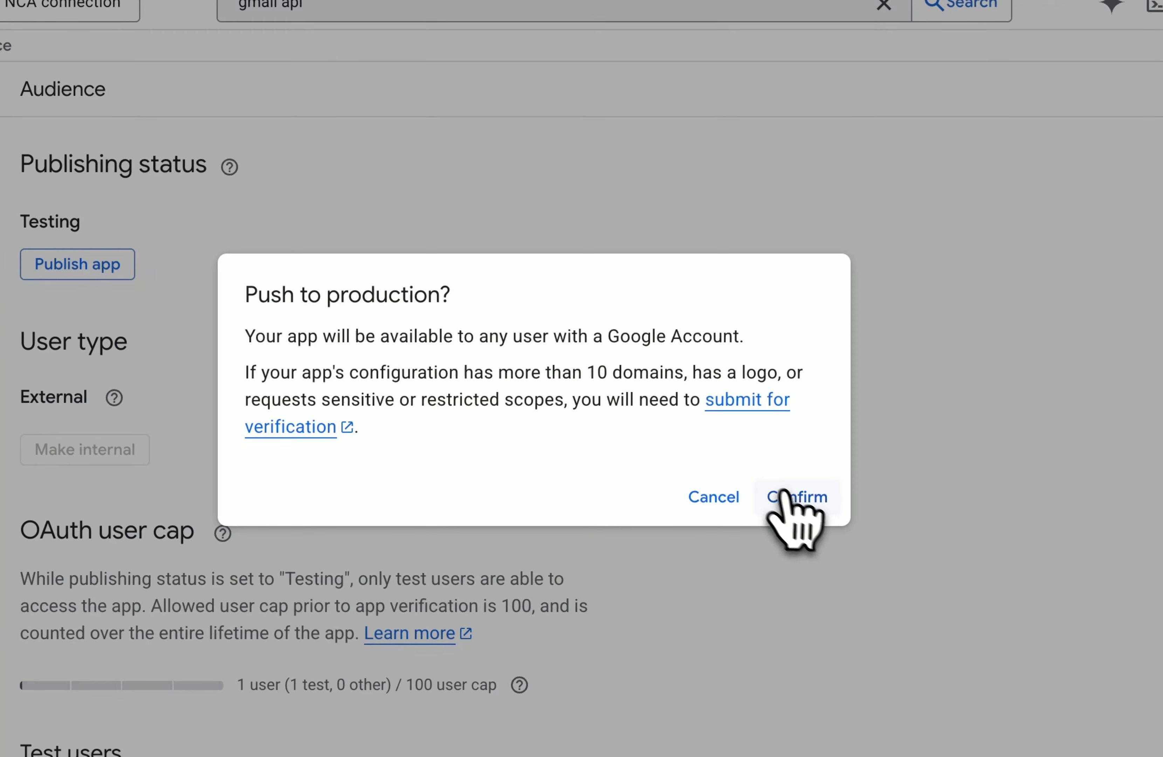
left_click(791, 497)
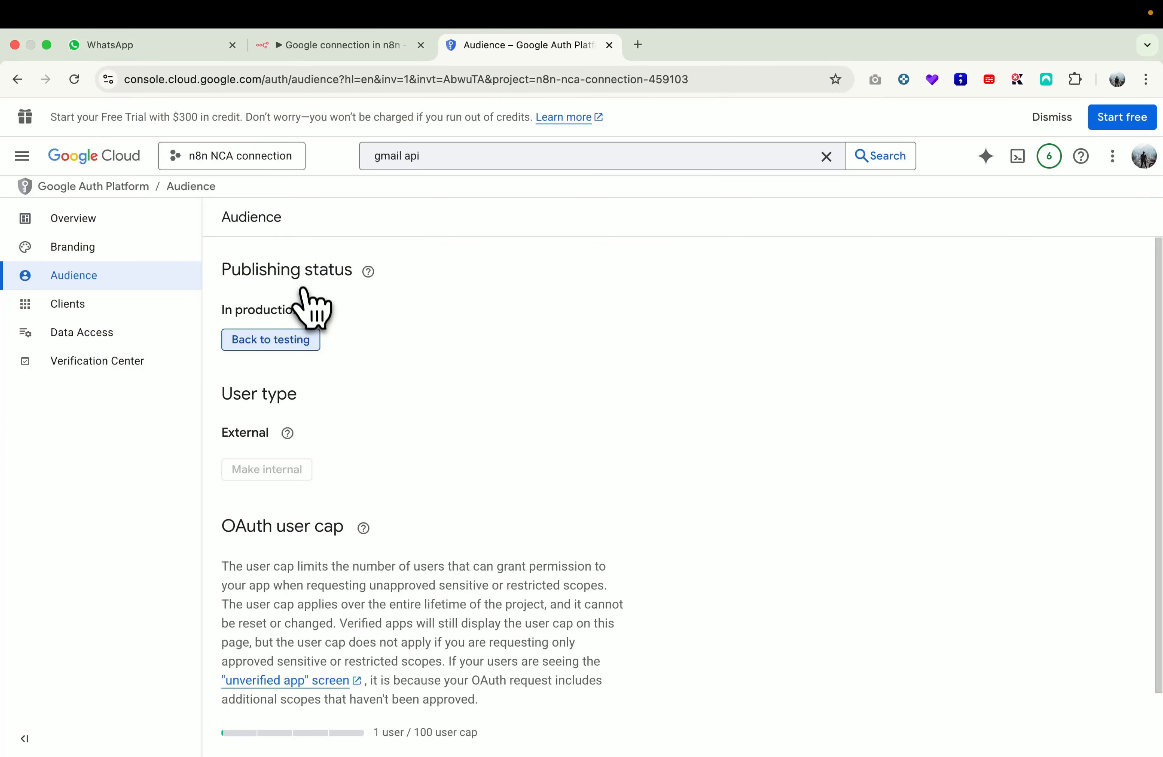
left_click_drag(293, 308, 223, 319)
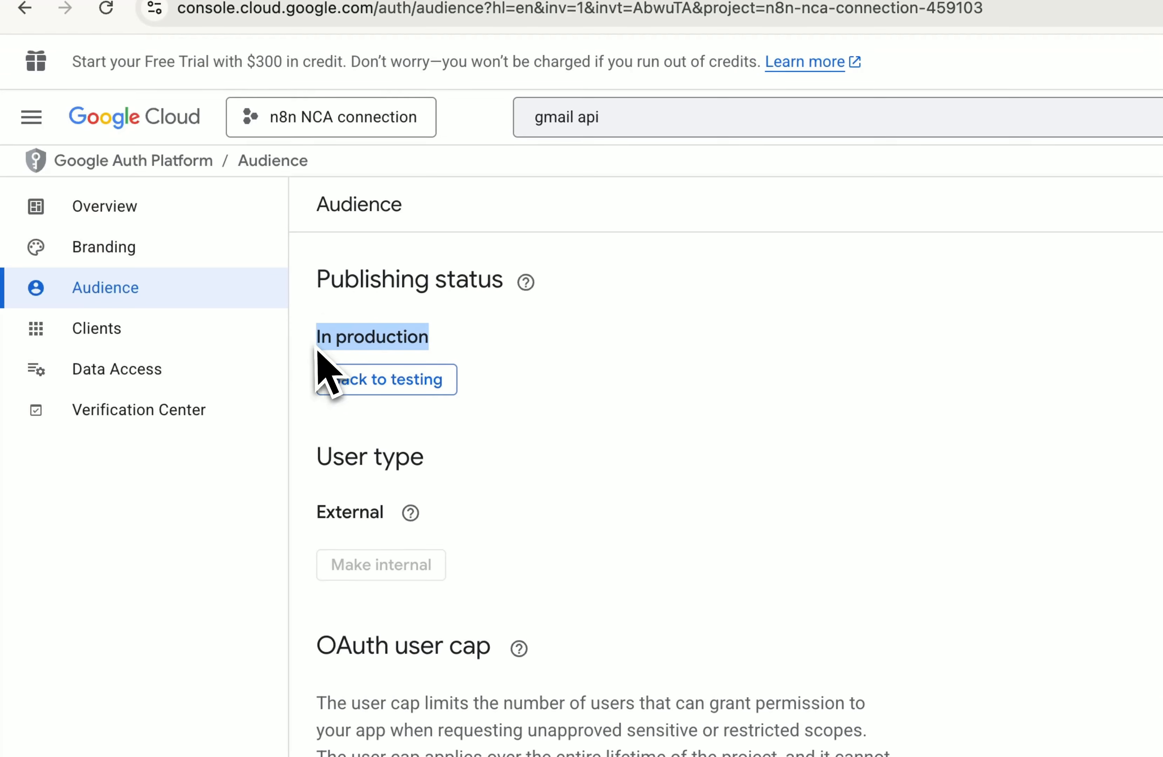
left_click(469, 339)
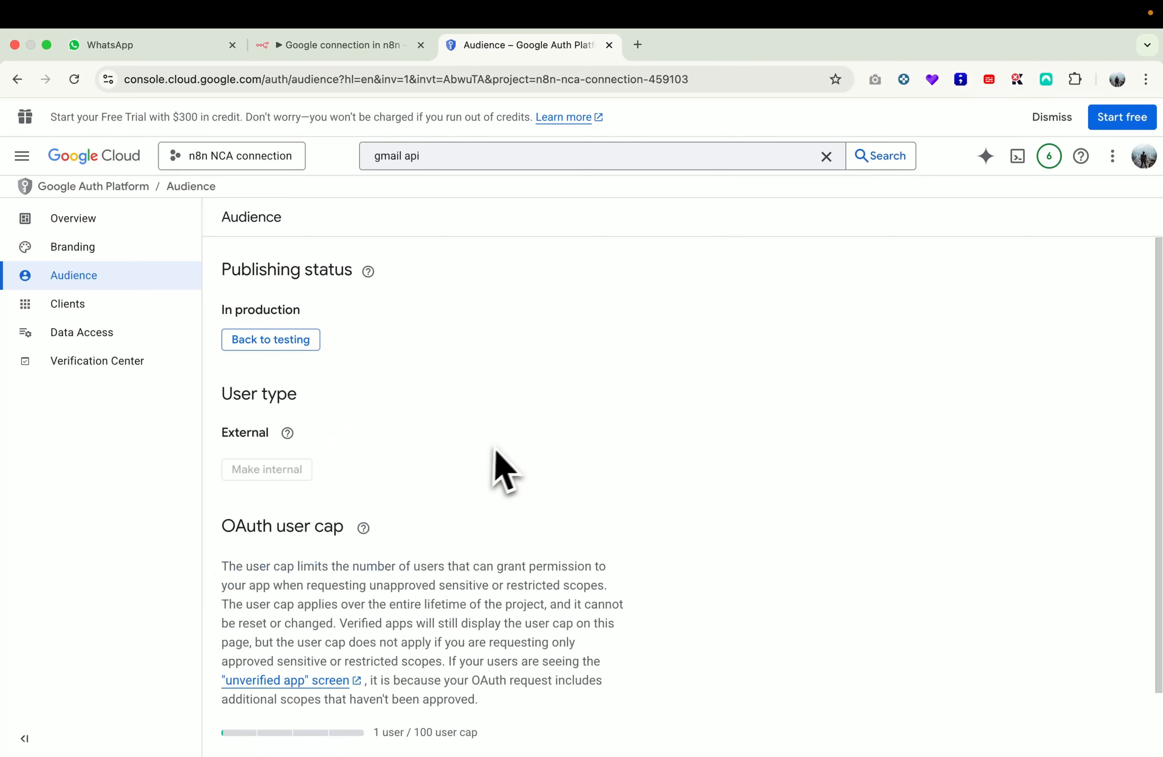
scroll(522, 440, "down", 2)
Step: Open the n8n NCA connection client, copy its Client ID, and return to n8n
left_click(123, 308)
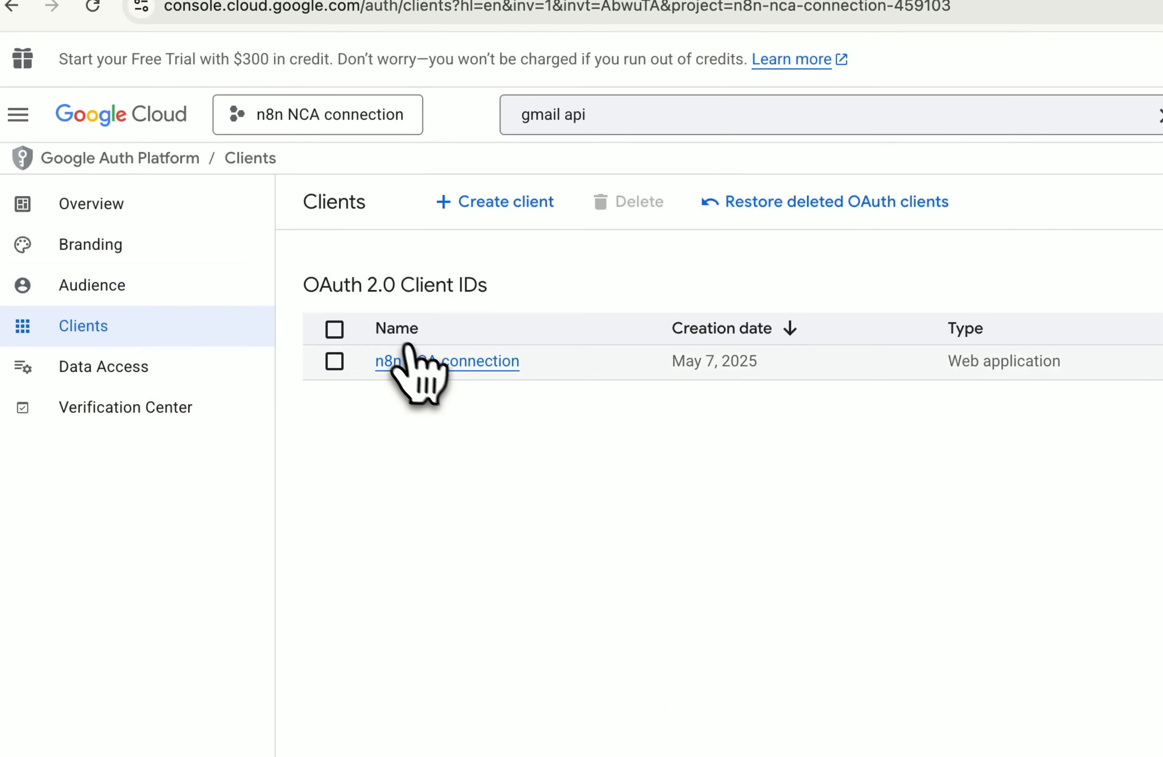
left_click(439, 362)
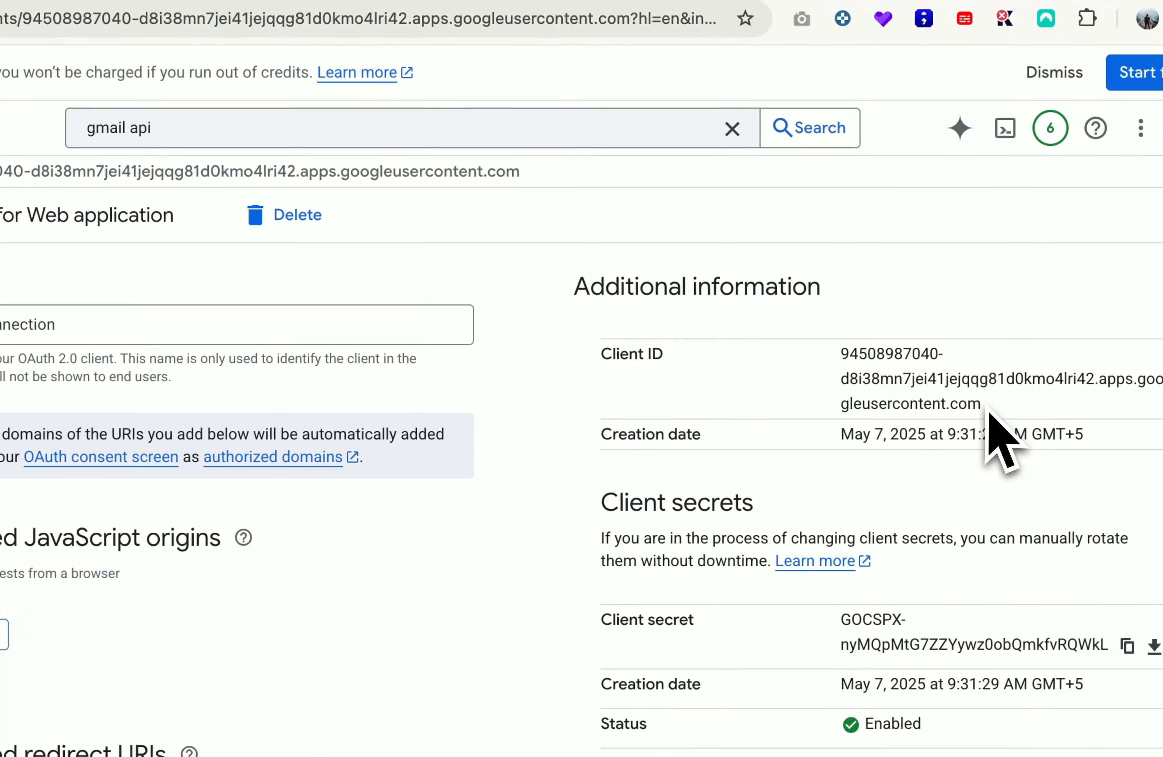
left_click_drag(981, 406, 830, 372)
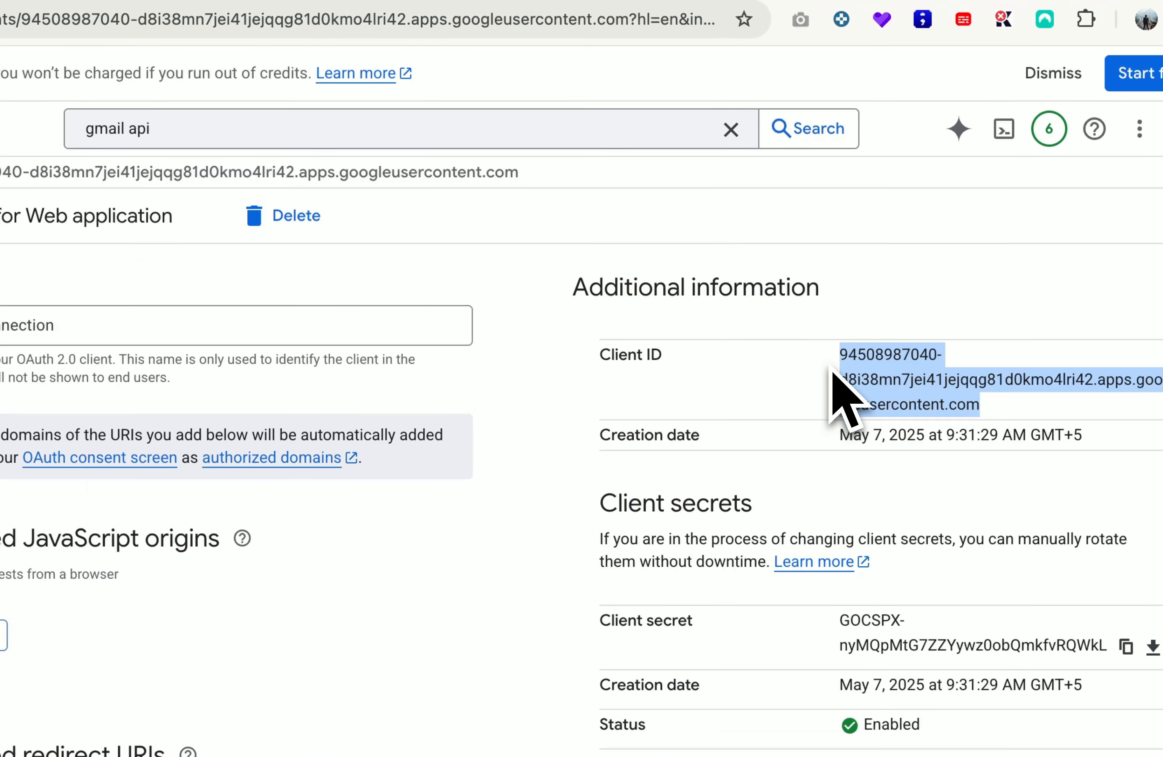
left_click(793, 346)
Step: Back in the n8n workflow, open the Google Drive node and start a new Google Drive credential
left_click(350, 13)
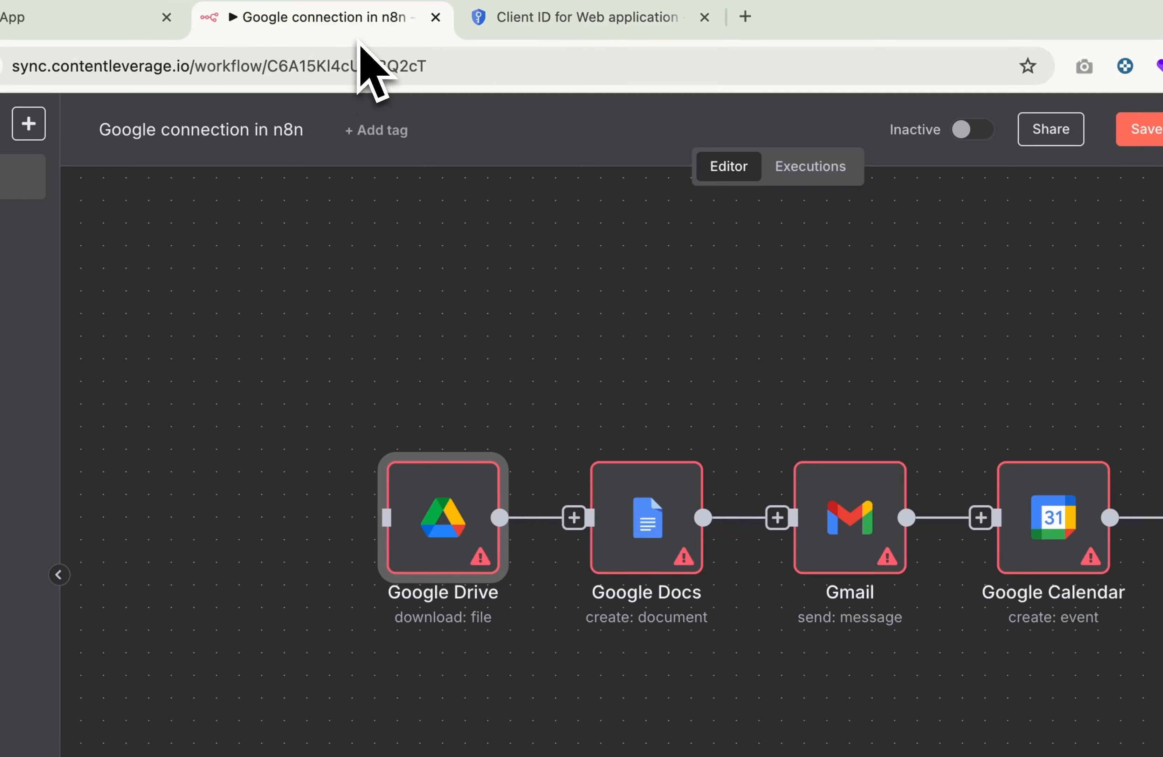
left_click(485, 433)
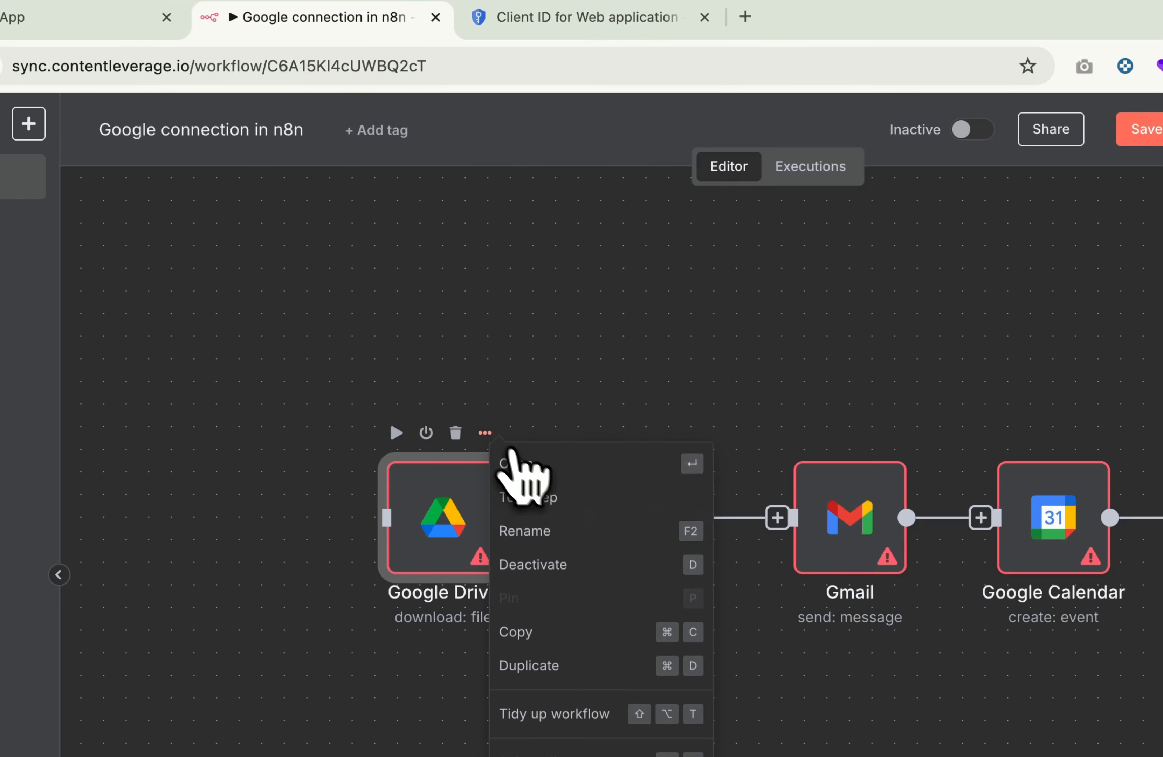
left_click(528, 464)
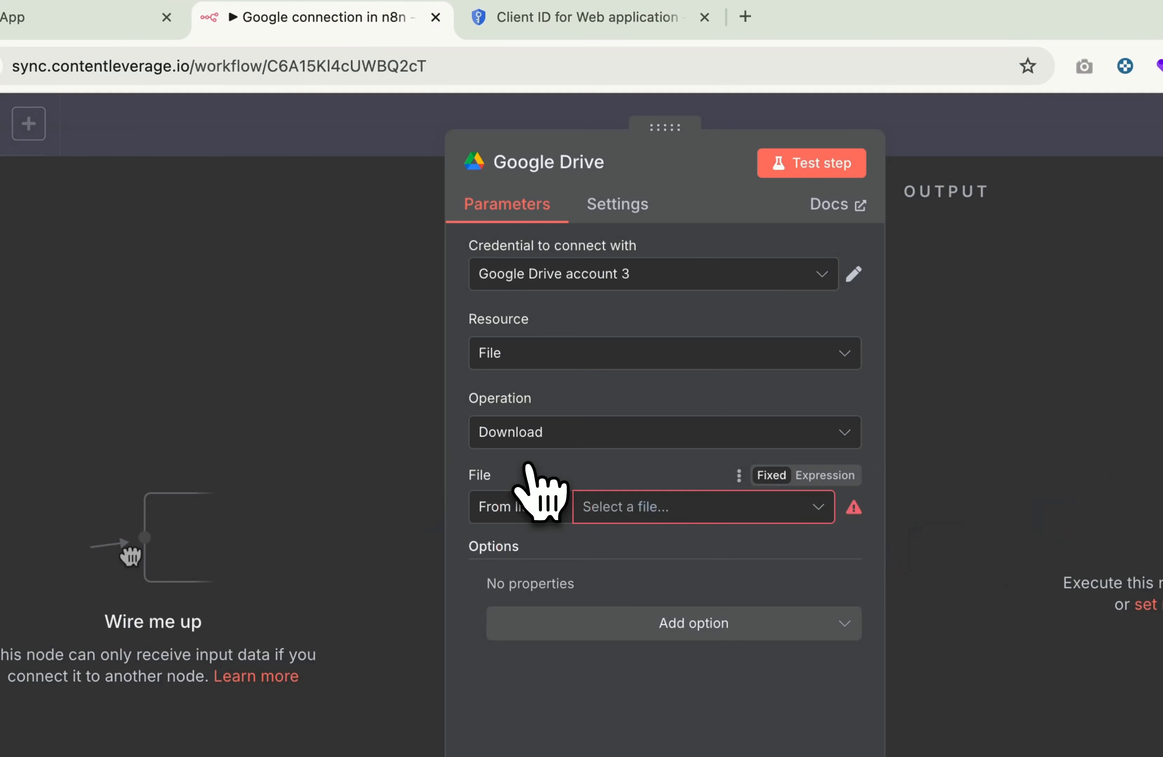
left_click(657, 292)
left_click(605, 559)
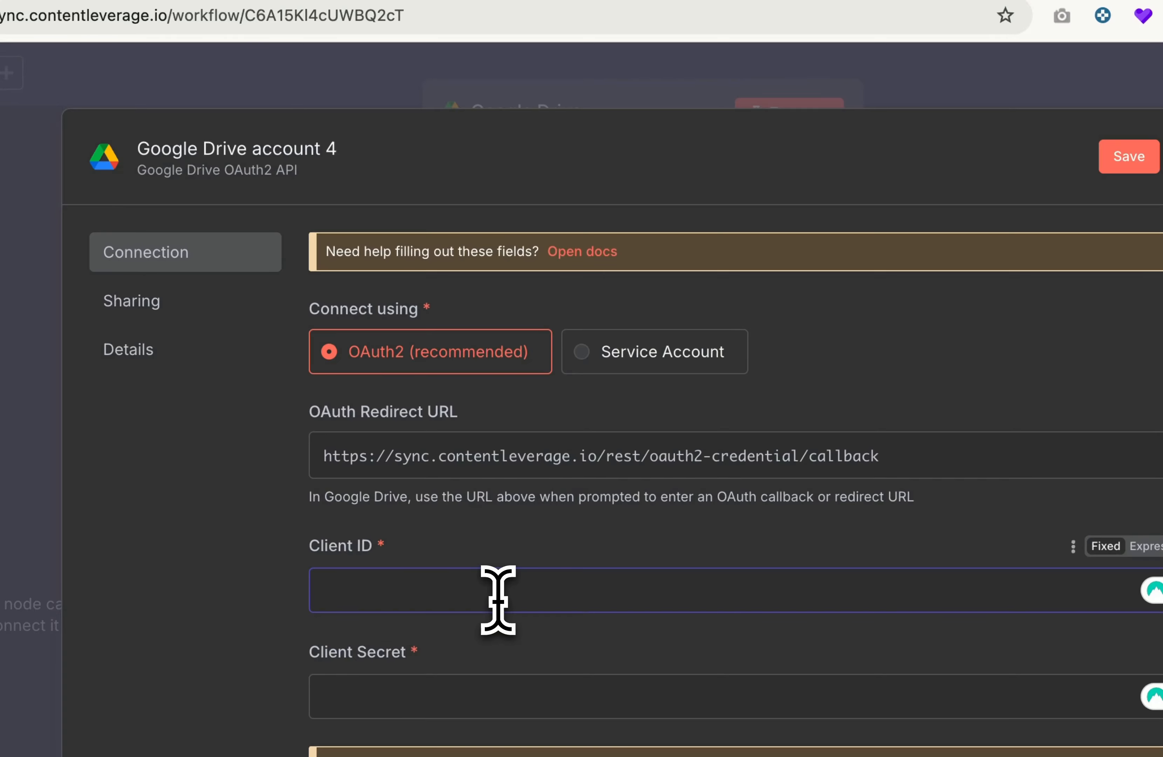
Step: Paste the copied Client ID and Client Secret into the credential and start Sign in with Google
key("super+v")
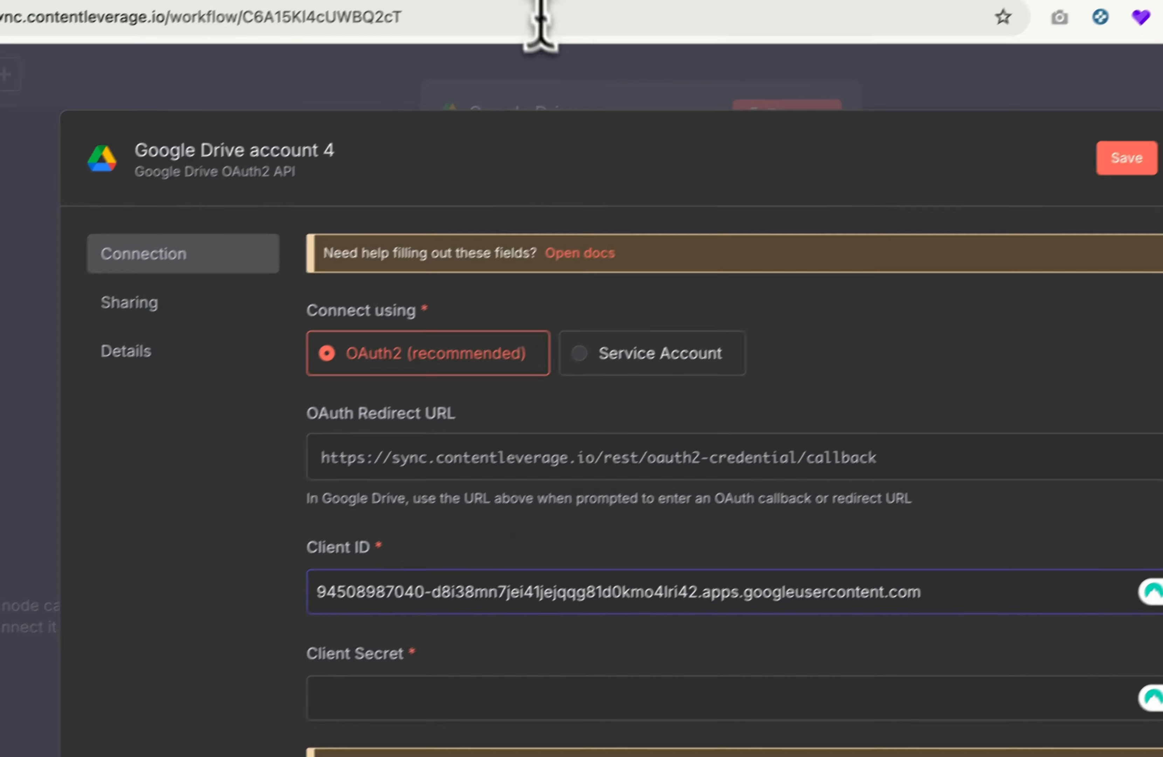
left_click(467, 33)
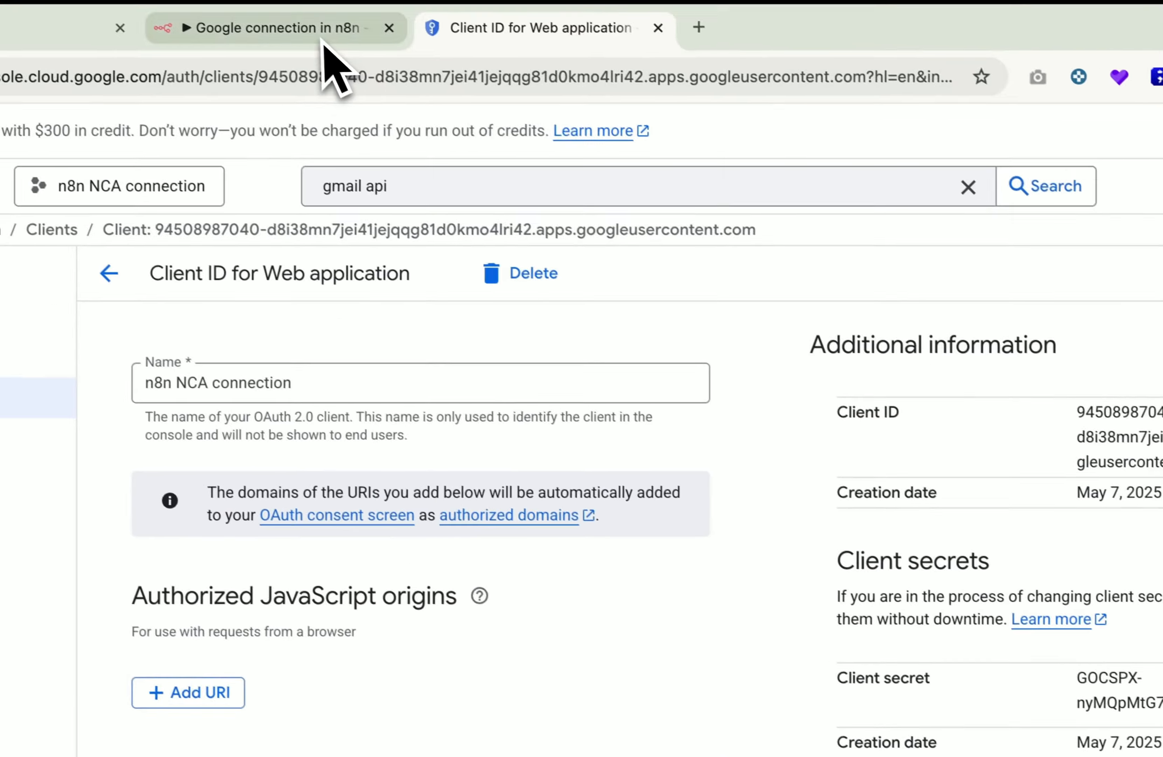
left_click(324, 49)
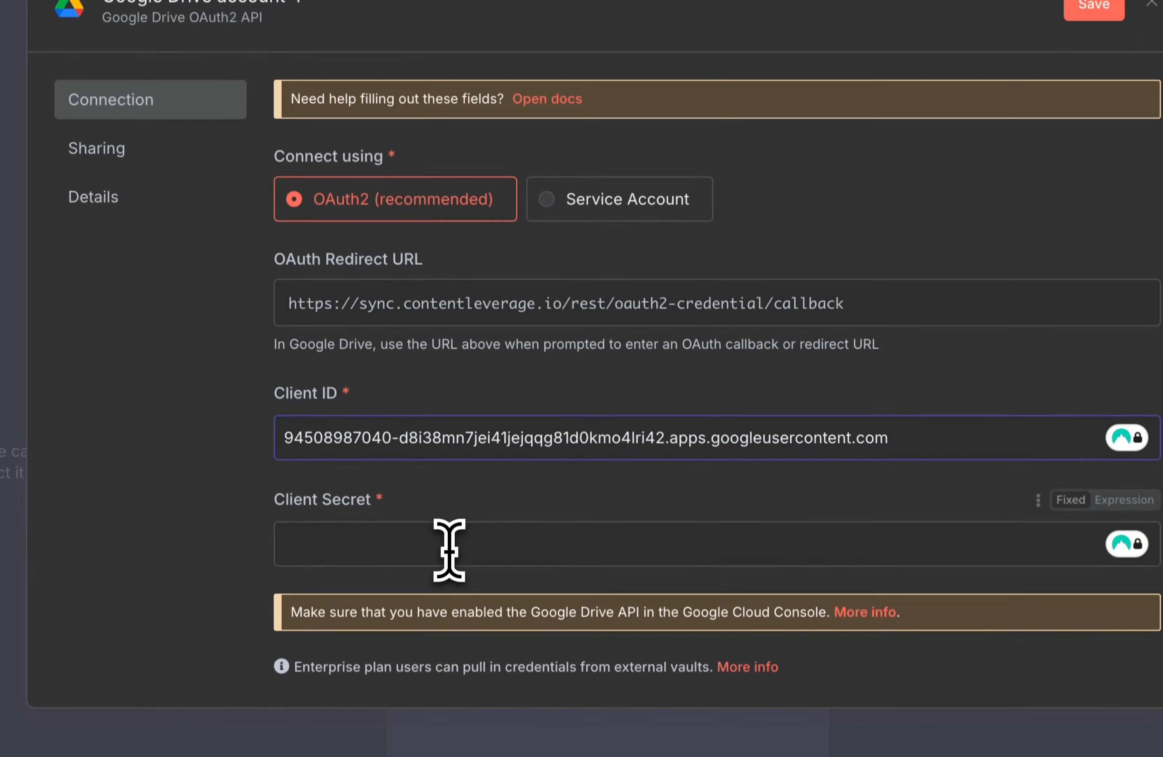
left_click(448, 550)
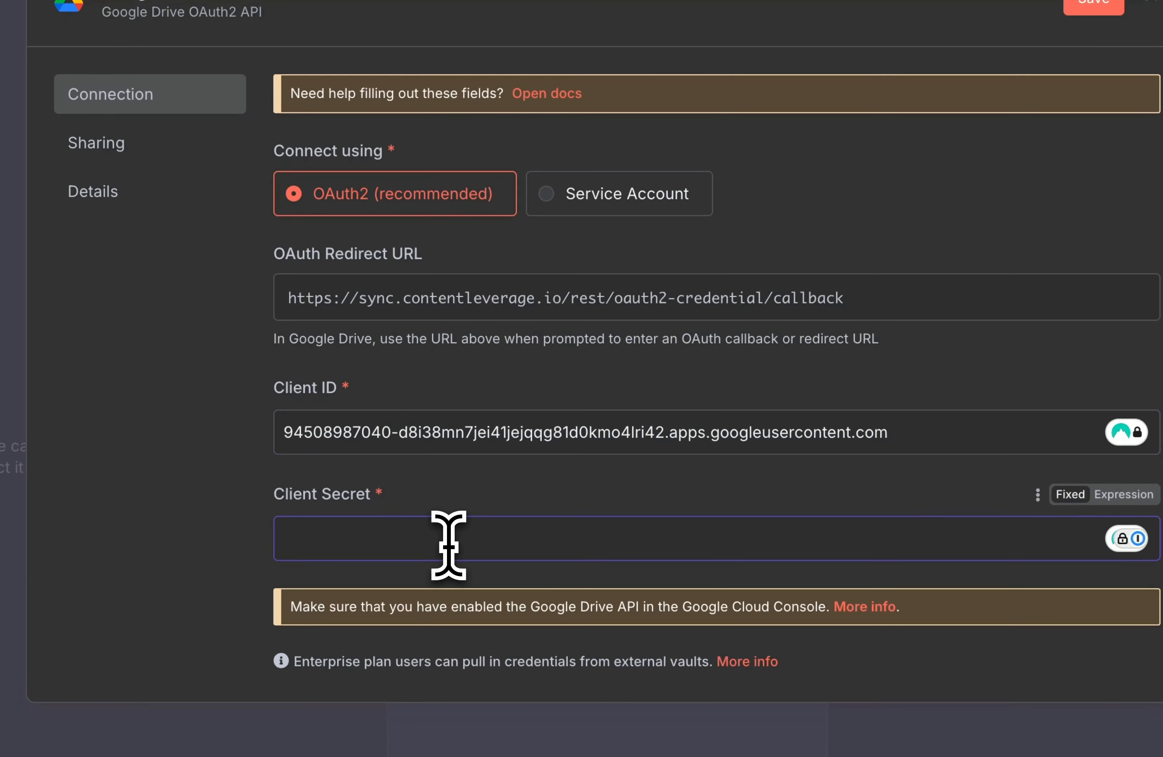
key("ctrl+v")
scroll(572, 492, "down", 3)
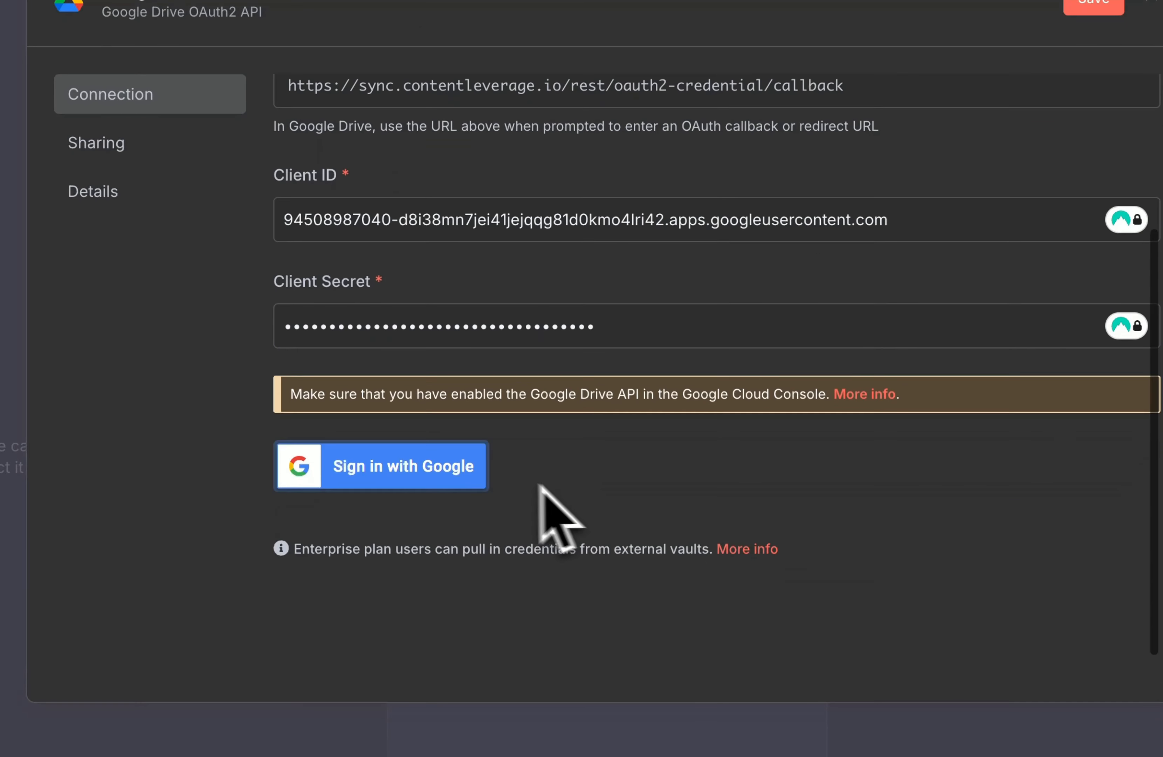
left_click(414, 471)
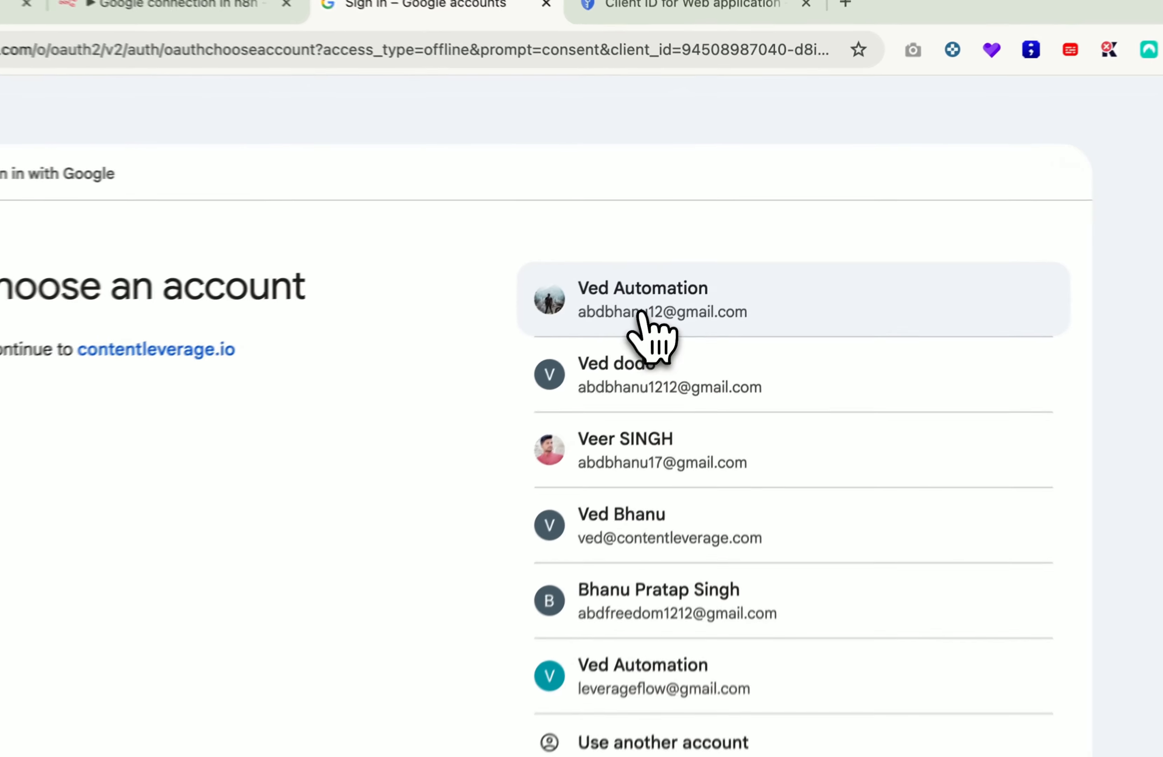
Step: Choose the Google account, proceed past the unverified contentleverage.io warning, and grant all requested permissions
left_click(680, 275)
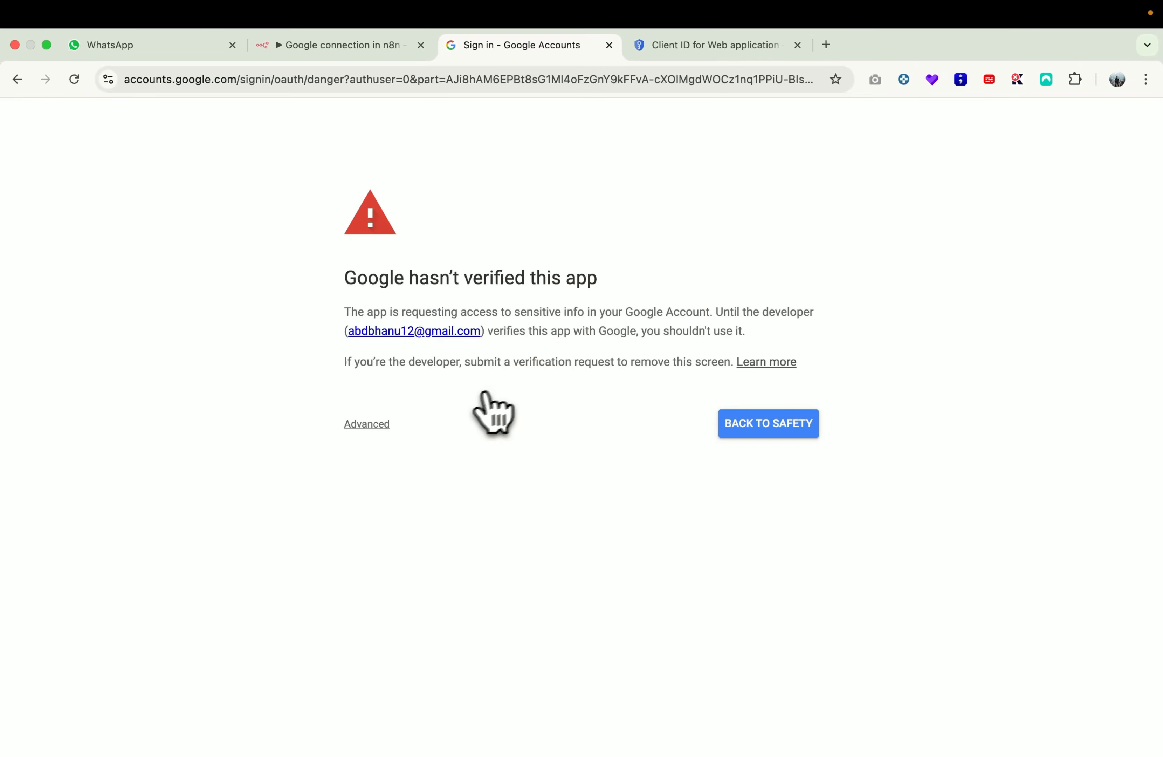
left_click(300, 421)
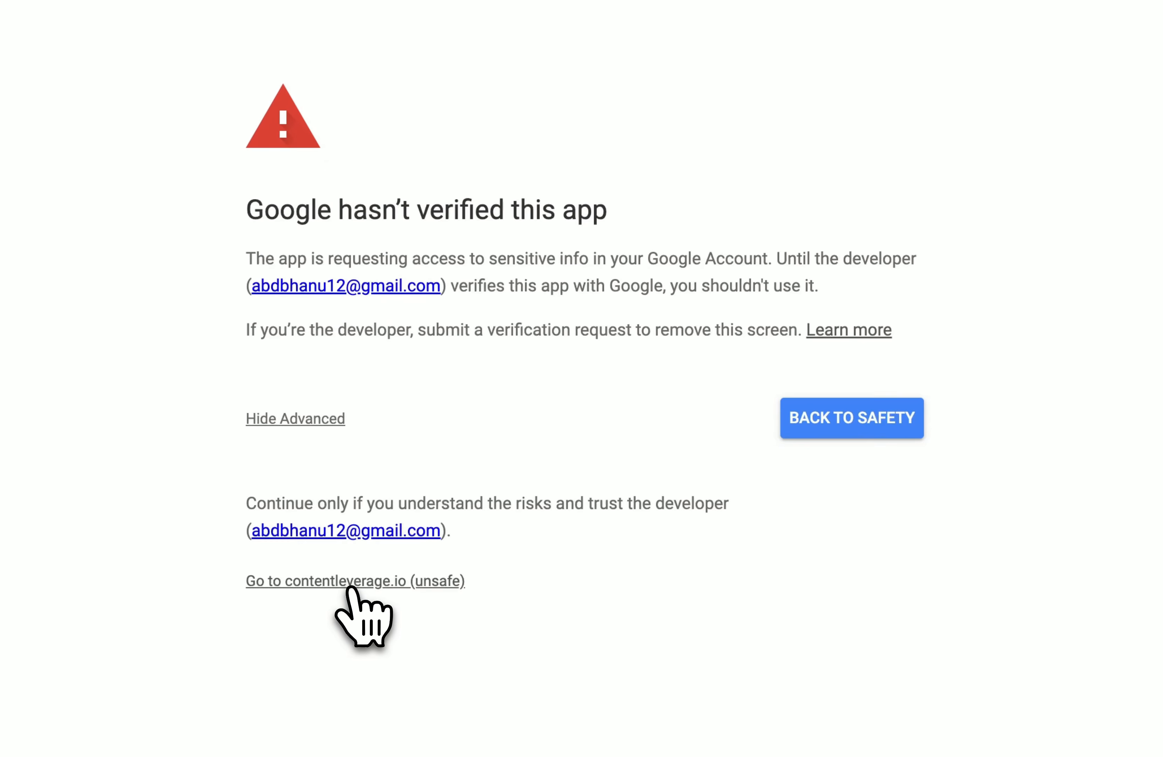
left_click(400, 583)
left_click(647, 201)
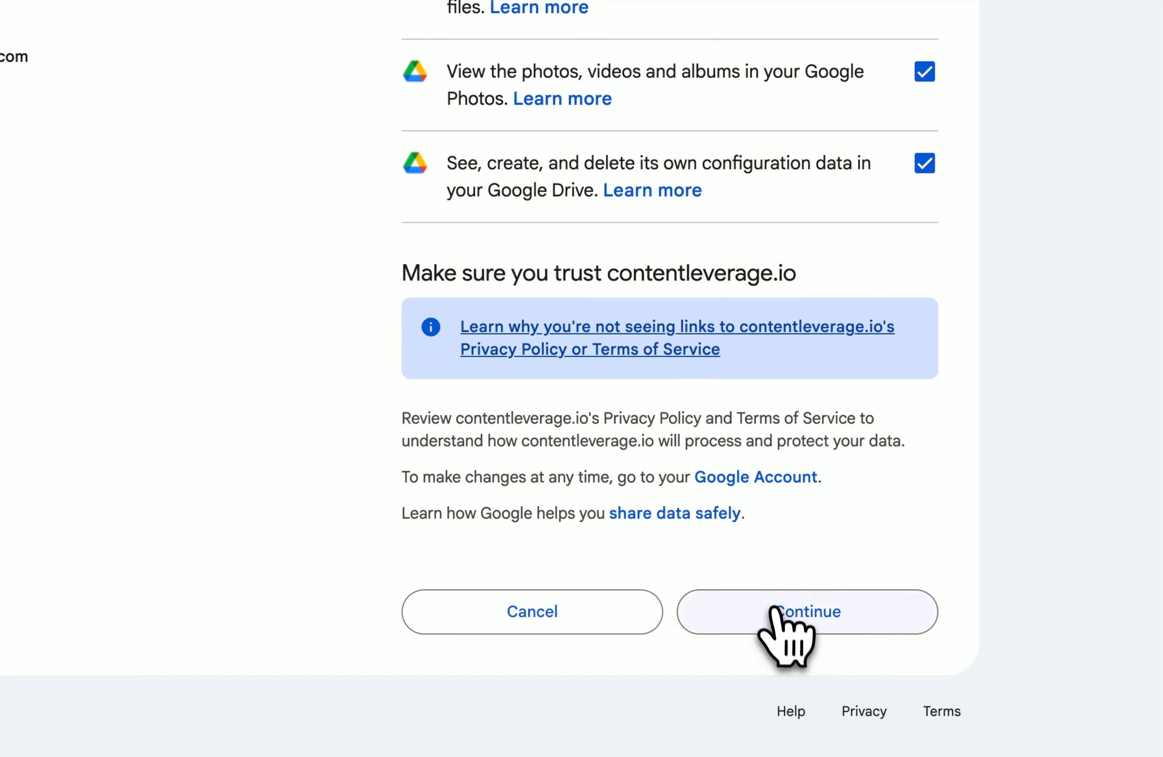
left_click(774, 613)
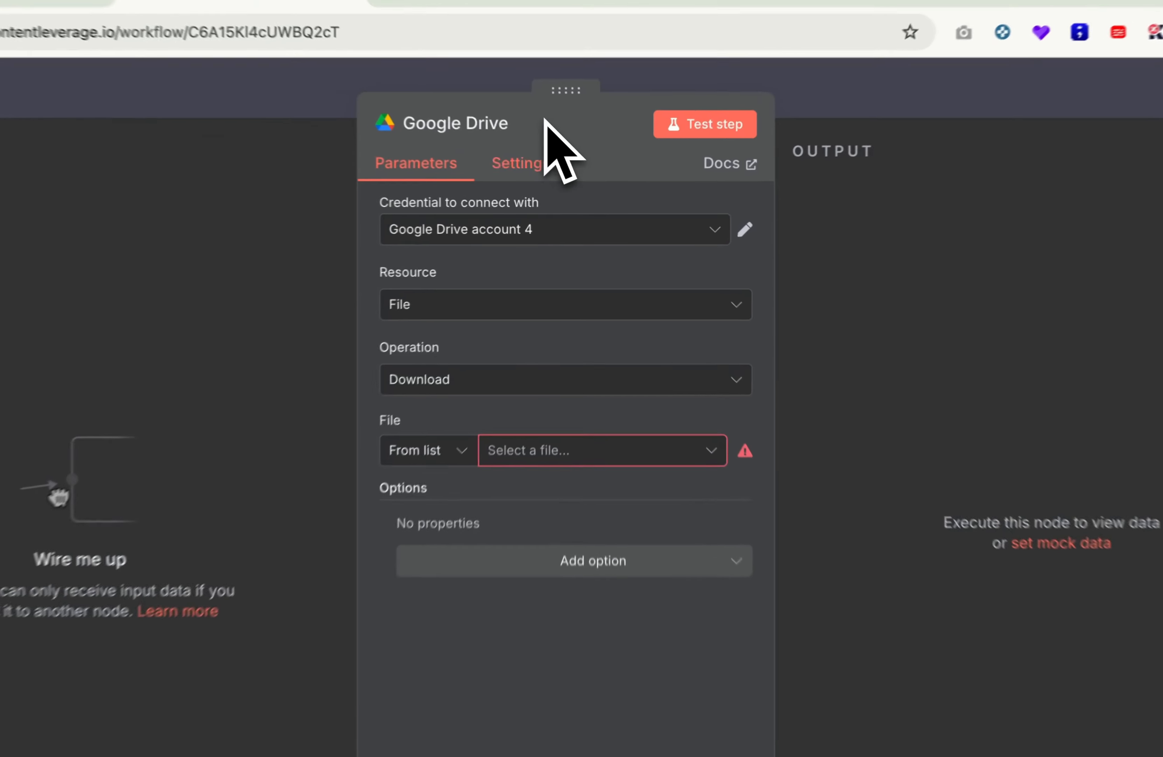
Step: Set the Google Drive node's file to Email Final Report, test it successfully, and return to the canvas
left_click(514, 466)
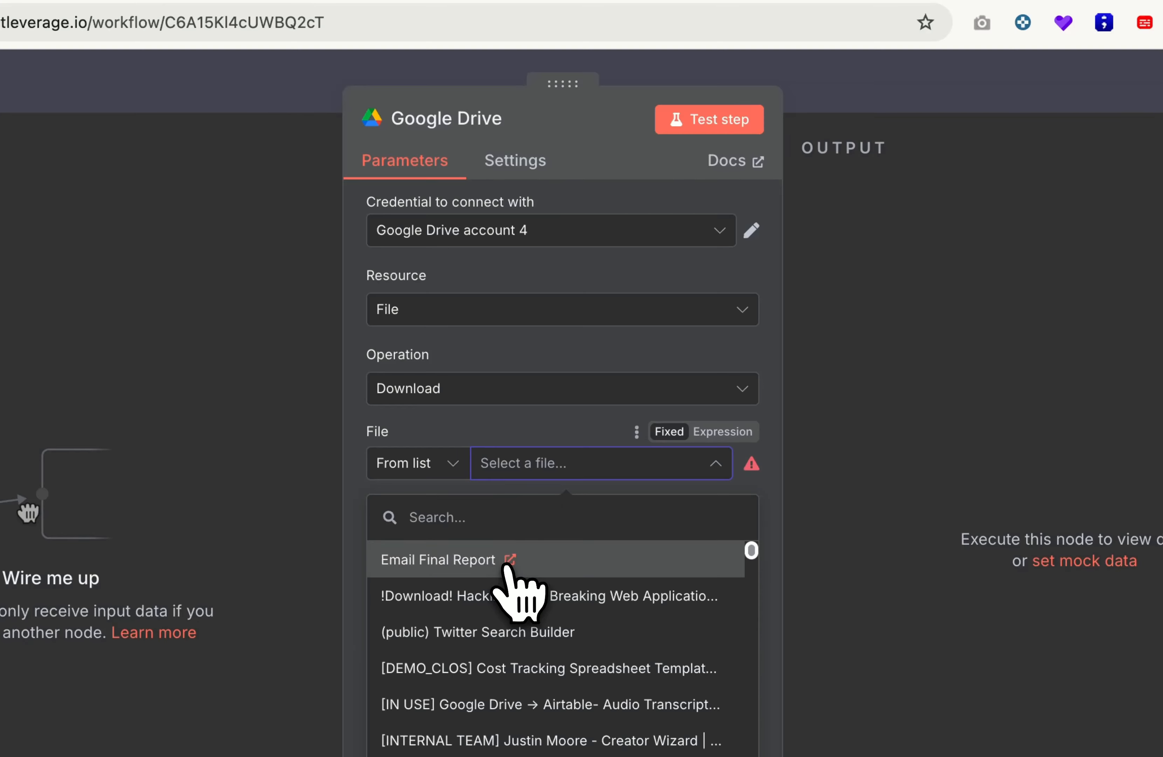
left_click(506, 566)
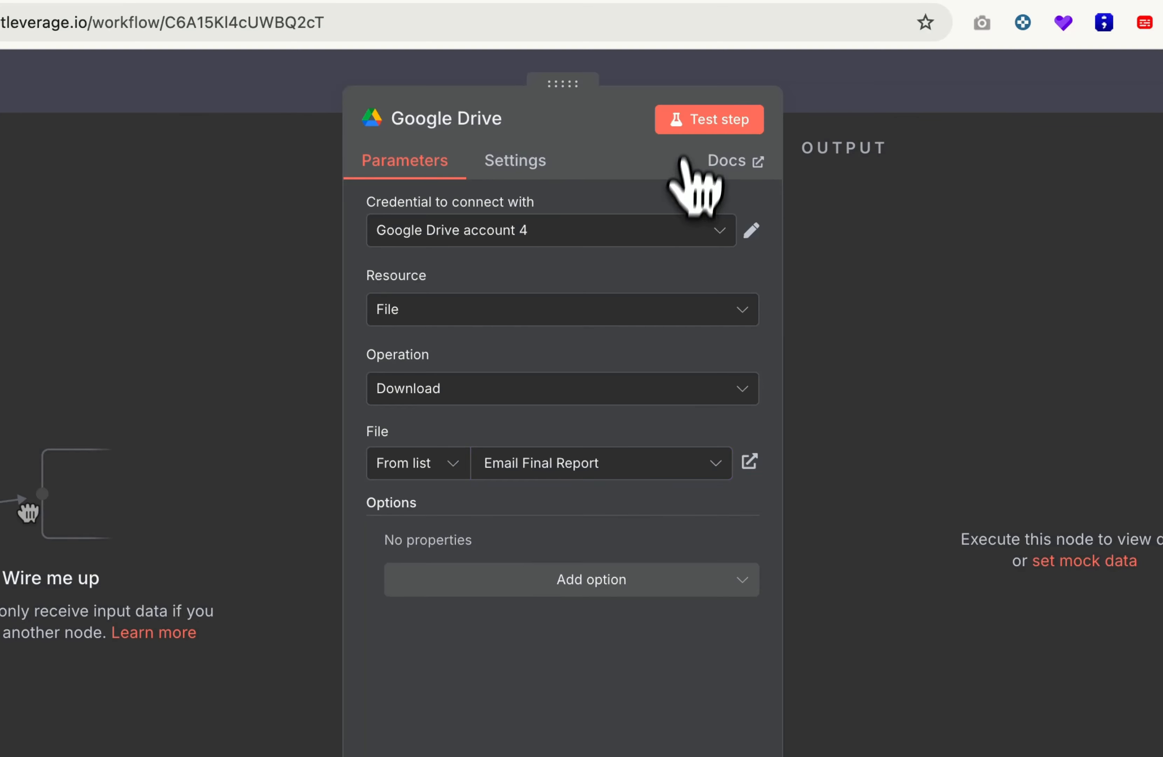
left_click(687, 130)
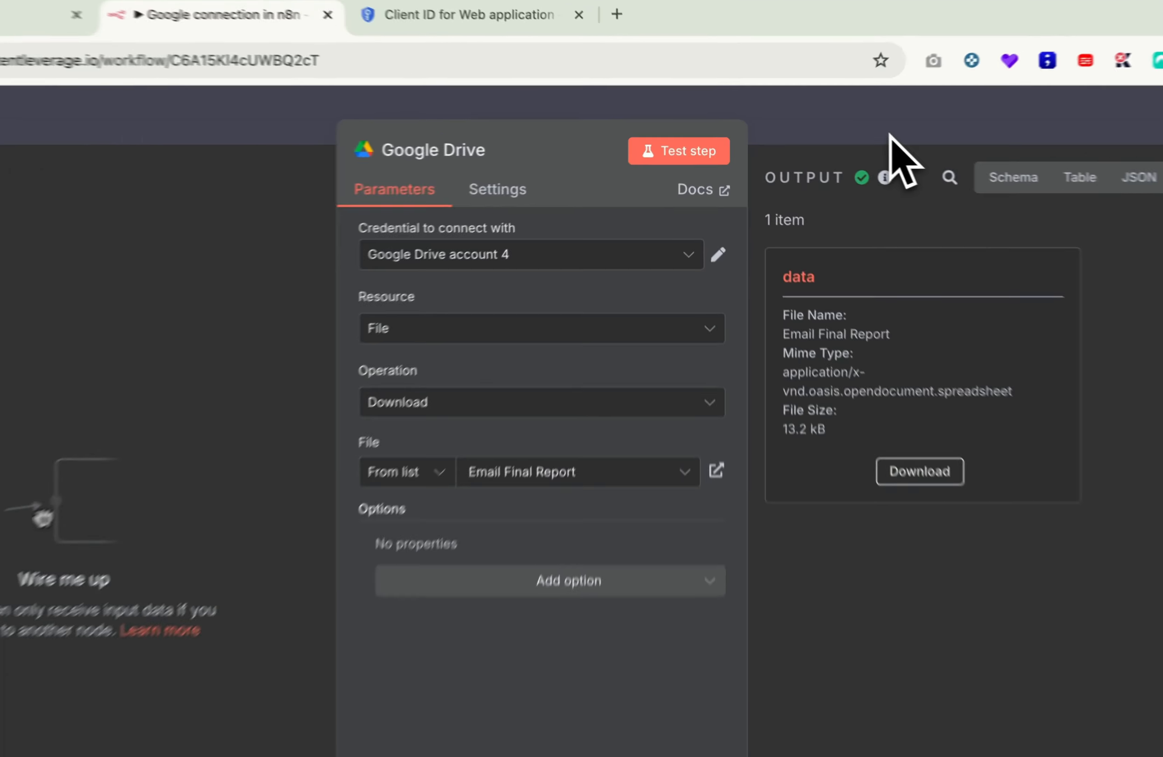
left_click(843, 132)
scroll(521, 438, "right", 1)
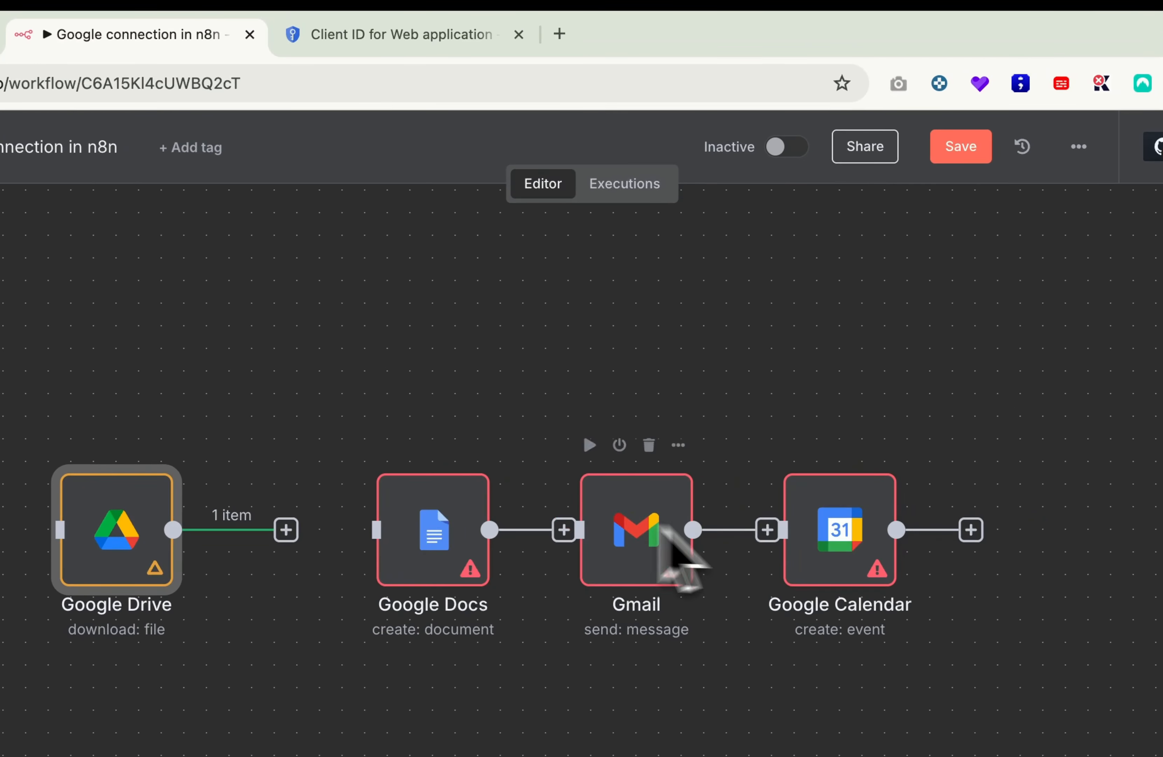
Step: Open the Google Docs node and start a new Google Docs credential
left_click(475, 446)
left_click(511, 481)
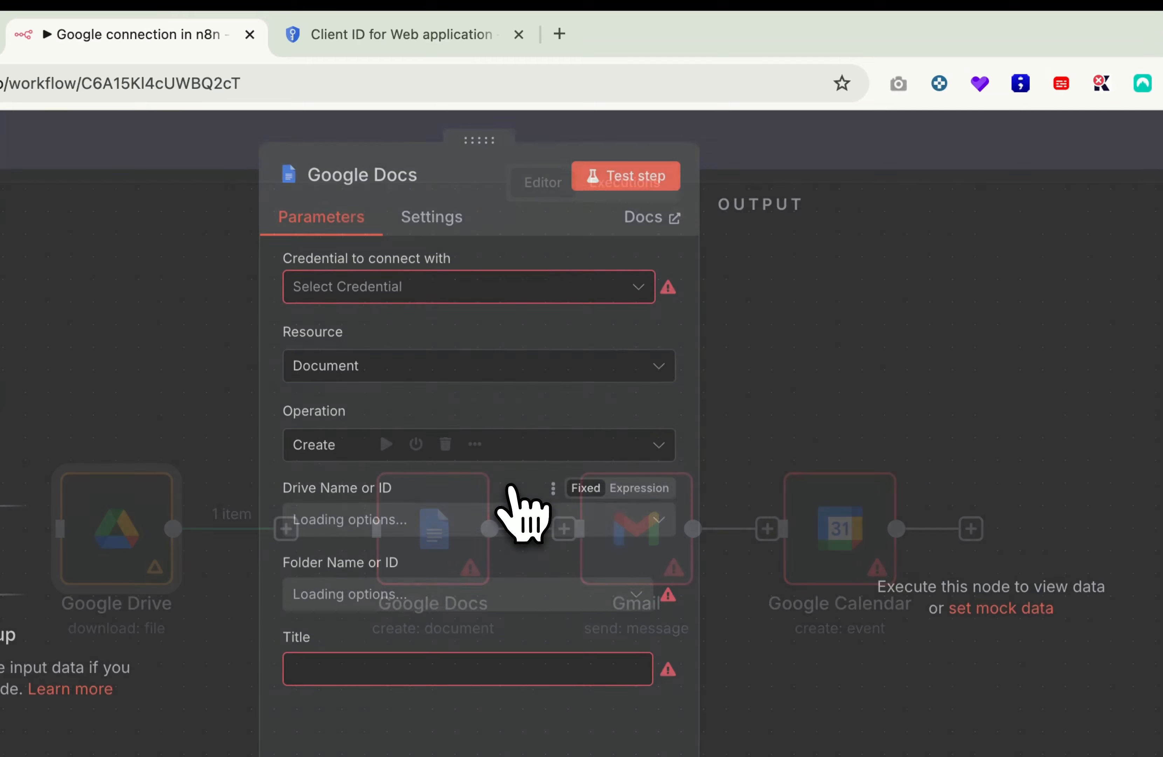
left_click(438, 300)
left_click(441, 344)
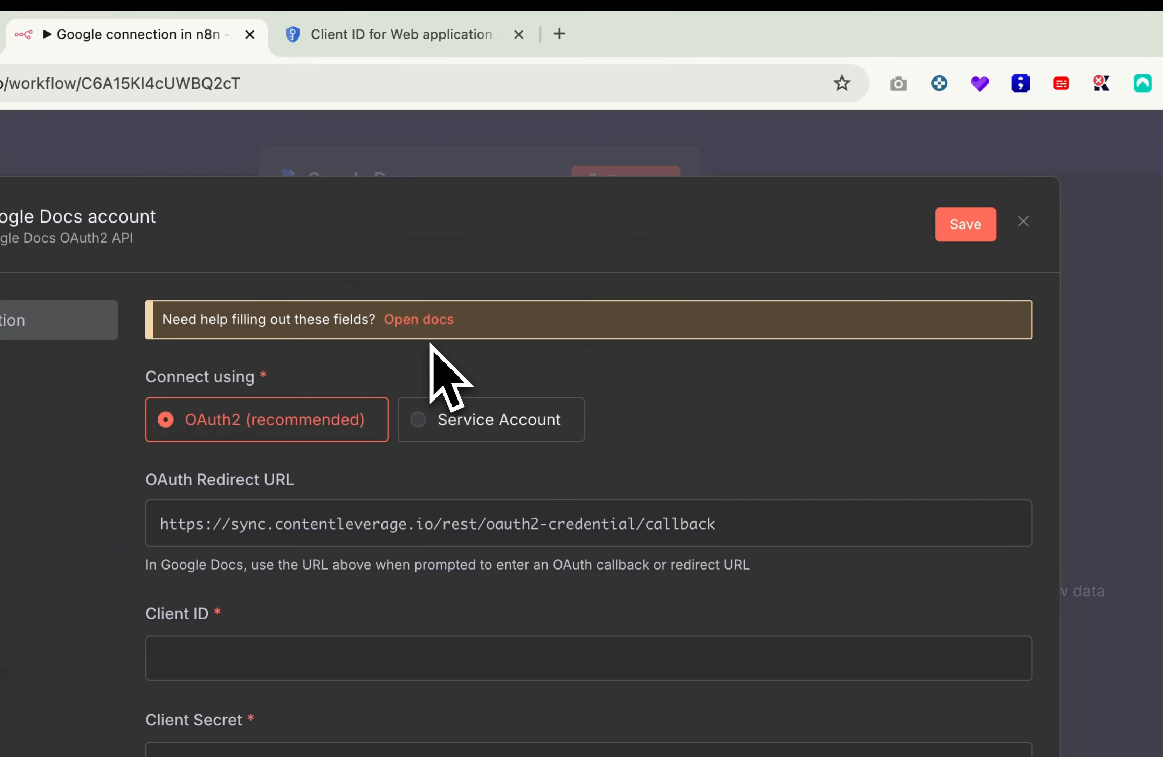
Step: Copy the Client ID from Cloud Console into the credential's Client ID field
left_click(390, 37)
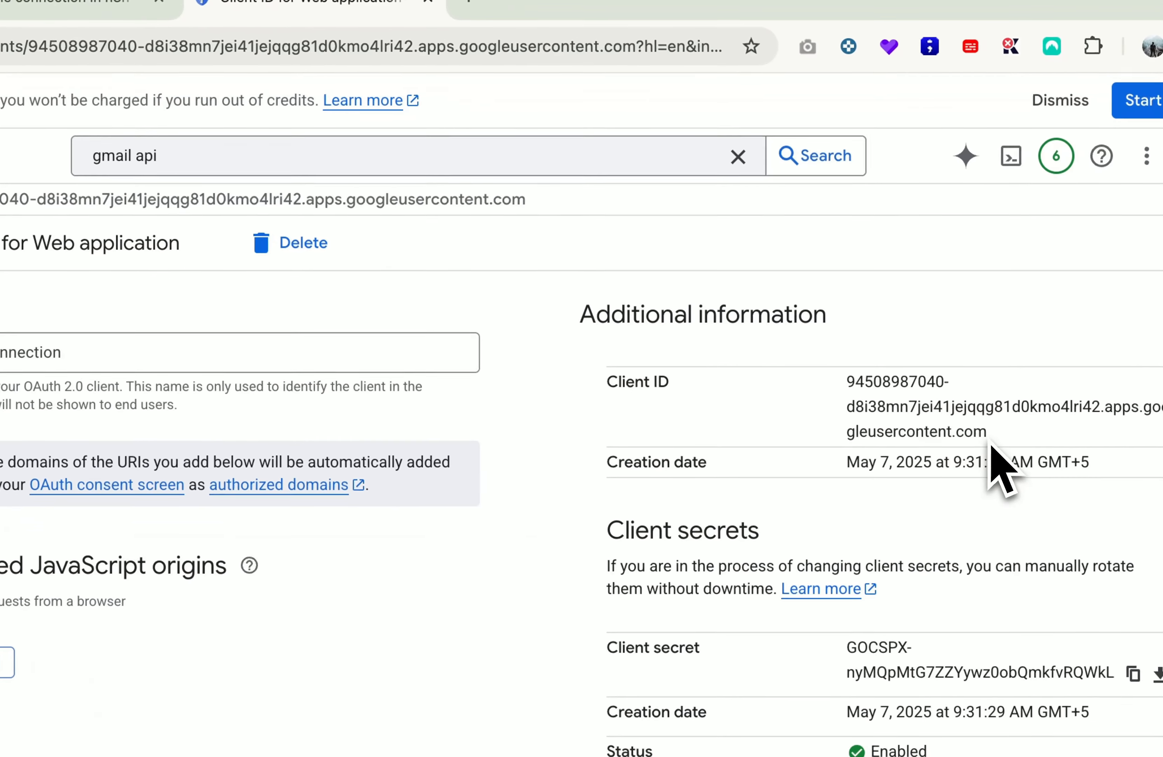
left_click_drag(1081, 469, 959, 435)
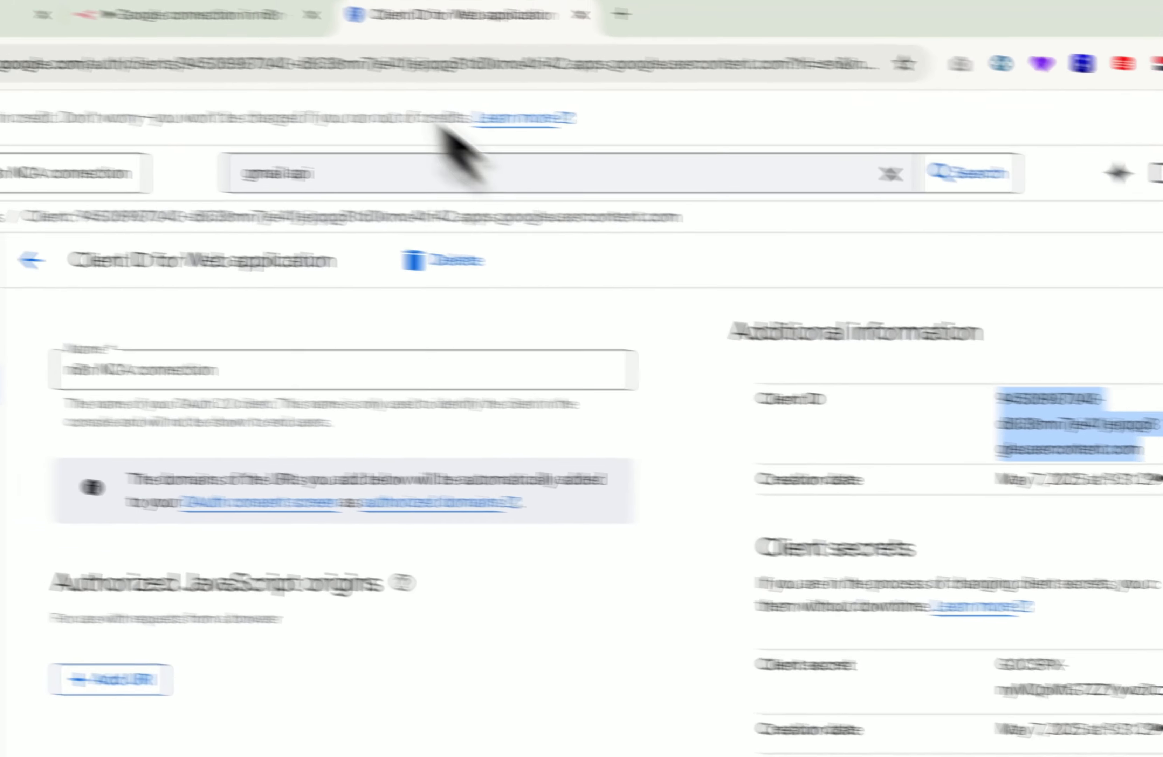
left_click(112, 6)
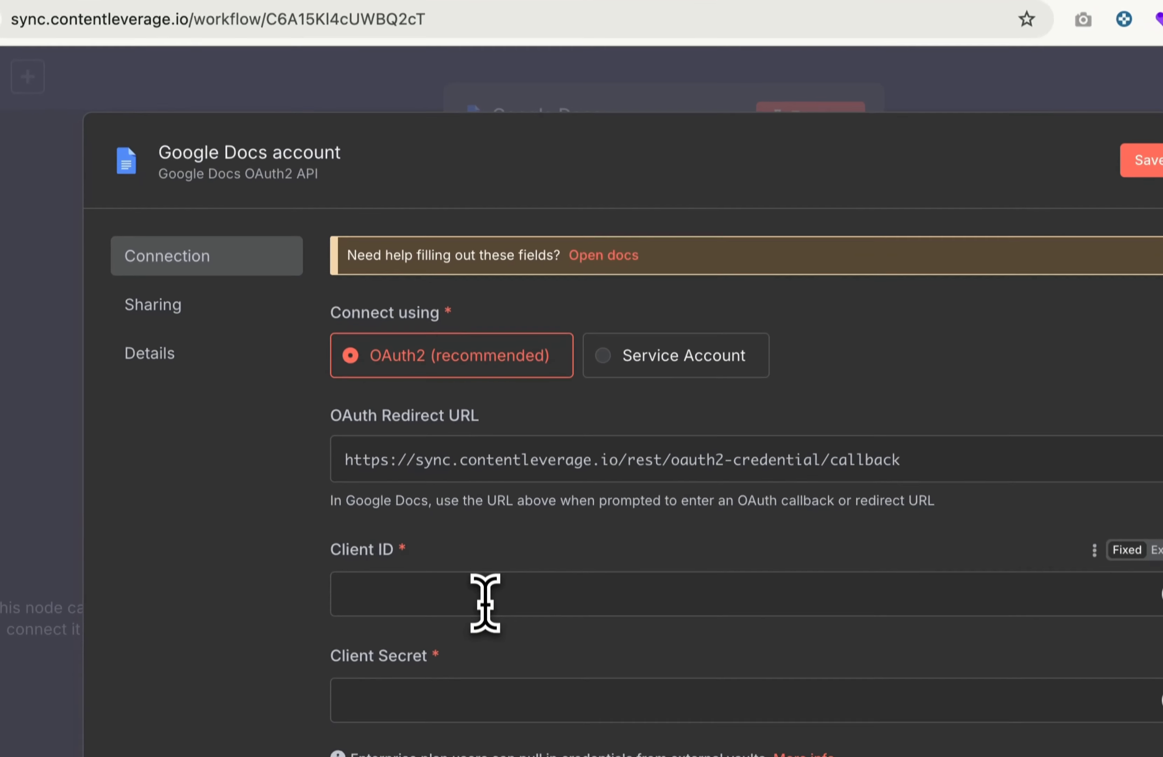
left_click(485, 594)
key("ctrl+v")
Step: Copy the client secret into the Client Secret field and start Sign in with Google
left_click(584, 0)
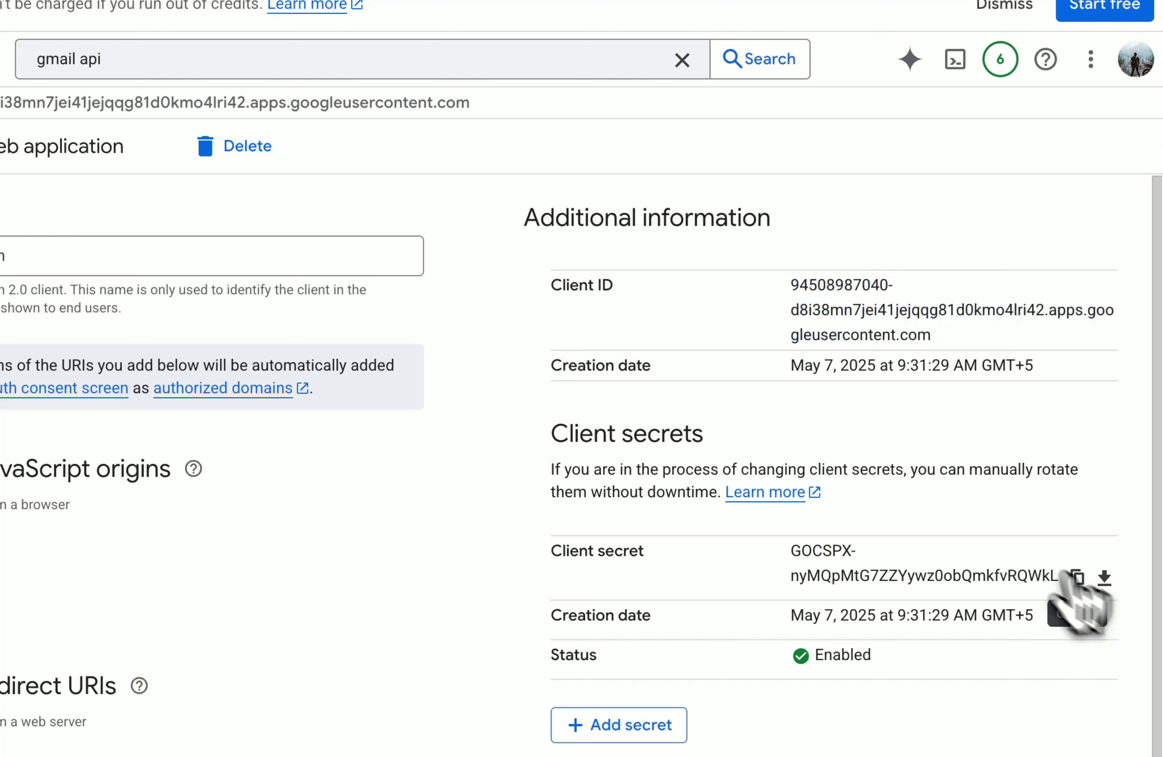
left_click(1076, 577)
left_click(346, 49)
left_click(363, 589)
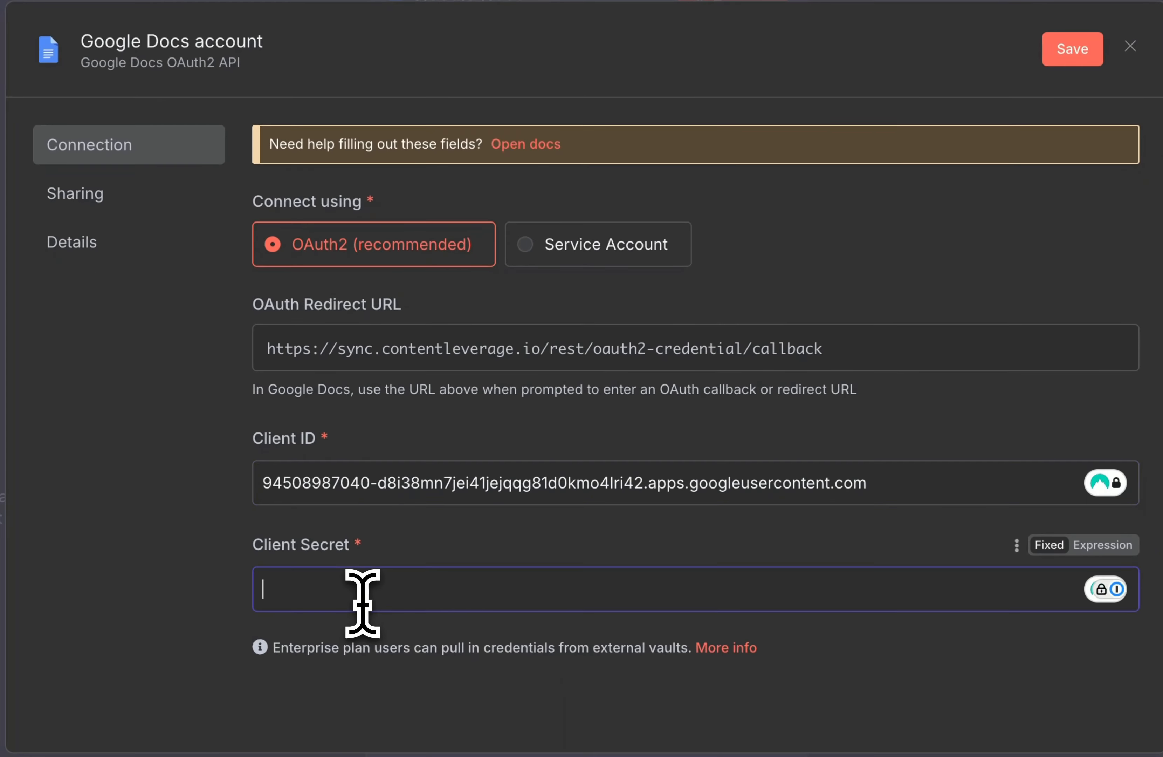
key("ctrl+v")
left_click(419, 666)
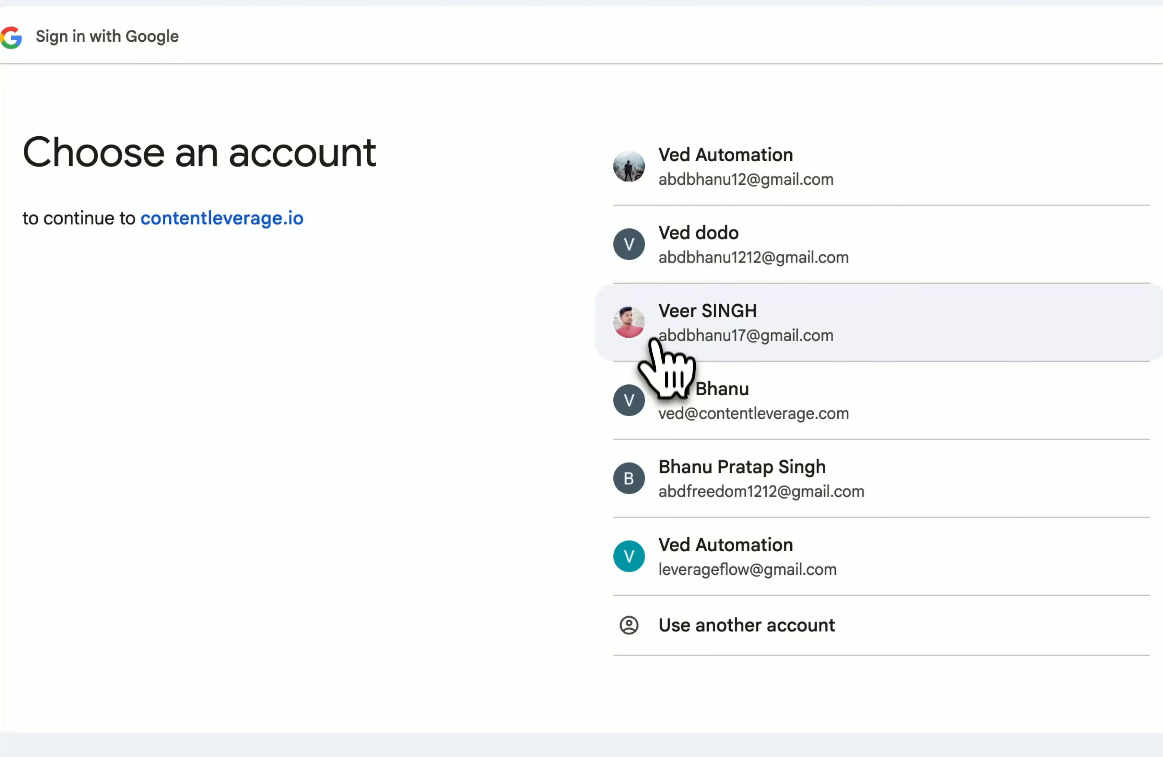
Step: Pick the first Google account, get past the unsafe-app warning, and grant all Drive and Docs permissions
left_click(700, 153)
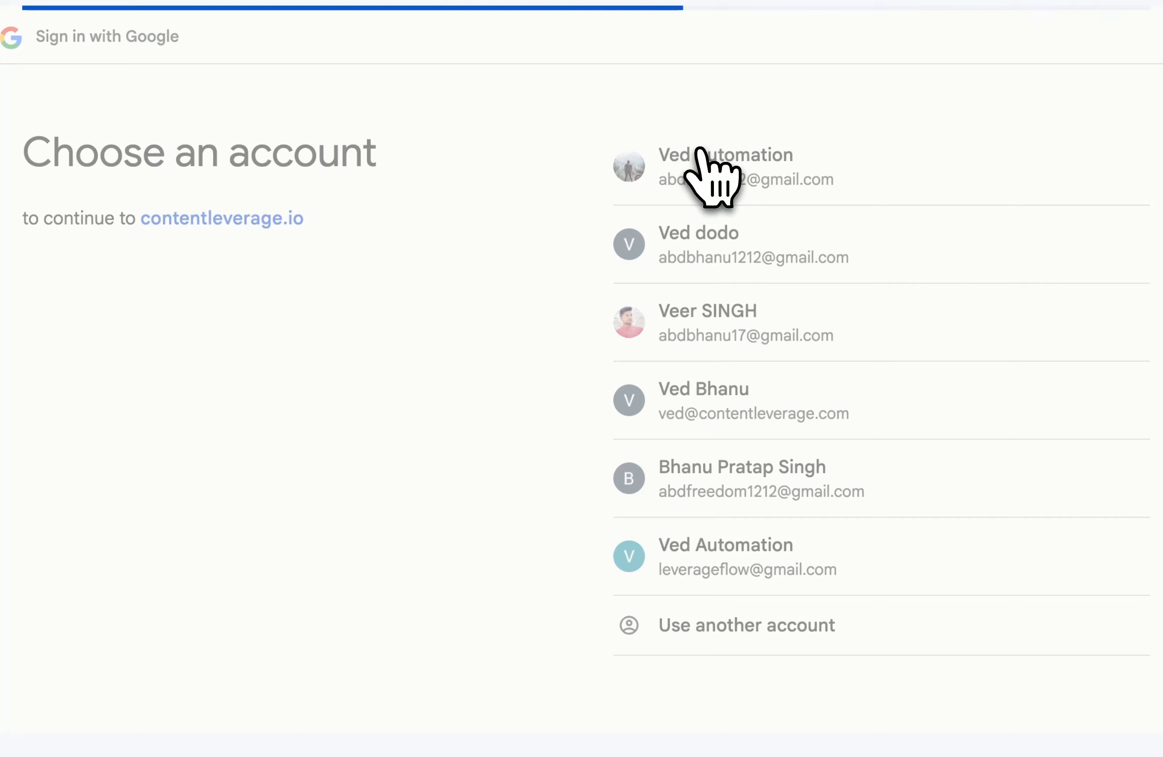
left_click(303, 399)
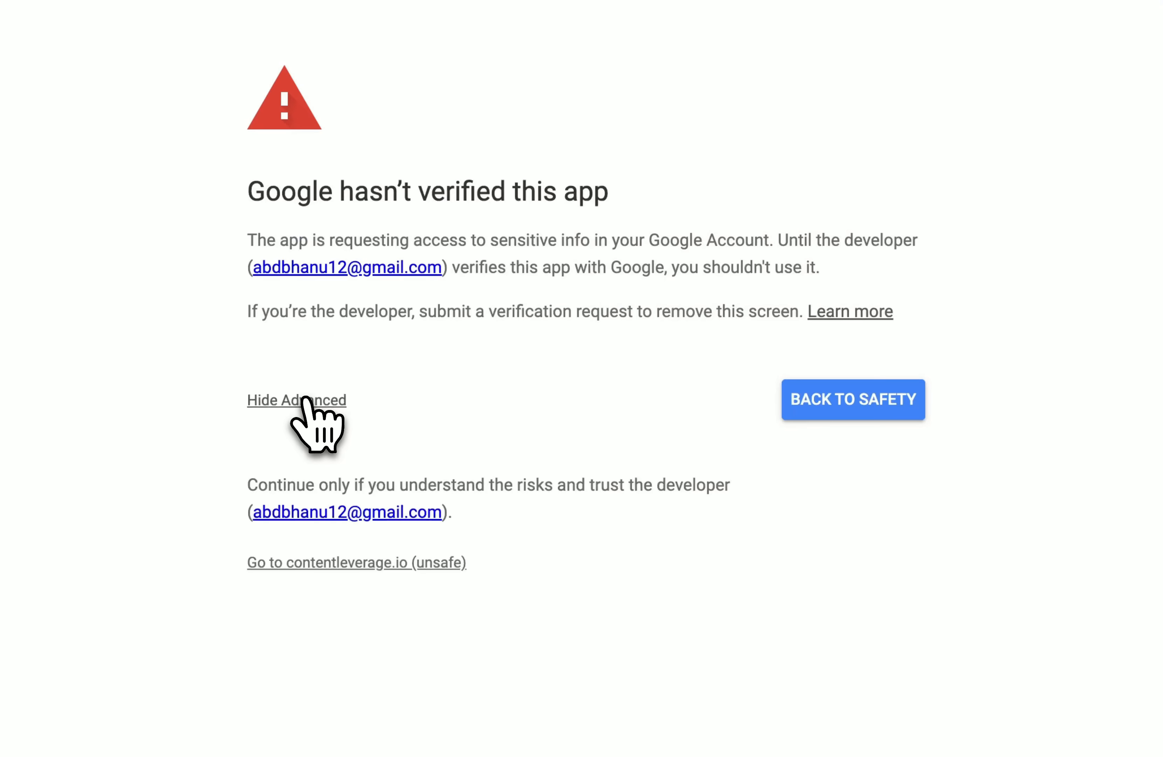
left_click(372, 565)
left_click(648, 180)
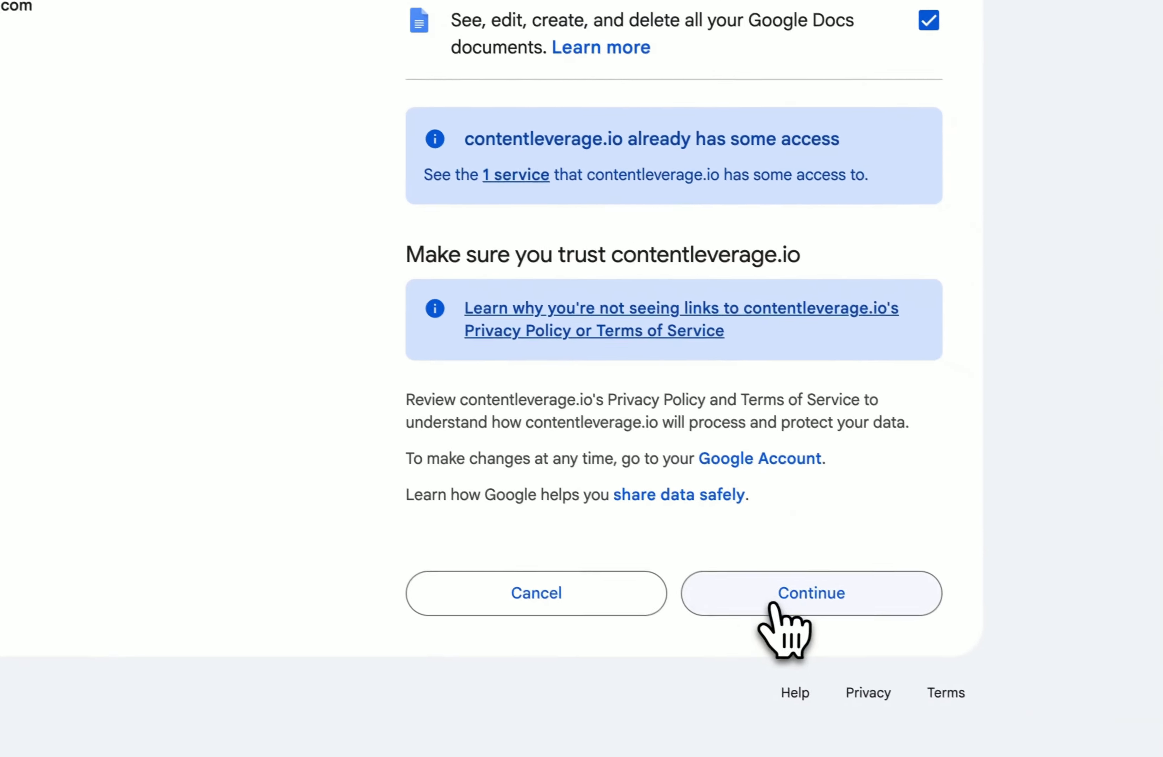
left_click(769, 607)
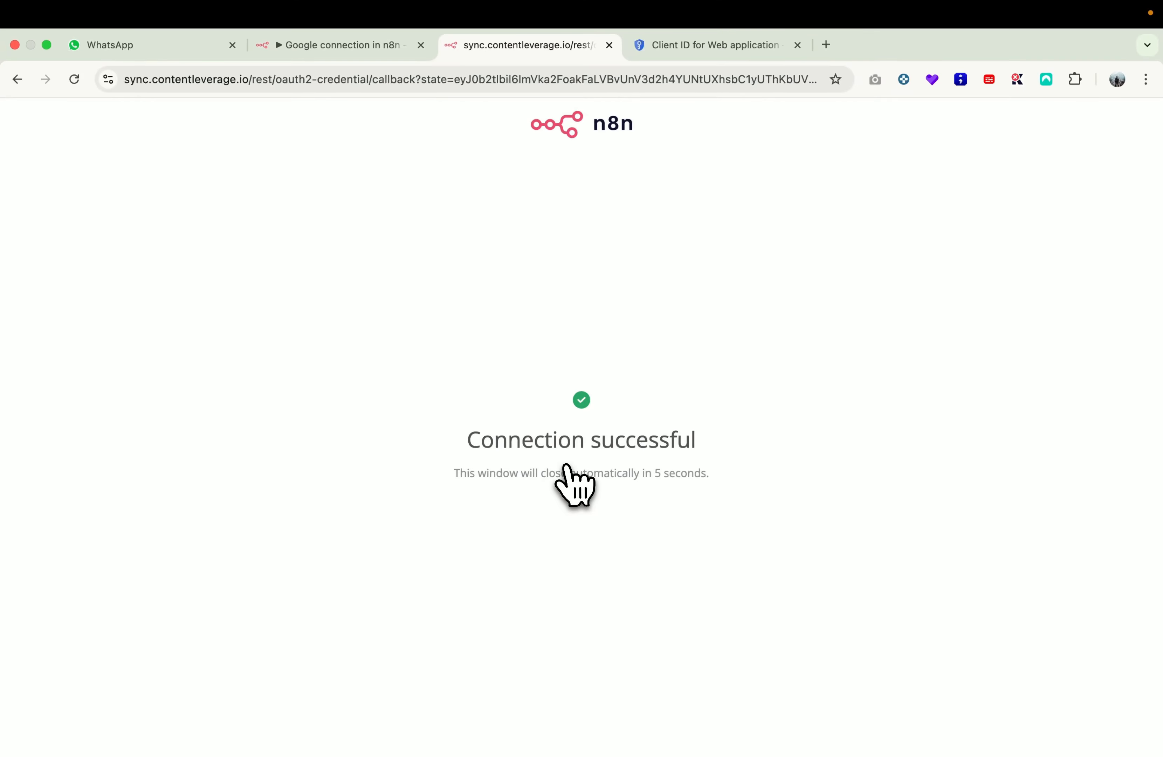
Step: Close the connected credential dialog and reopen the Google Docs node settings
left_click(397, 54)
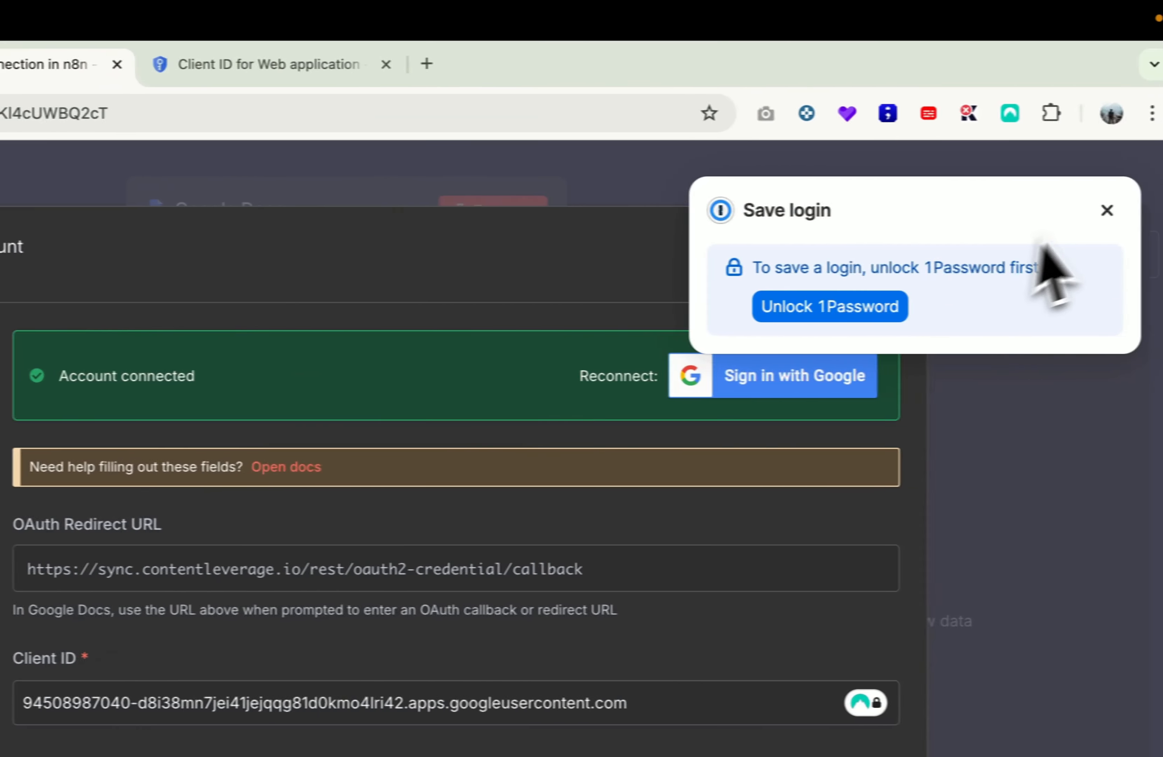
left_click(393, 147)
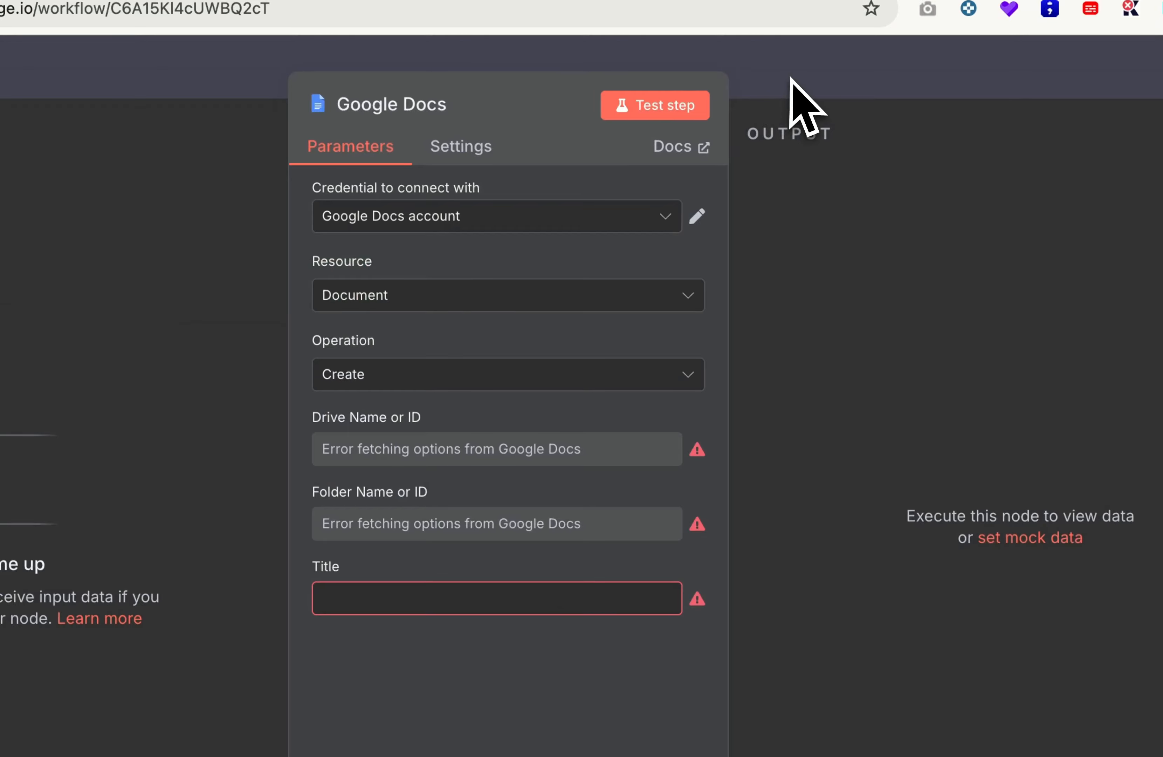
left_click(790, 78)
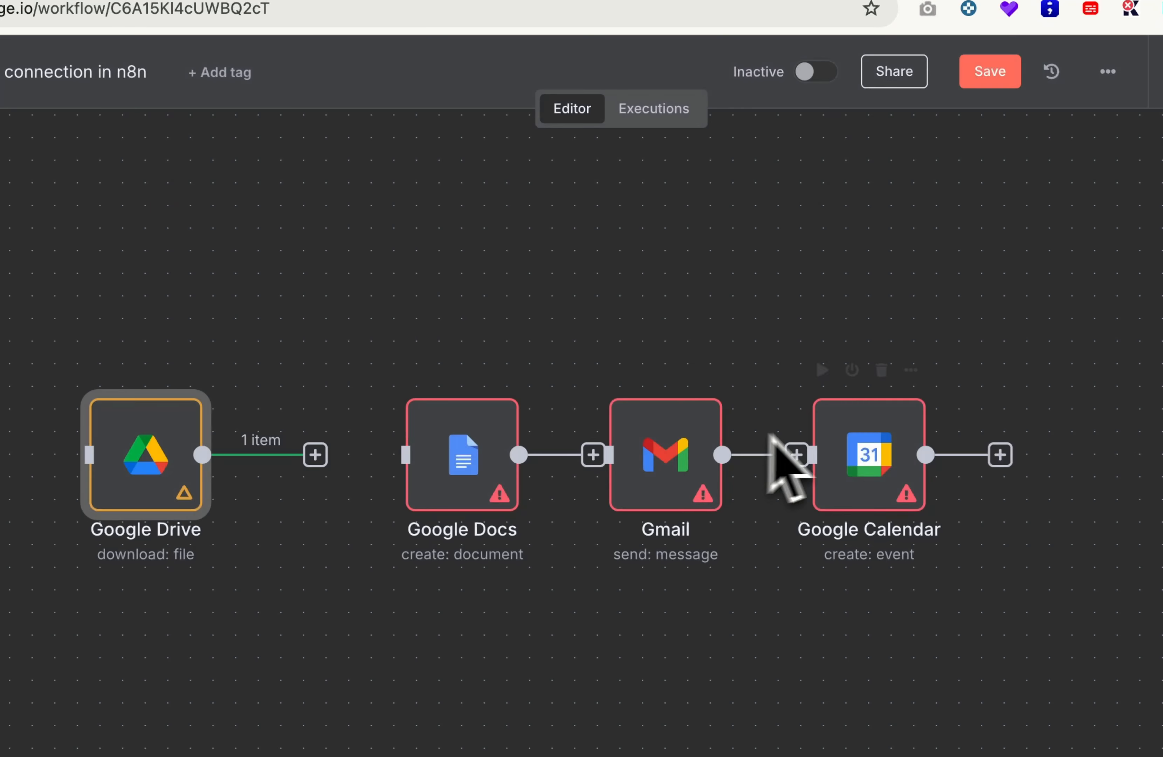
left_click(504, 370)
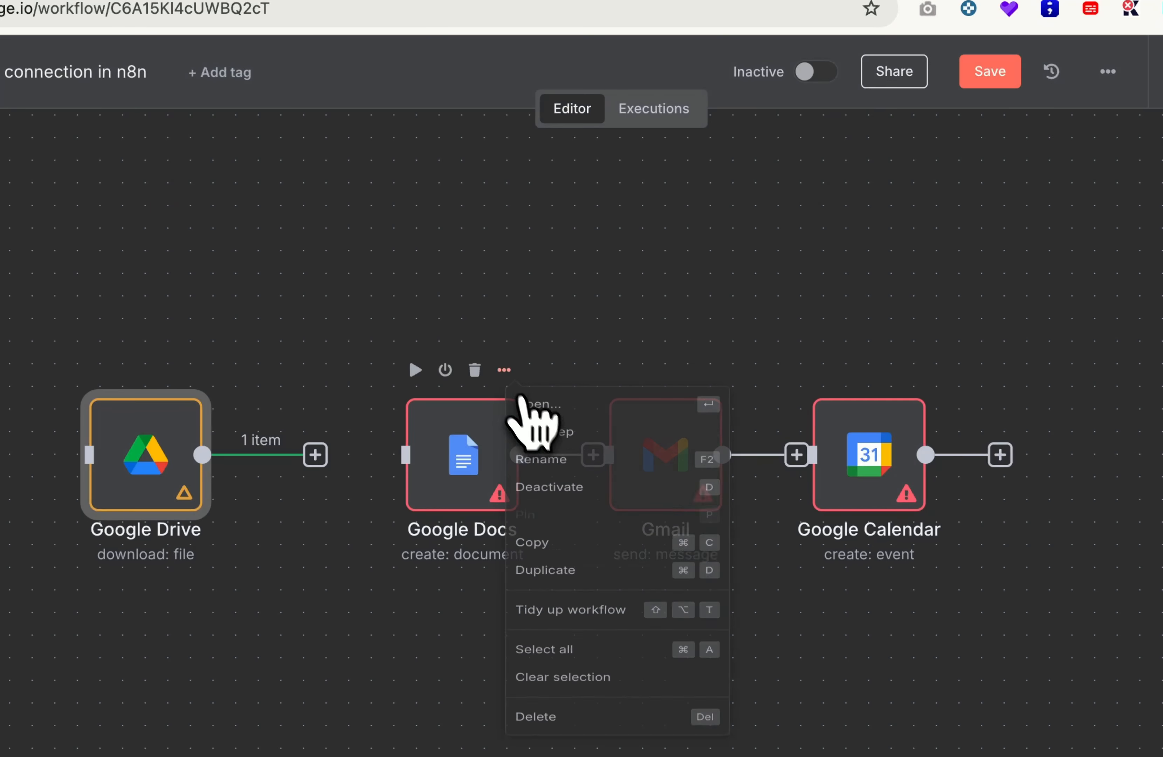
left_click(530, 413)
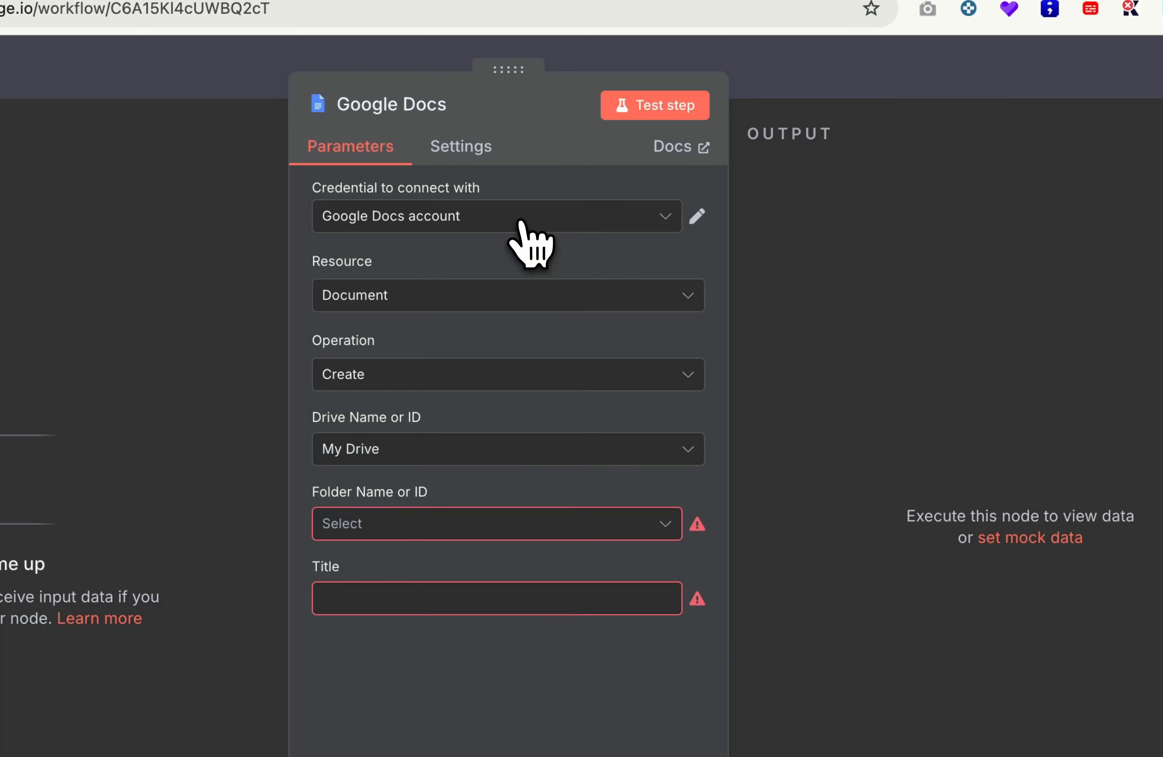
left_click(525, 216)
left_click(532, 185)
Step: Set the folder to Video Upload and the title to test, then test the step
left_click(455, 527)
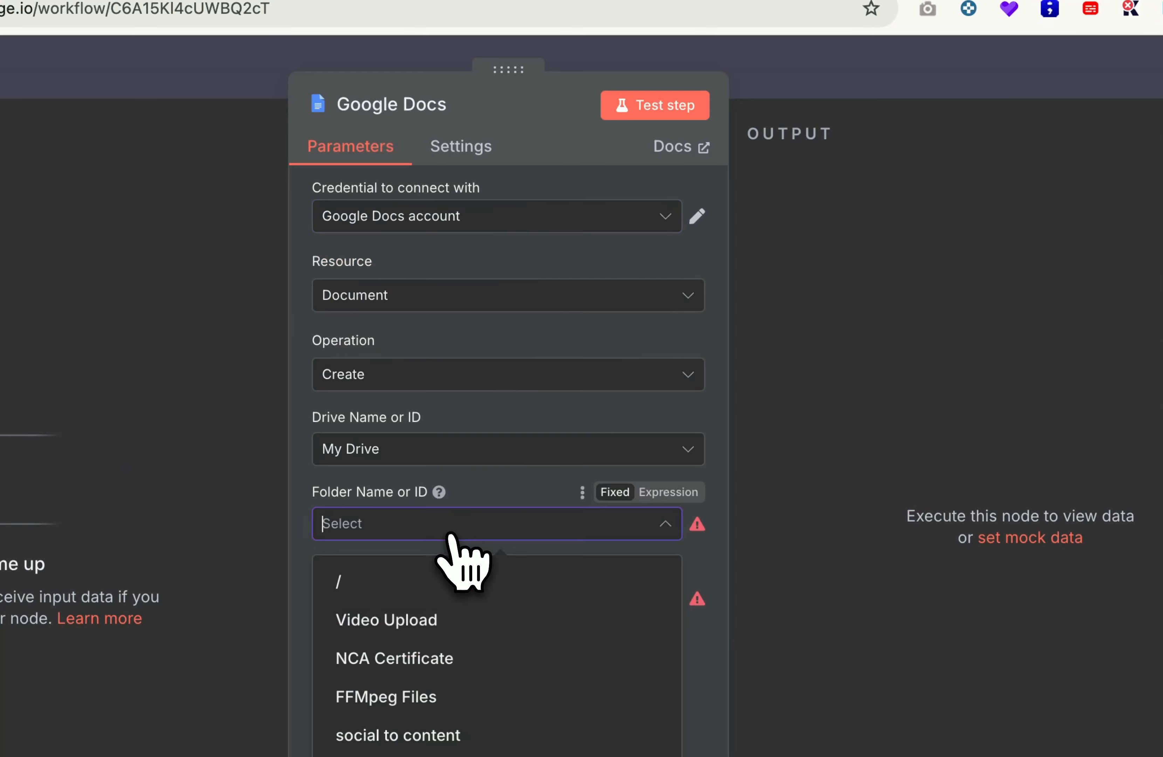
left_click(449, 603)
left_click(479, 552)
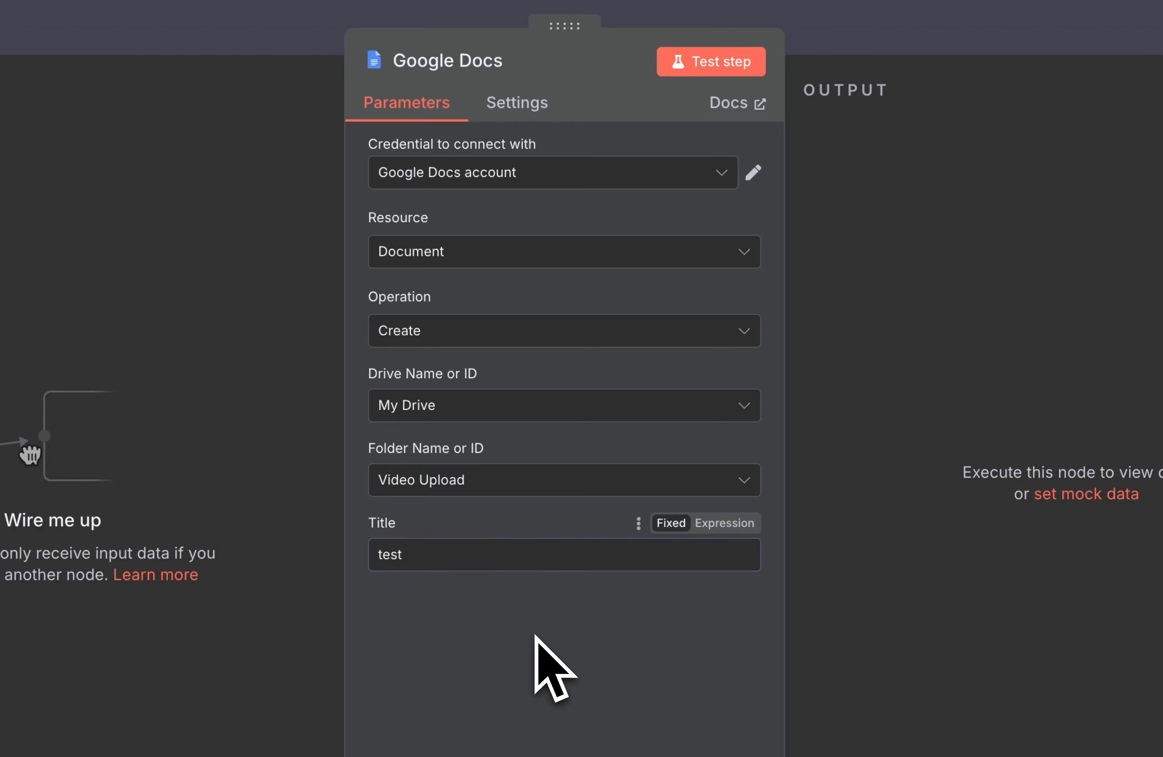
left_click(711, 62)
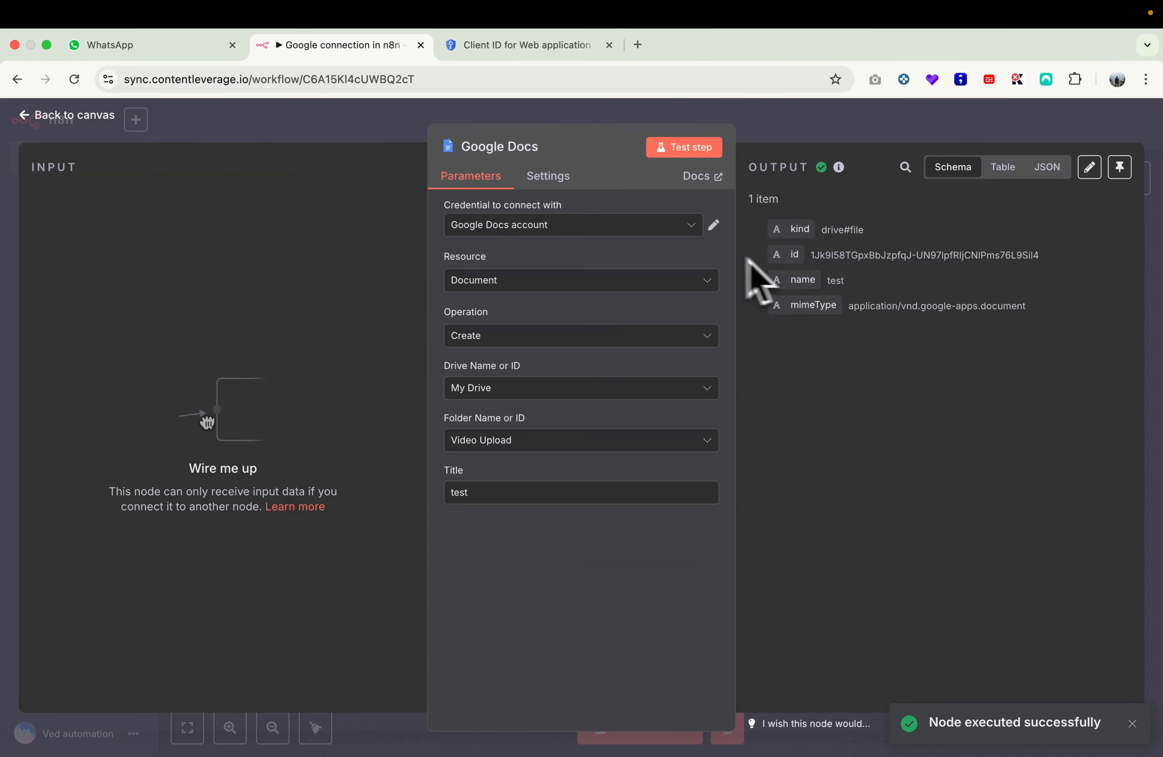
Step: Return to the canvas and rearrange the Google Docs and Gmail nodes
key("Escape")
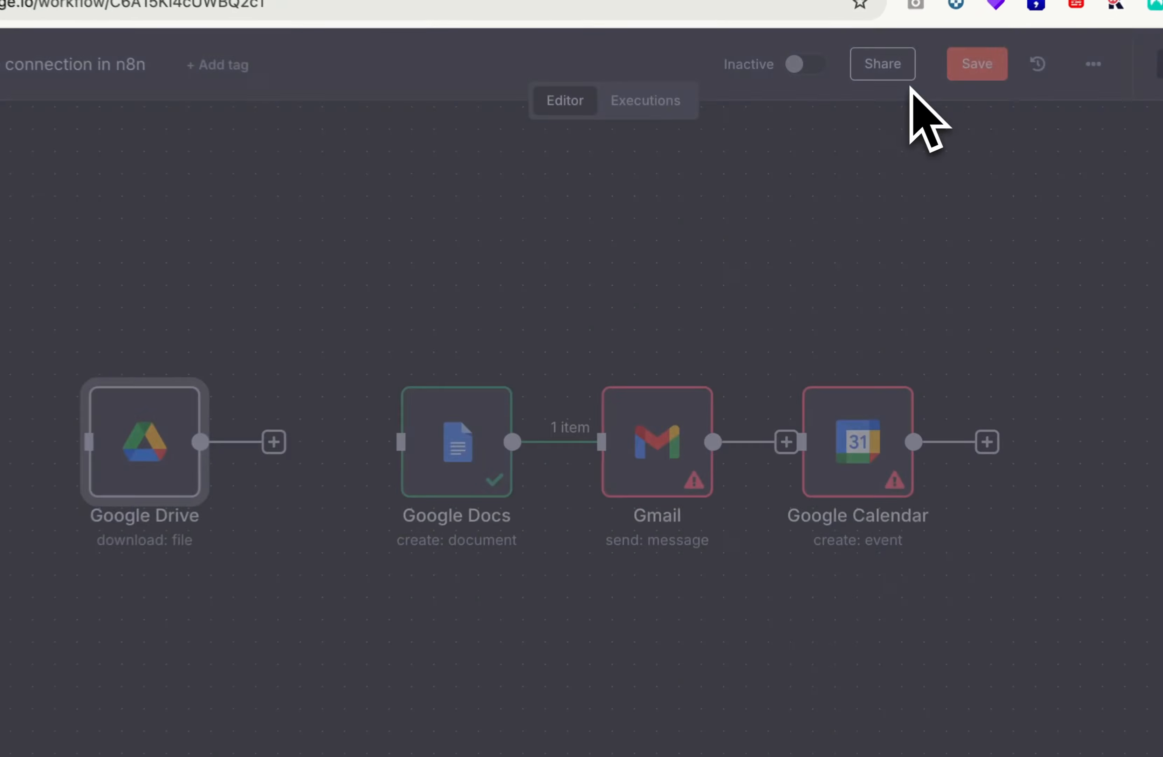
left_click_drag(553, 411, 453, 517)
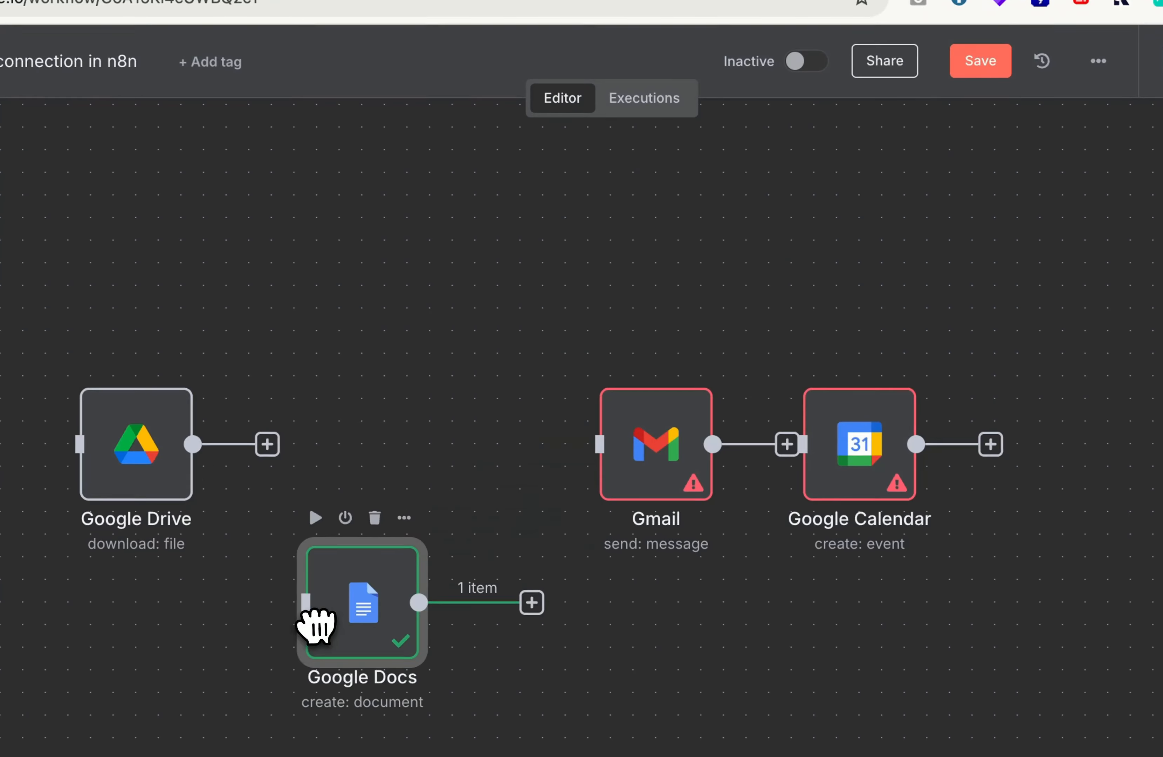
left_click_drag(315, 623, 316, 629)
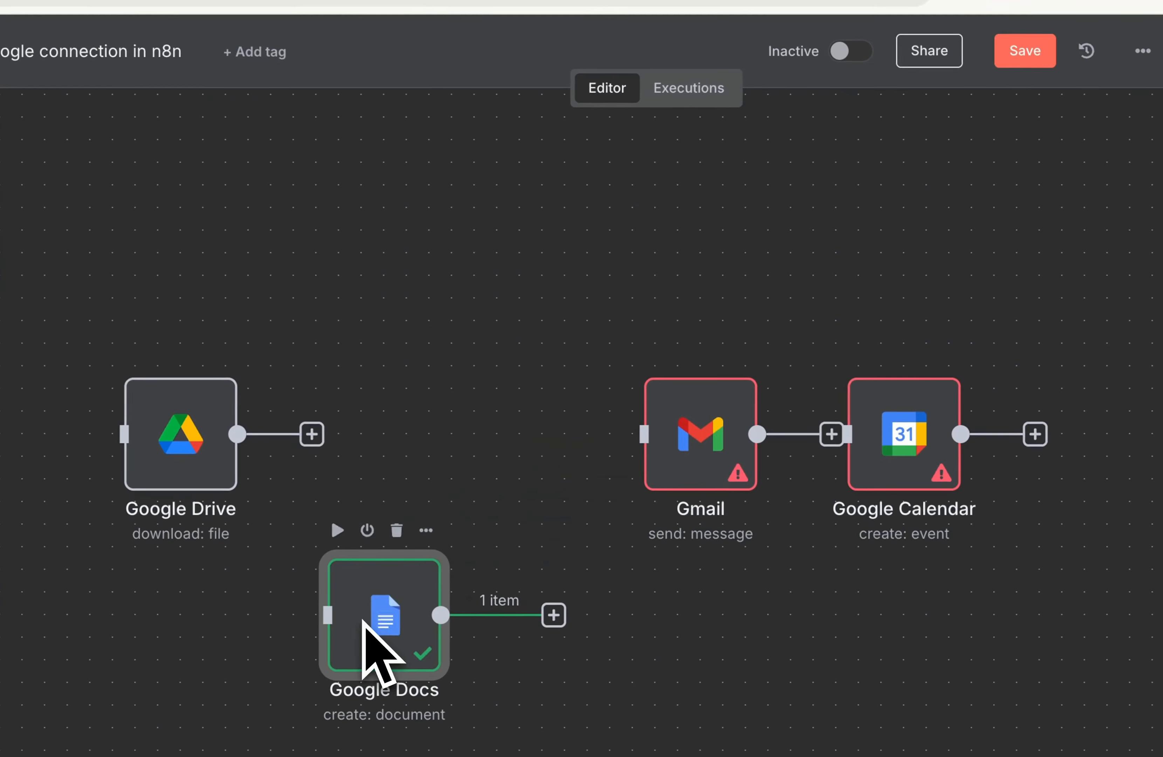
left_click_drag(655, 439, 539, 411)
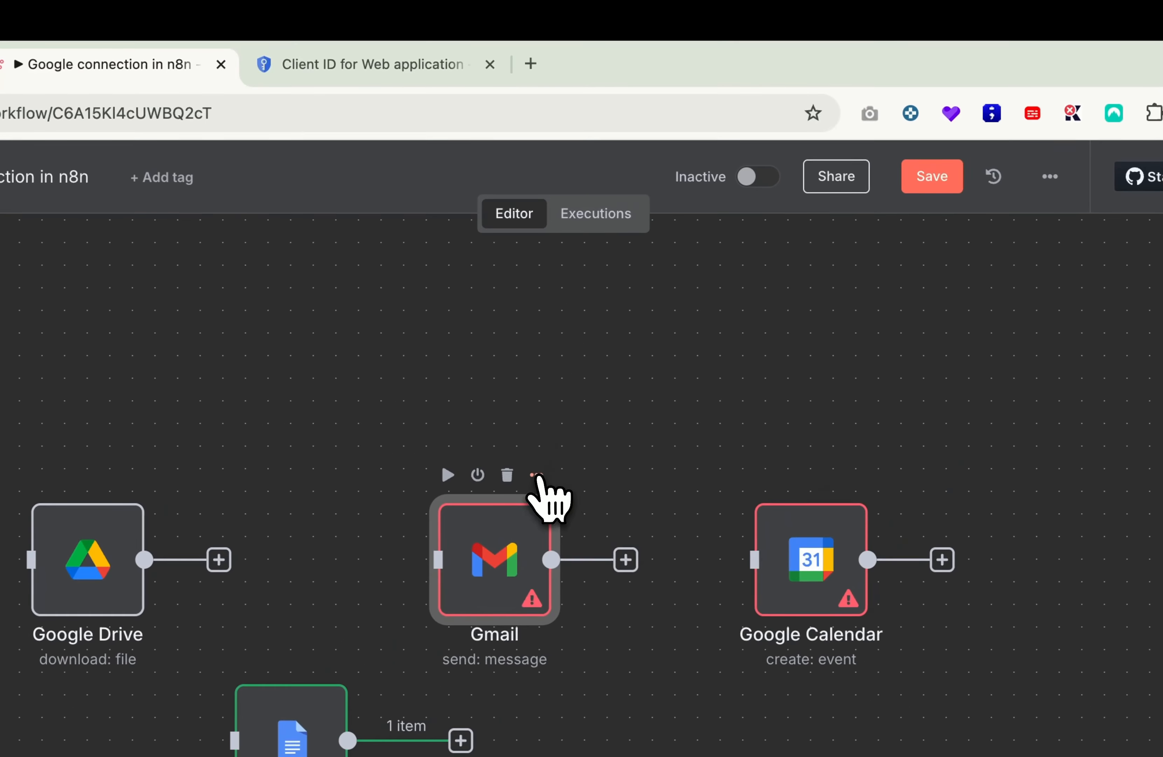
Step: Open the Gmail node and start a new Gmail credential
left_click(631, 349)
left_click(567, 506)
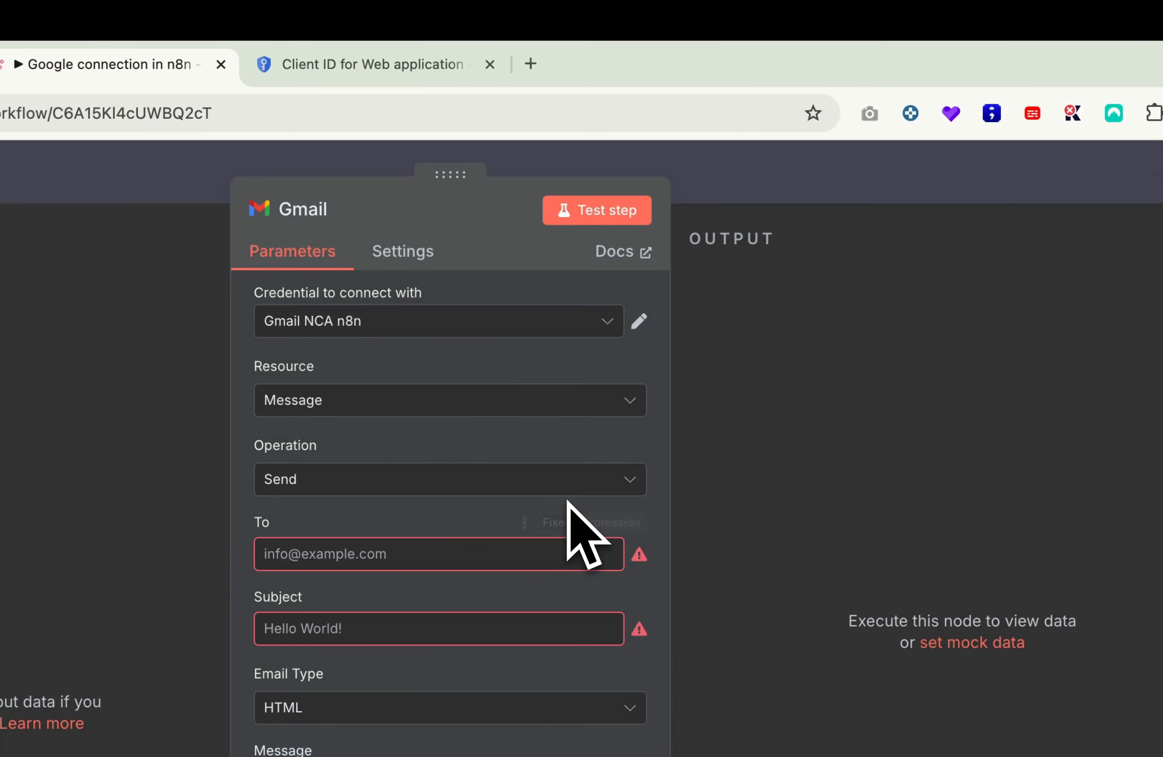
left_click(415, 324)
left_click(395, 433)
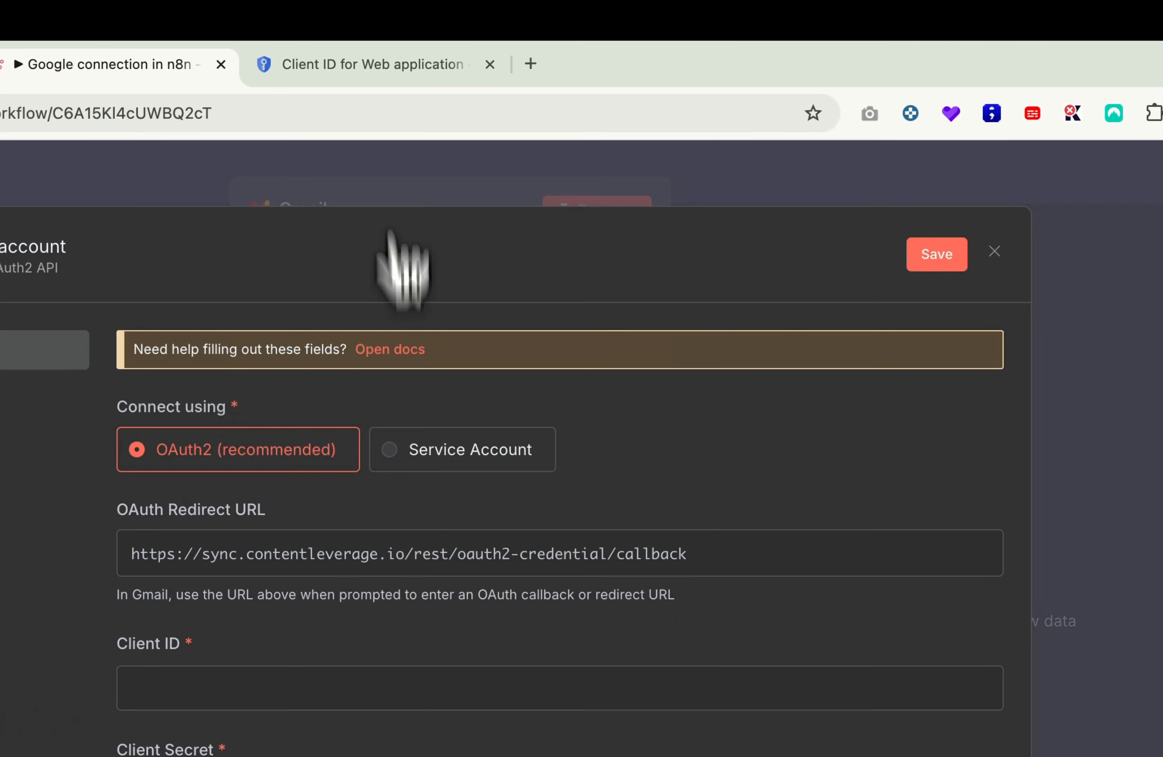
Step: Copy the Client ID from Google Cloud and paste it into the Gmail credential
left_click(383, 68)
left_click_drag(970, 433, 786, 390)
key("ctrl+c")
left_click(393, 25)
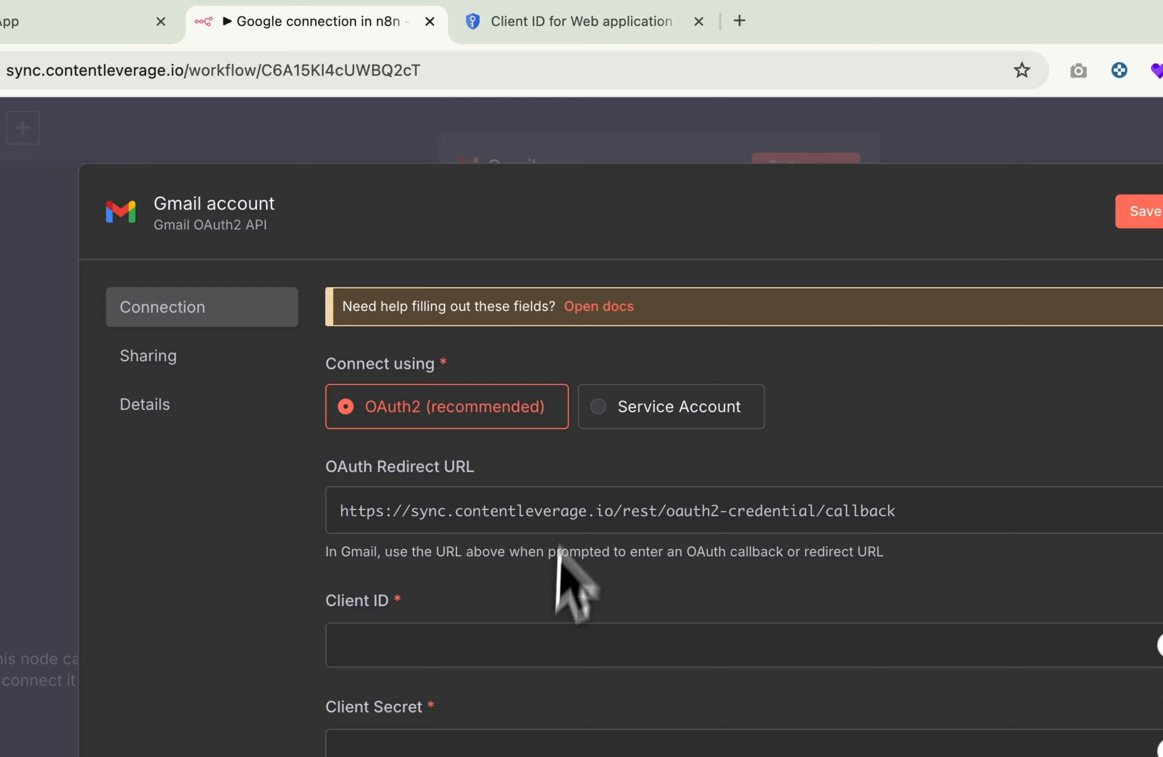
left_click(506, 592)
key("ctrl+v")
Step: Copy the client secret from Google Cloud and paste it into the Client Secret field
left_click(614, 24)
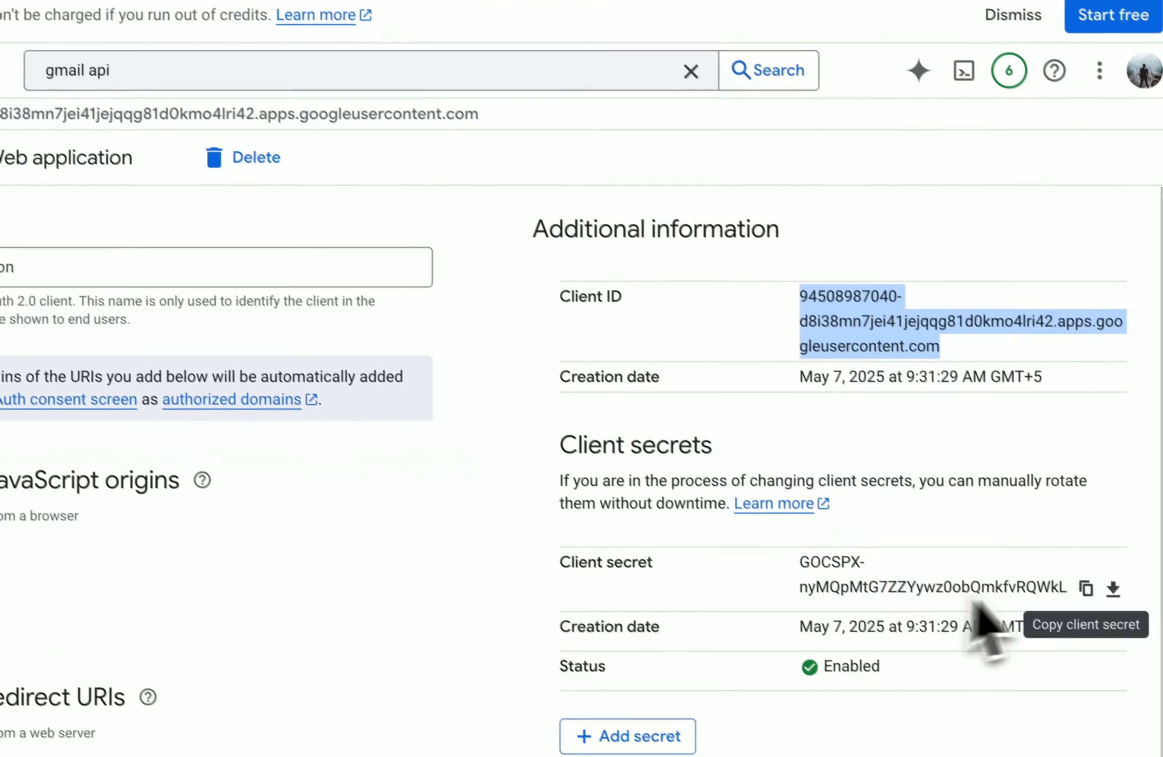
left_click(1086, 589)
left_click(211, 25)
left_click(358, 641)
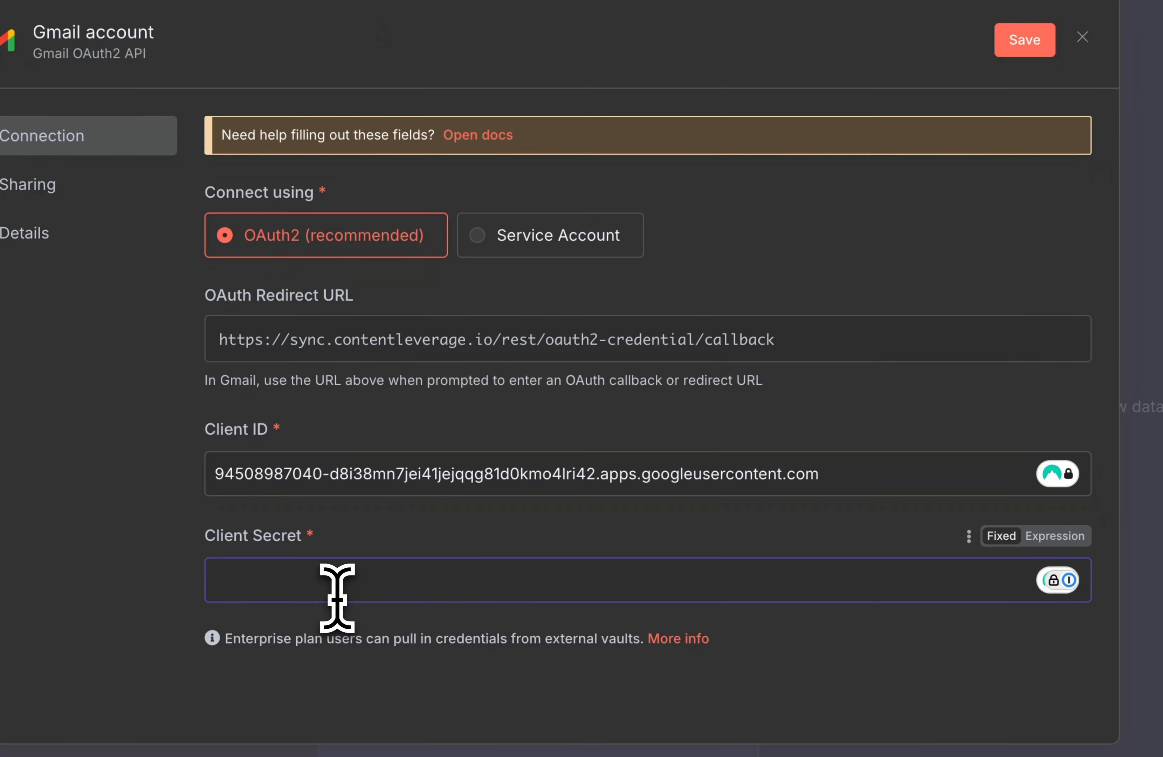
key("ctrl+v")
Step: Sign in with Google, proceed past the unverified-app warning, and grant every requested Gmail permission
left_click(344, 700)
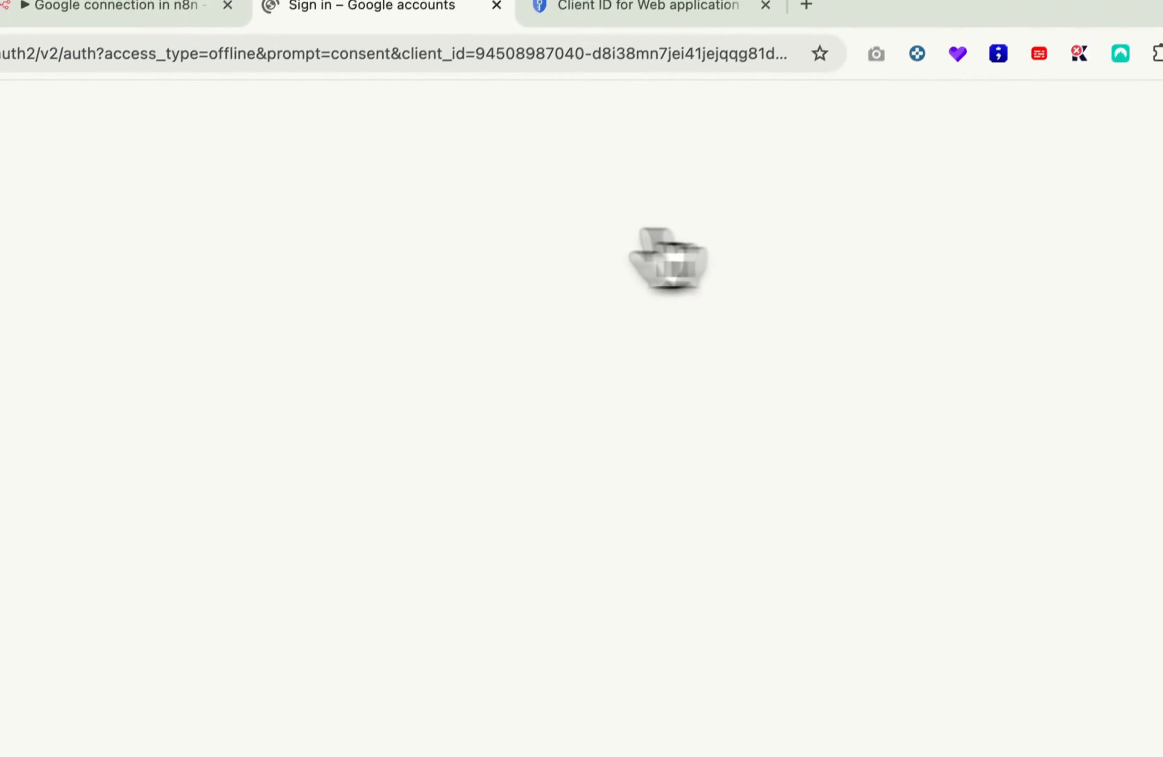
left_click(557, 295)
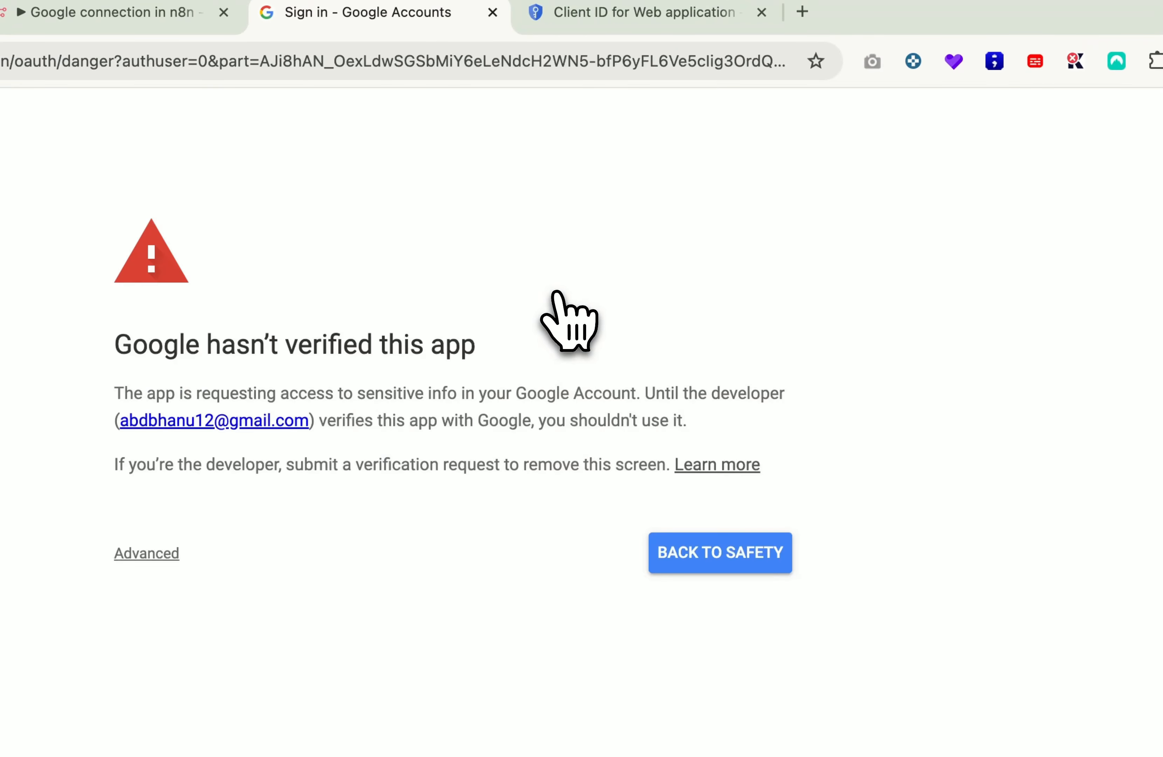
left_click(142, 546)
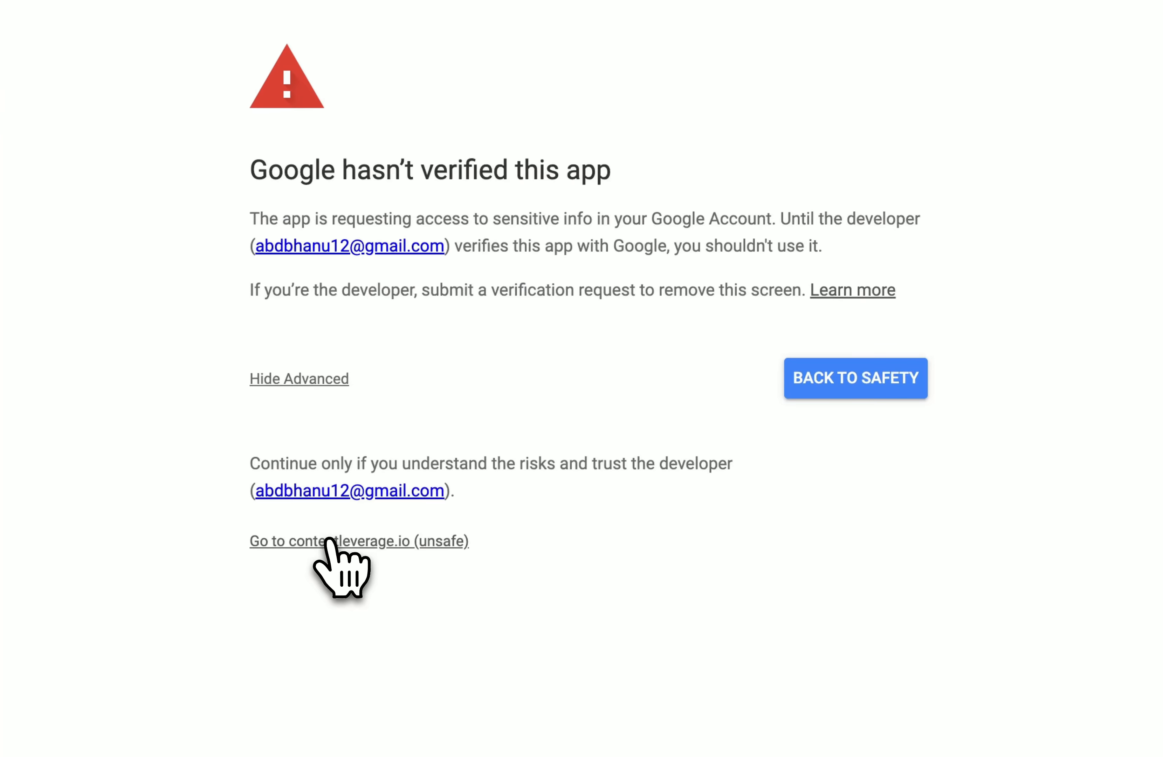
left_click(328, 541)
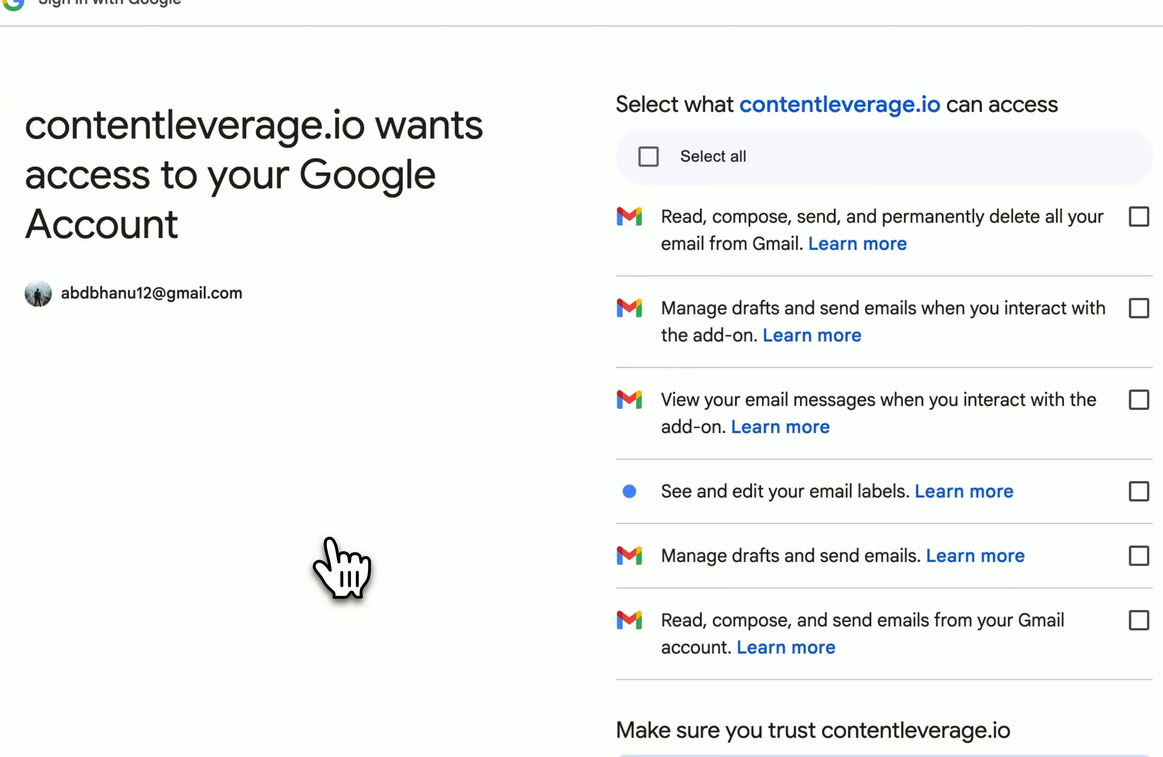
left_click(649, 156)
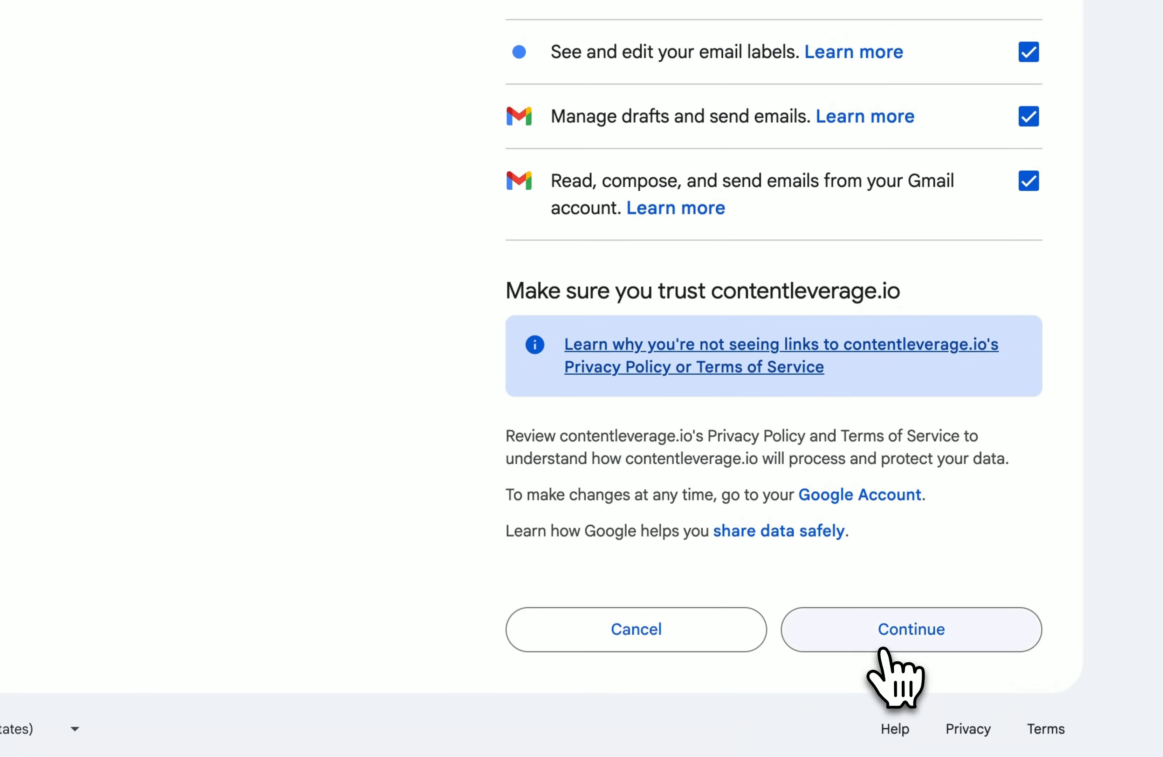
left_click(883, 649)
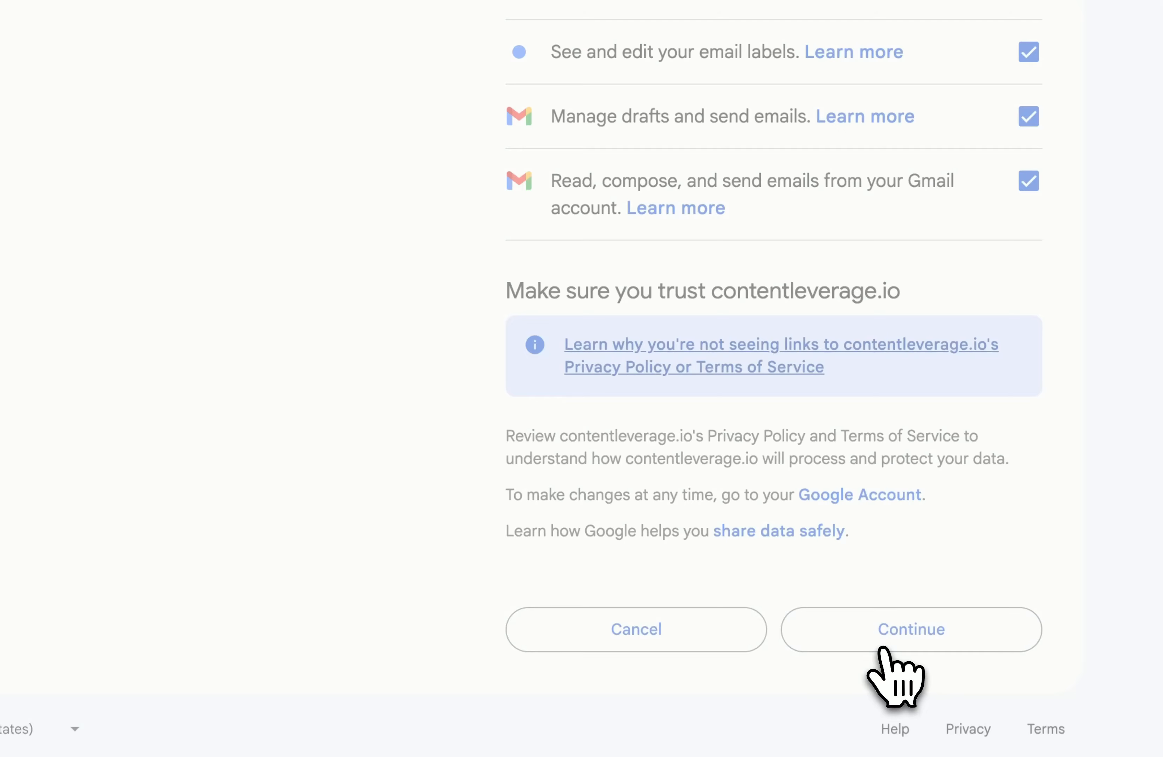
Step: Back in n8n, dismiss the password-save prompt and close the connected Gmail credential form
left_click(299, 69)
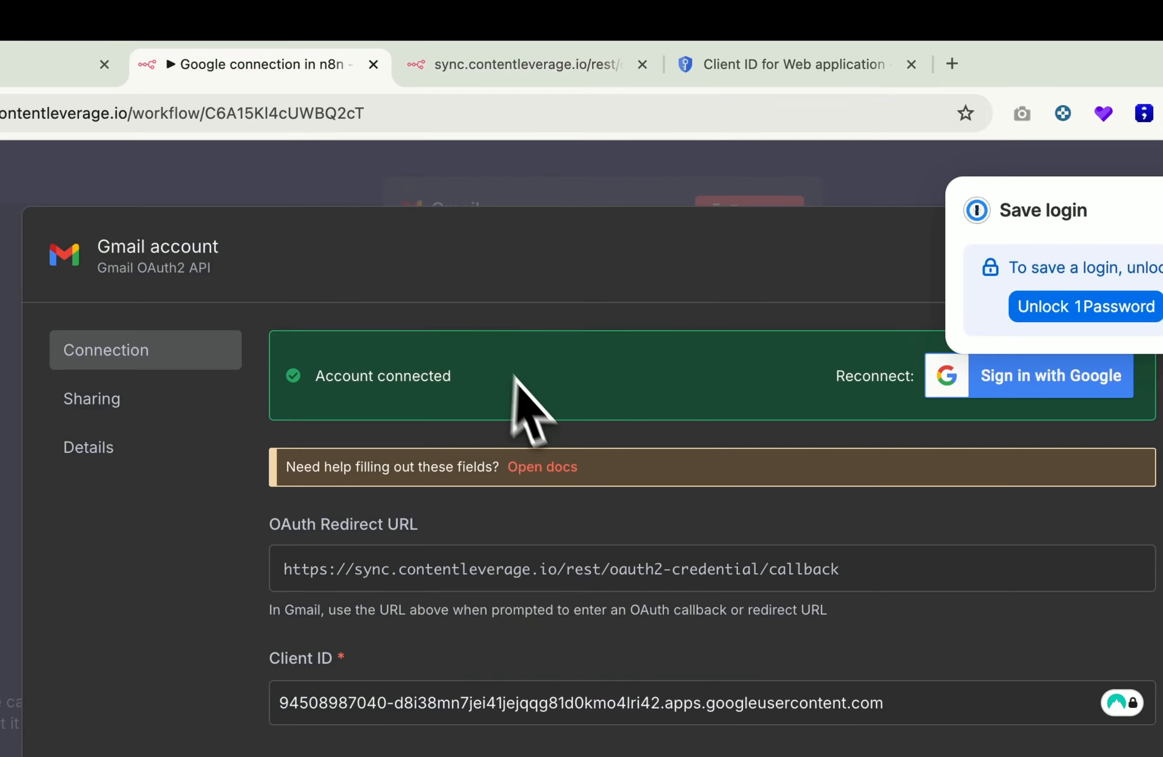
left_click(1096, 184)
scroll(506, 620, "down", 2)
scroll(506, 620, "up", 2)
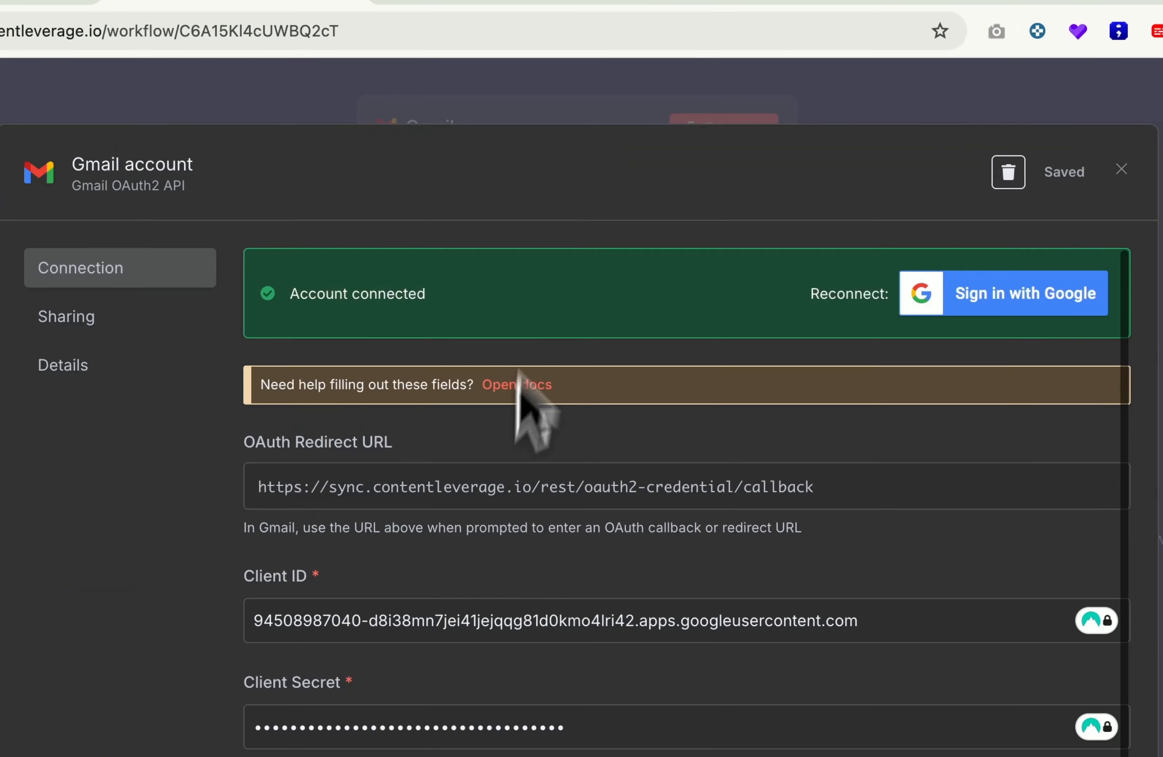
left_click(527, 115)
left_click(524, 477)
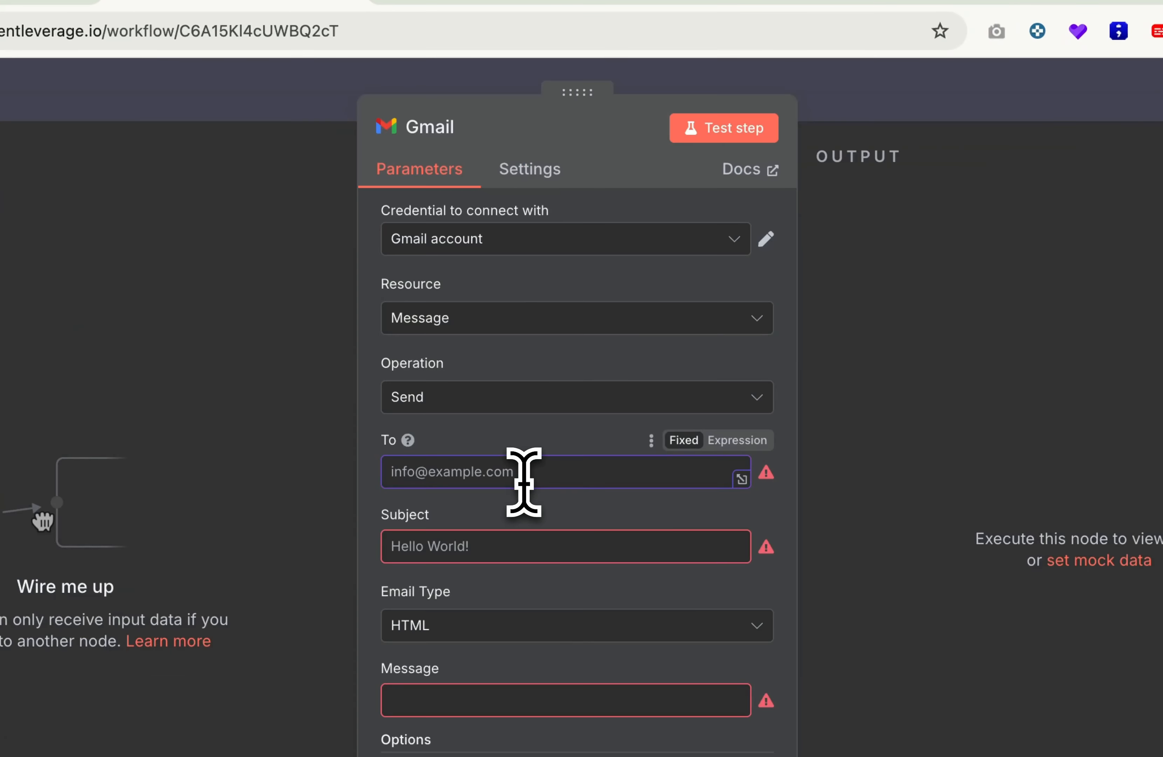
Step: Enter the recipient's email address, subject test and message test in the Gmail node
key("BackSpace")
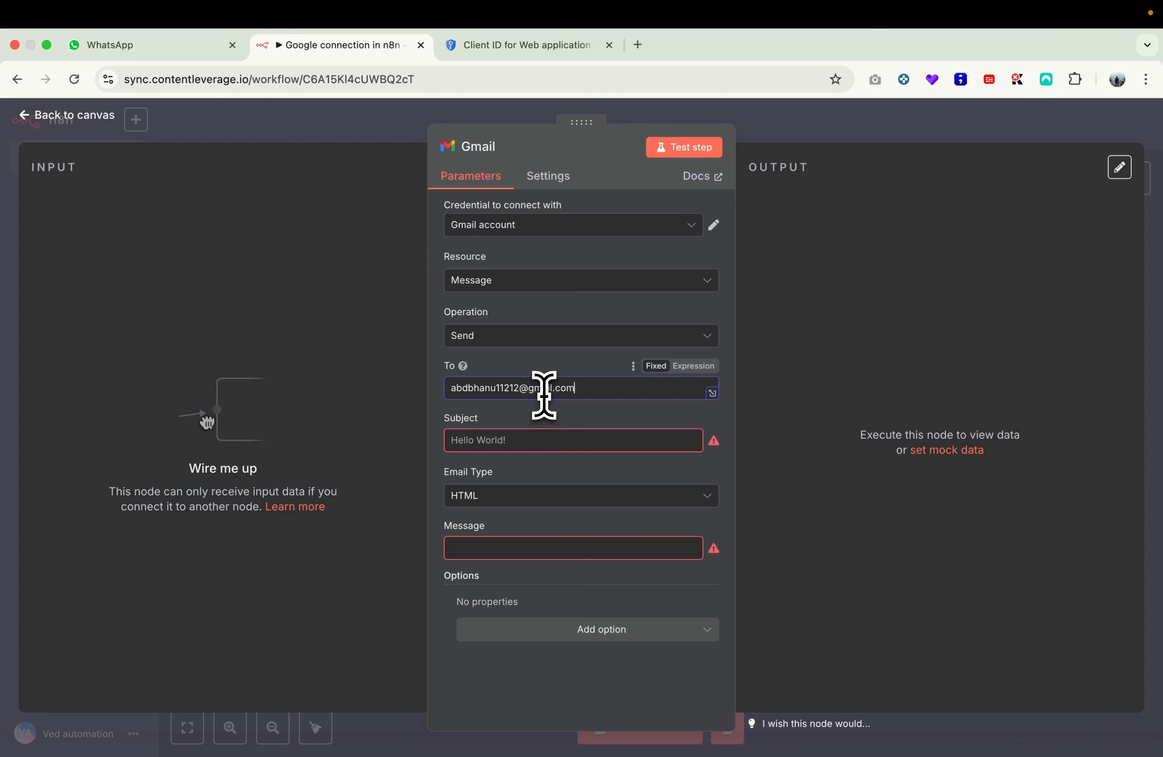
left_click(541, 441)
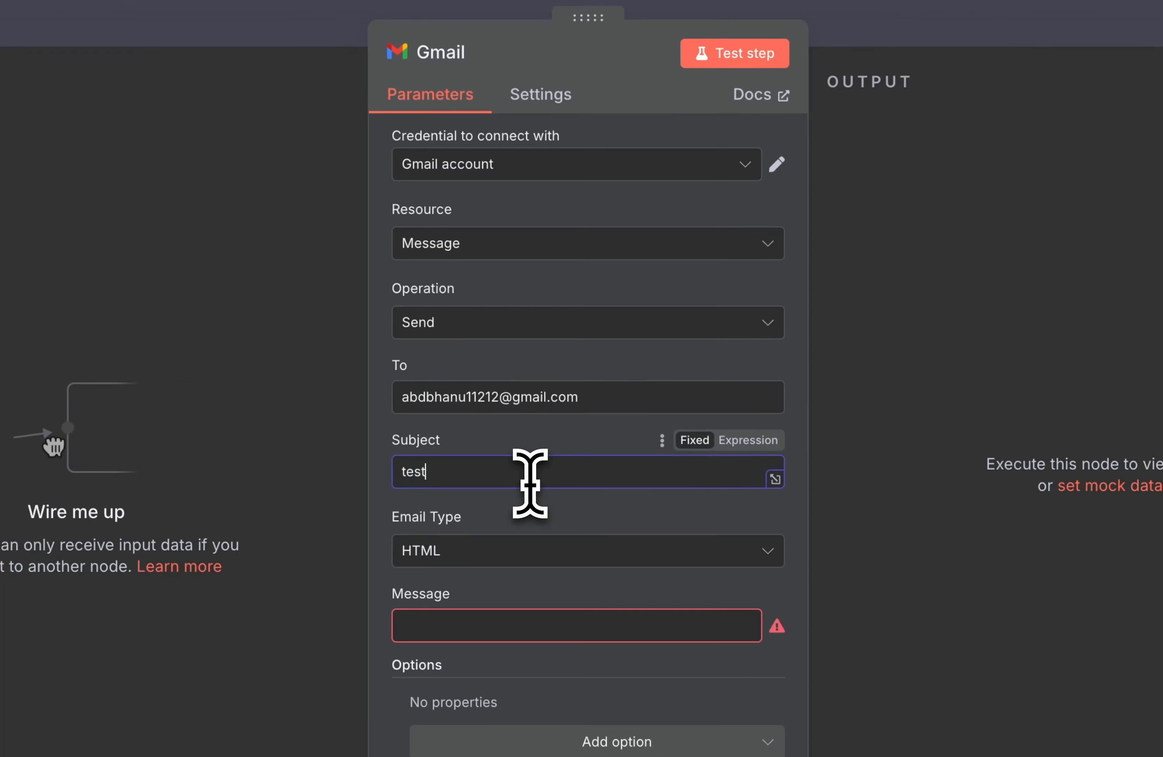
left_click(469, 625)
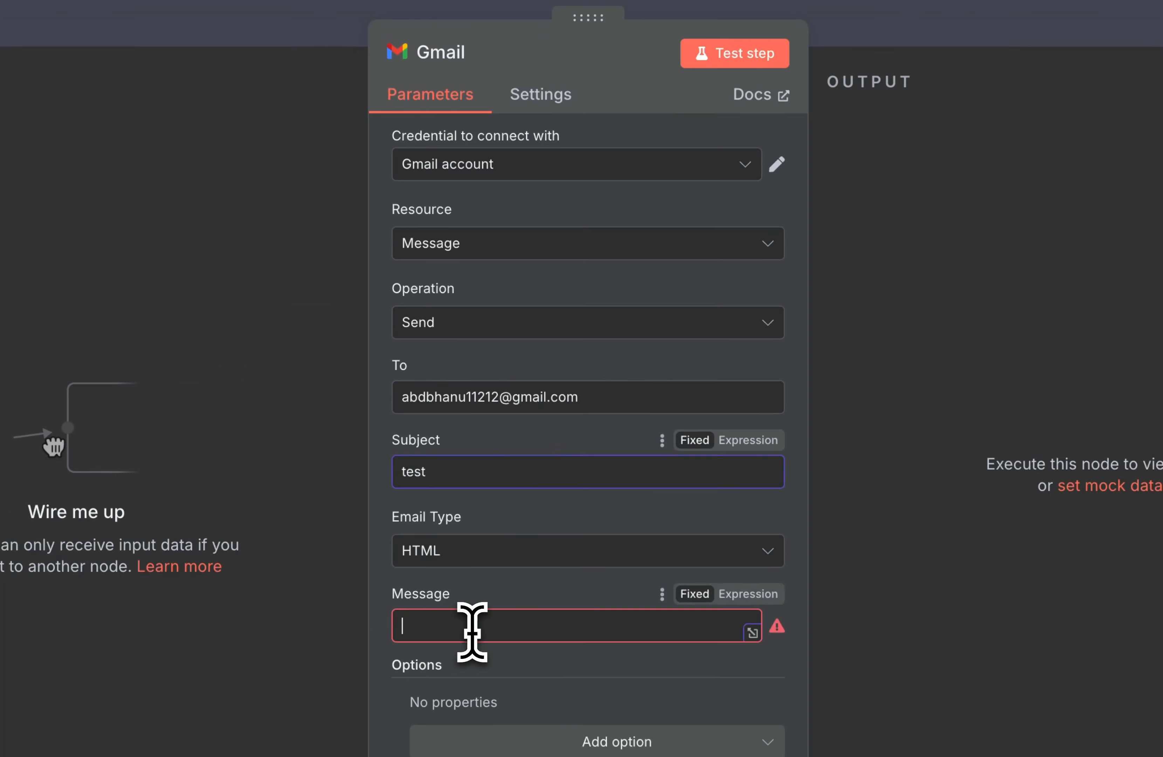
type("test")
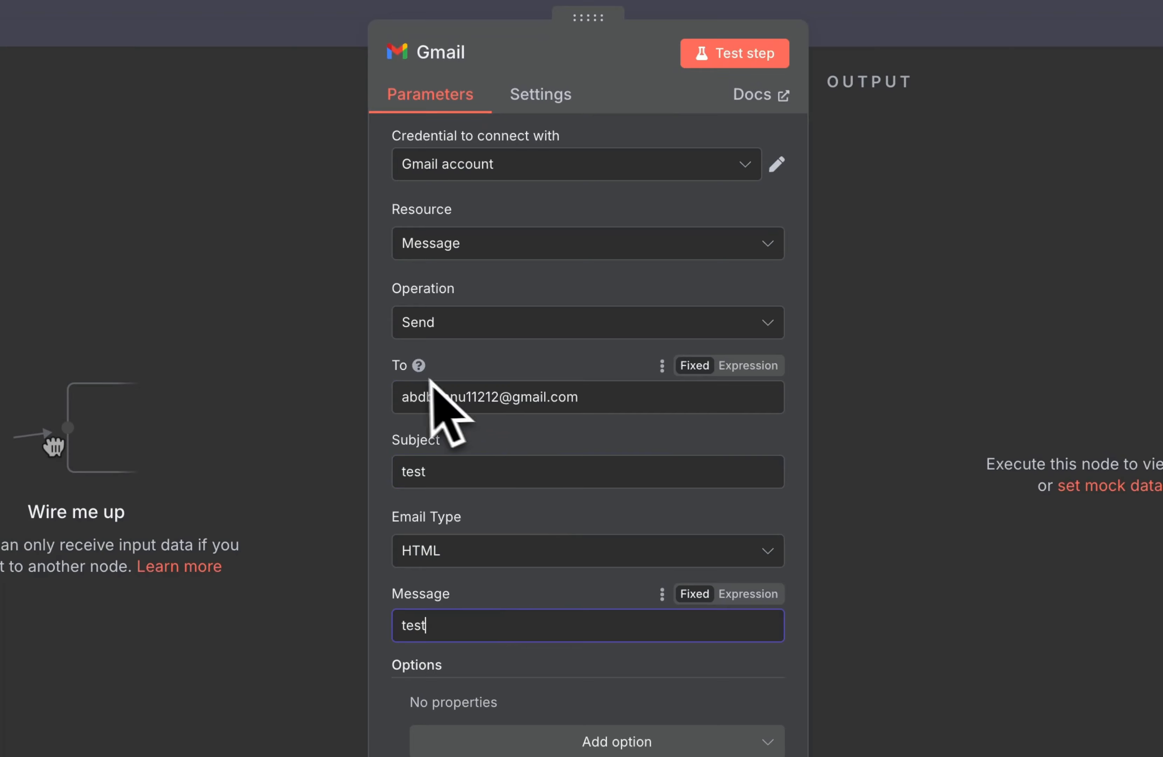
Step: Test the Gmail step, which sends successfully, and return to the canvas
left_click(734, 53)
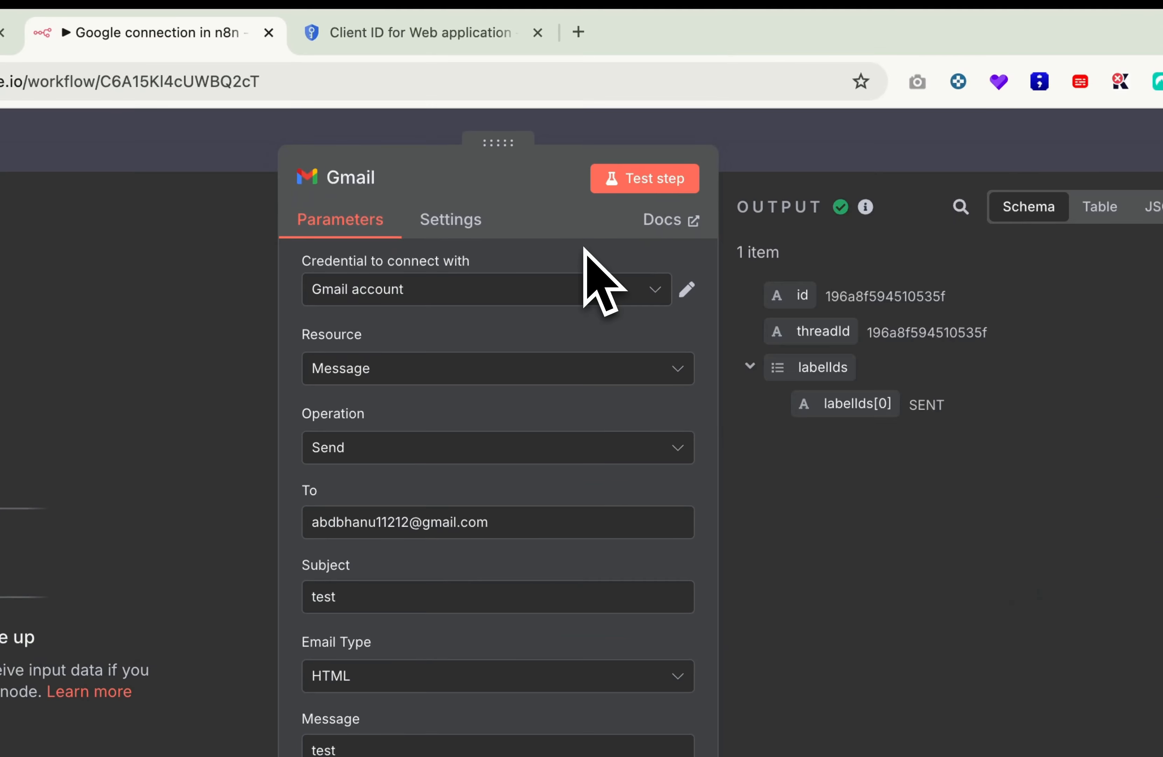
left_click(831, 165)
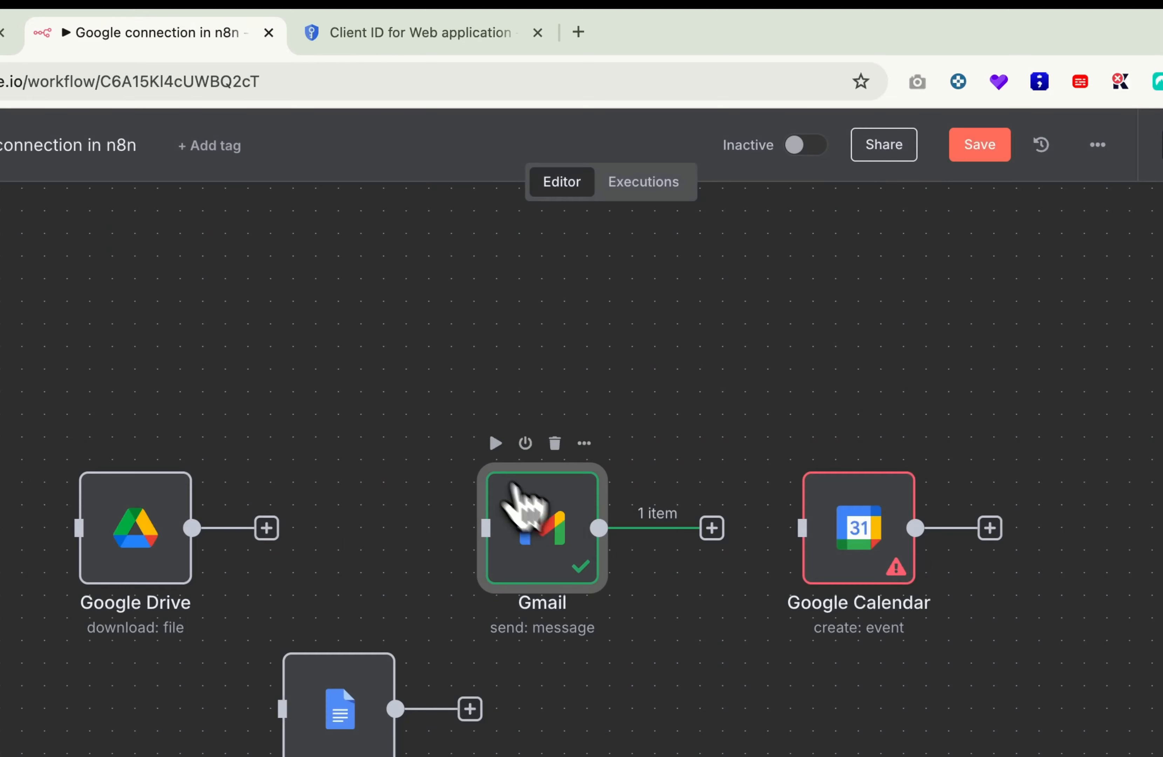
scroll(542, 506, "right", 3)
scroll(542, 506, "down", 2)
Step: Open the Google Calendar node and start a new Google Calendar credential
left_click(817, 418)
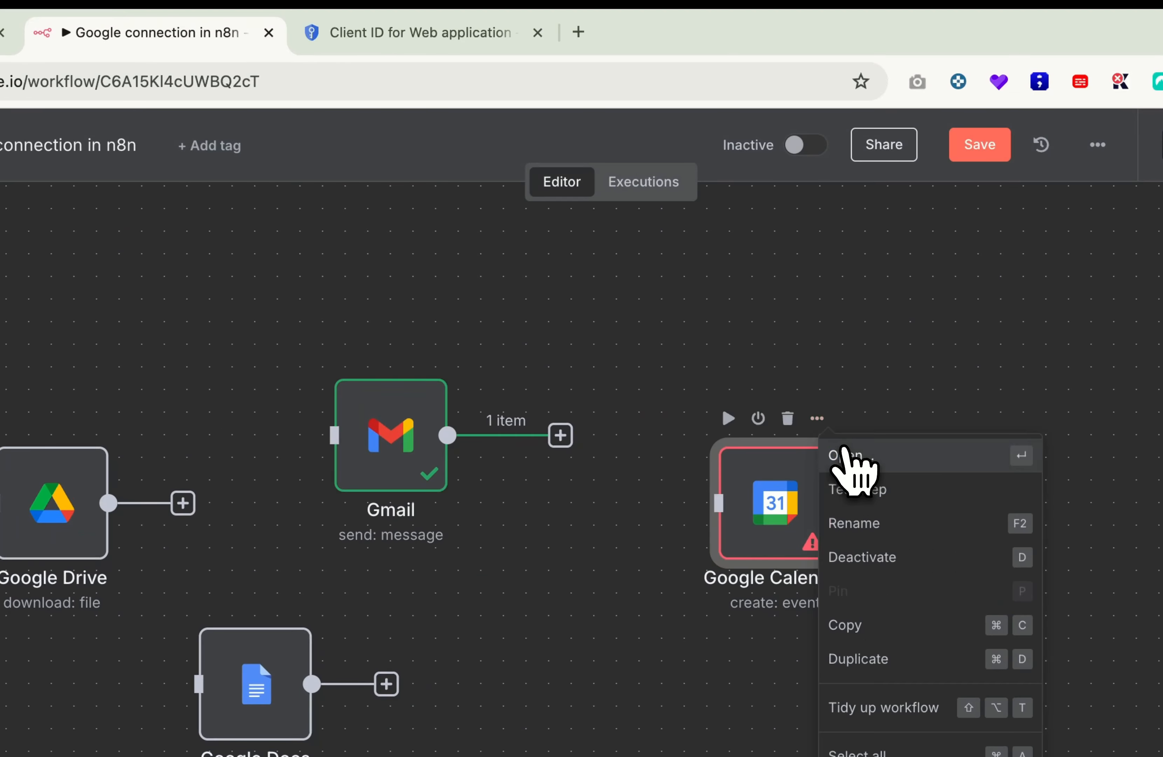
left_click(847, 456)
left_click(442, 288)
left_click(436, 344)
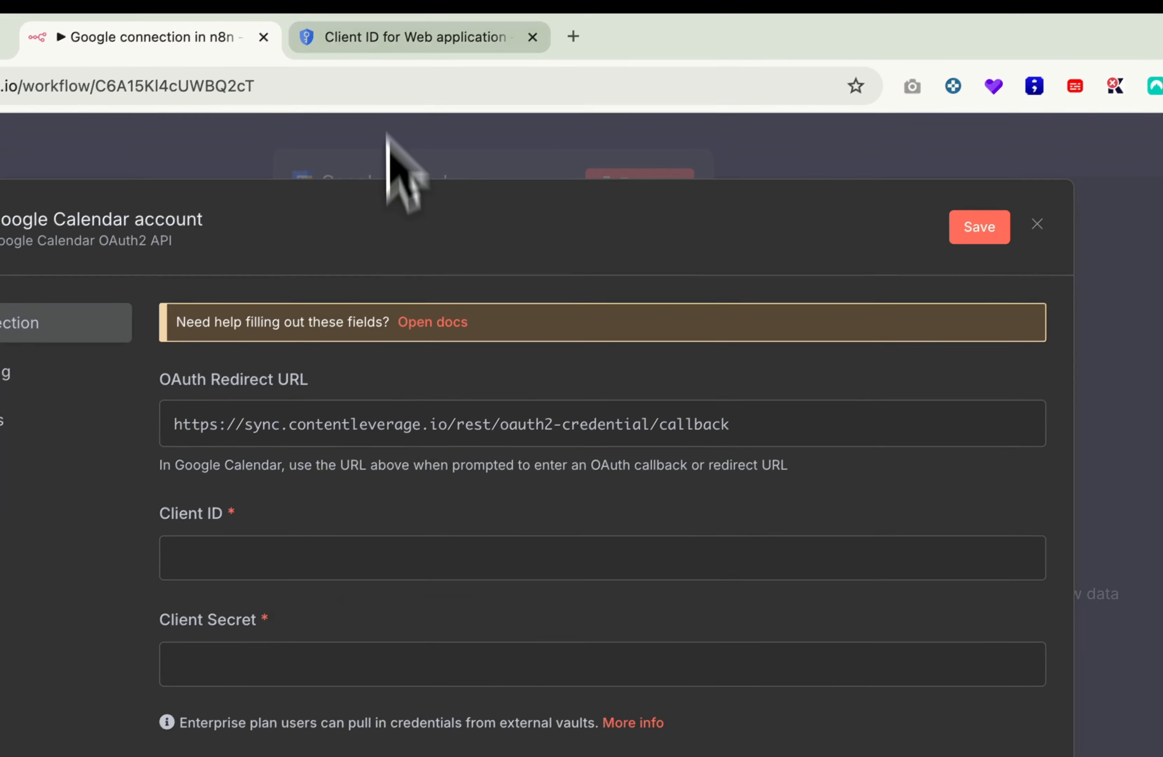
Step: Copy the Client ID from Google Cloud and paste it into the Calendar credential
left_click(410, 36)
triple_click(836, 391)
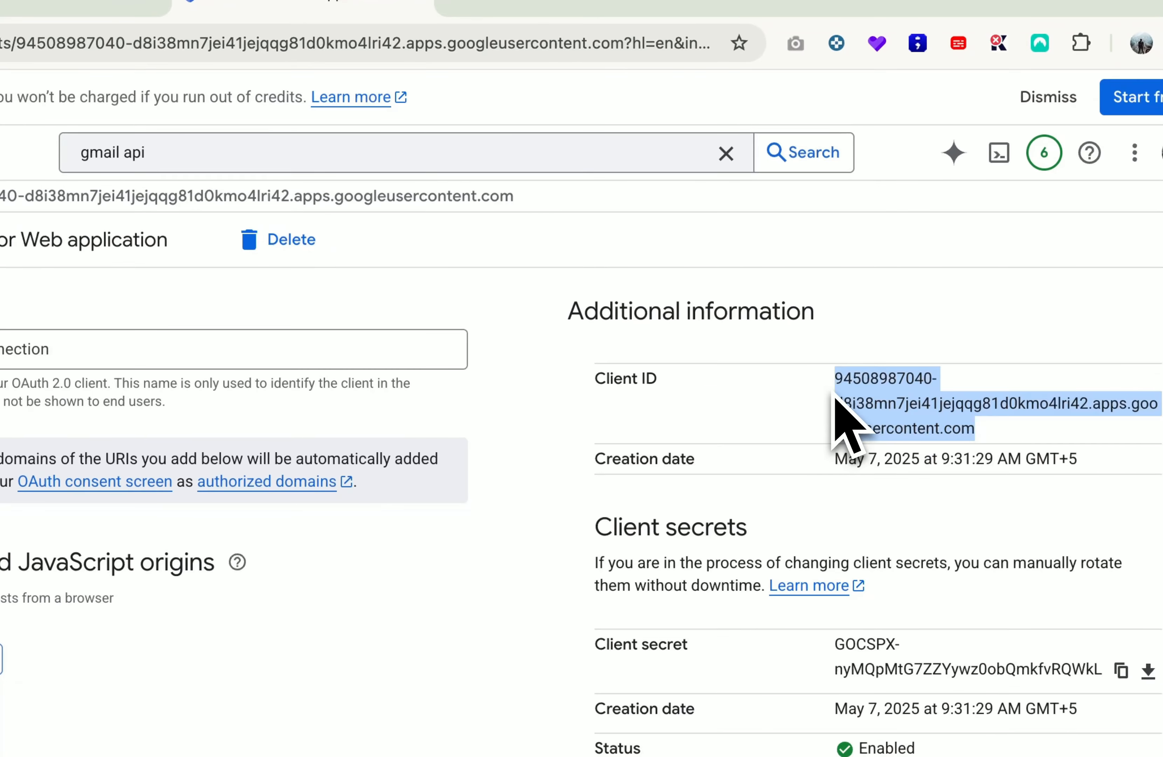
key("super+c")
left_click(339, 42)
left_click(562, 536)
key("super+v")
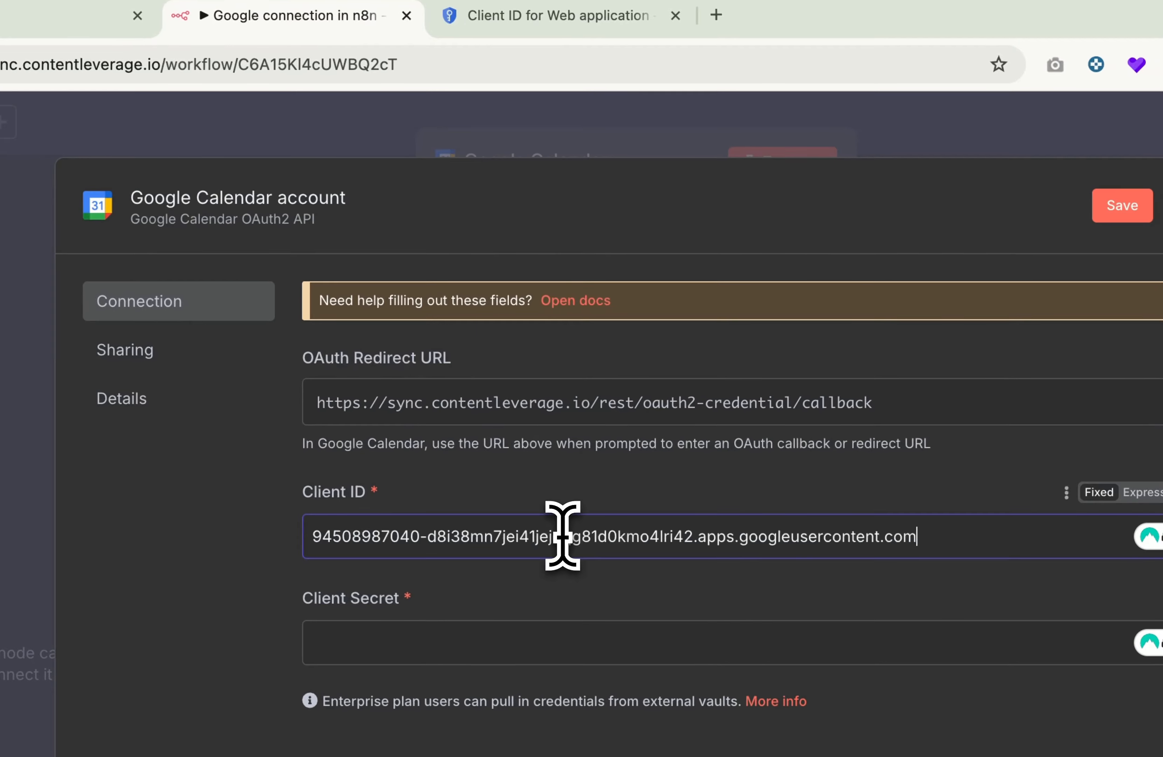
Step: Paste the client secret into the Client Secret field and start Sign in with Google
left_click(545, 15)
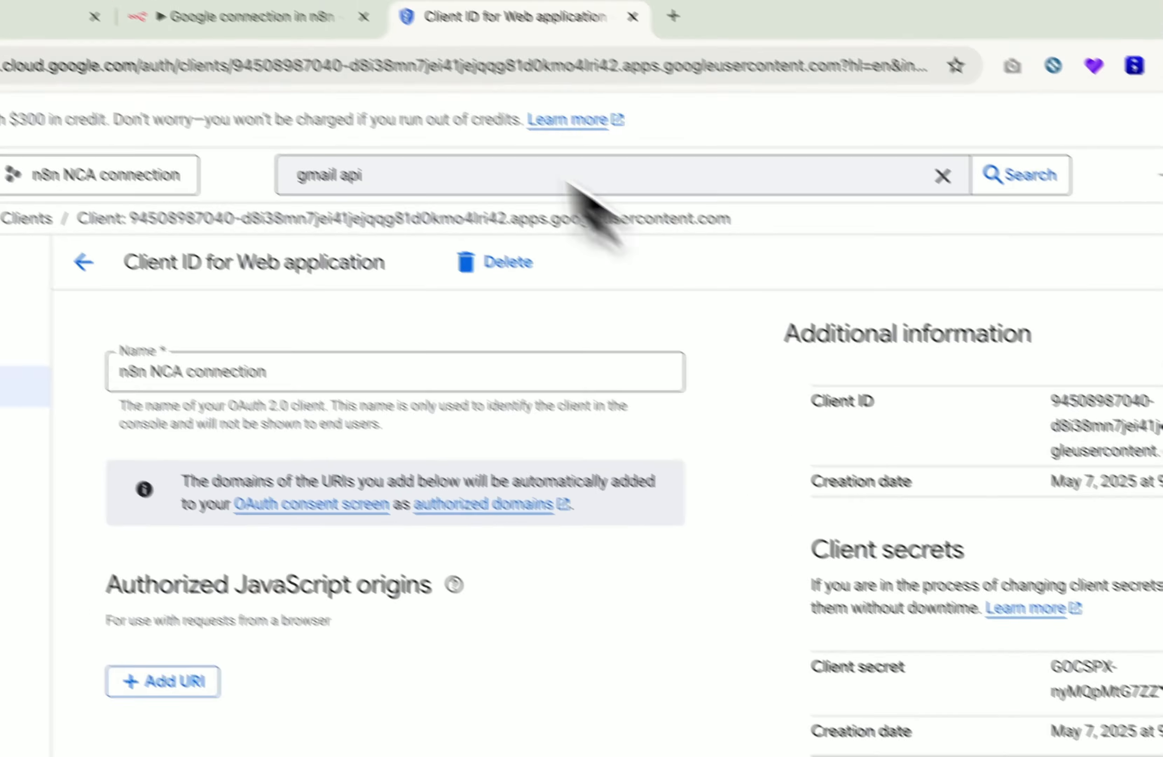
left_click(314, 22)
left_click(527, 507)
key("super+v")
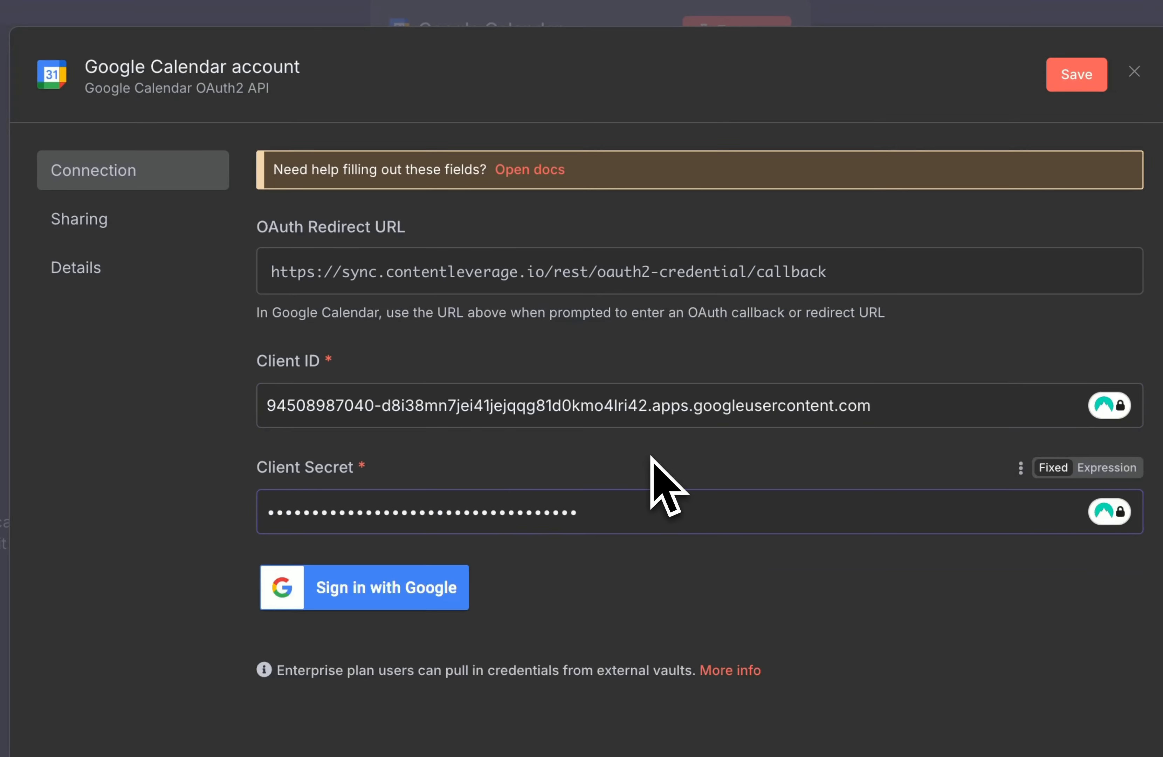
left_click(388, 587)
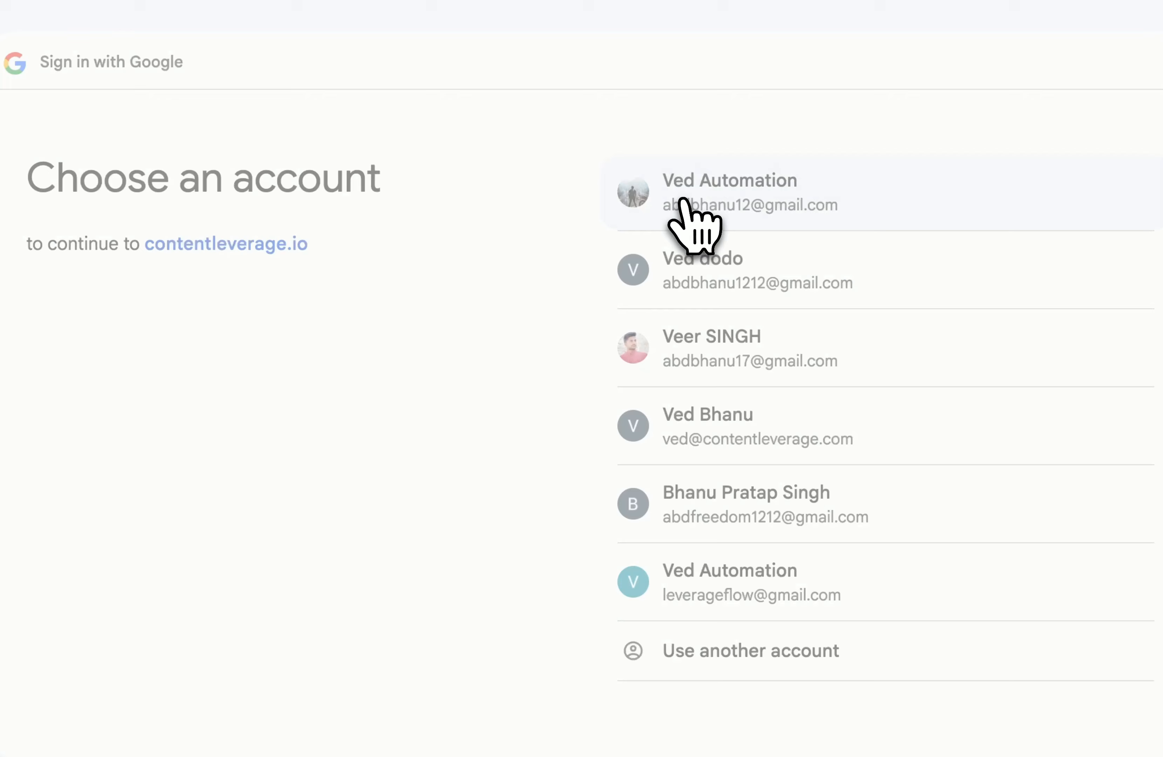
Step: Sign in with the Google account, bypass the unverified-app warning, and grant contentleverage.io all Calendar permissions
left_click(683, 199)
left_click(308, 423)
left_click(404, 583)
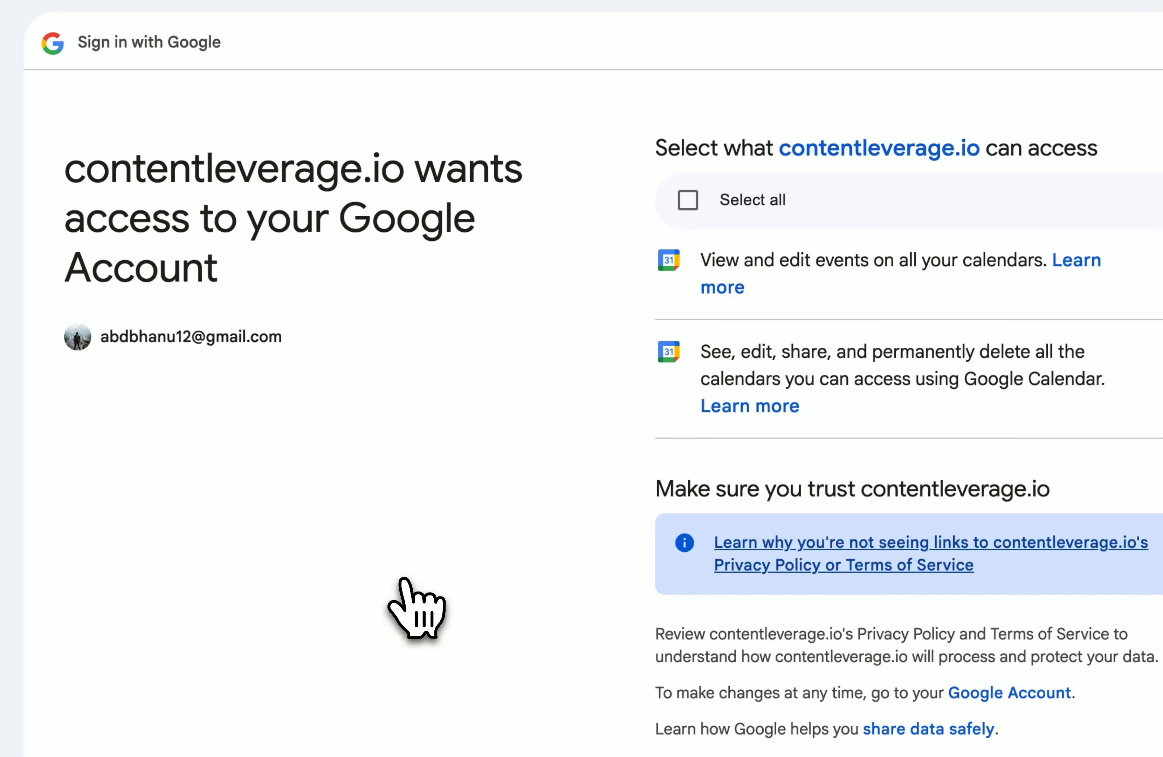
left_click(685, 216)
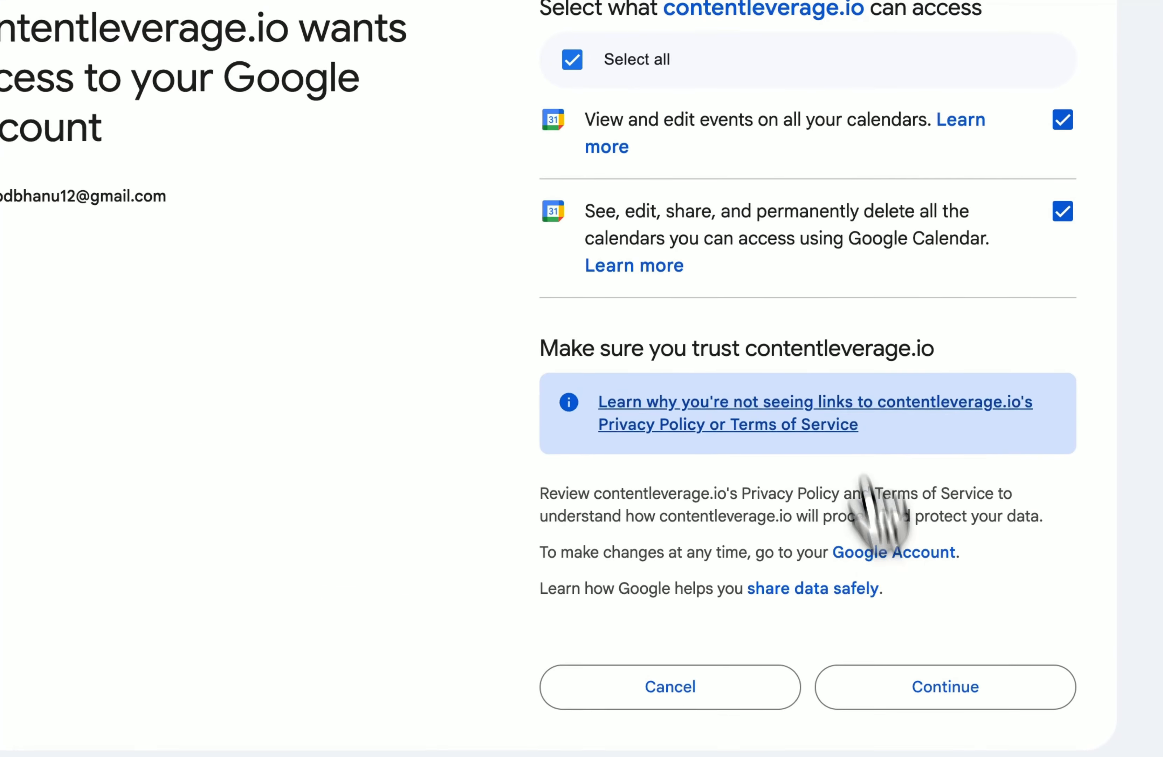
left_click(911, 677)
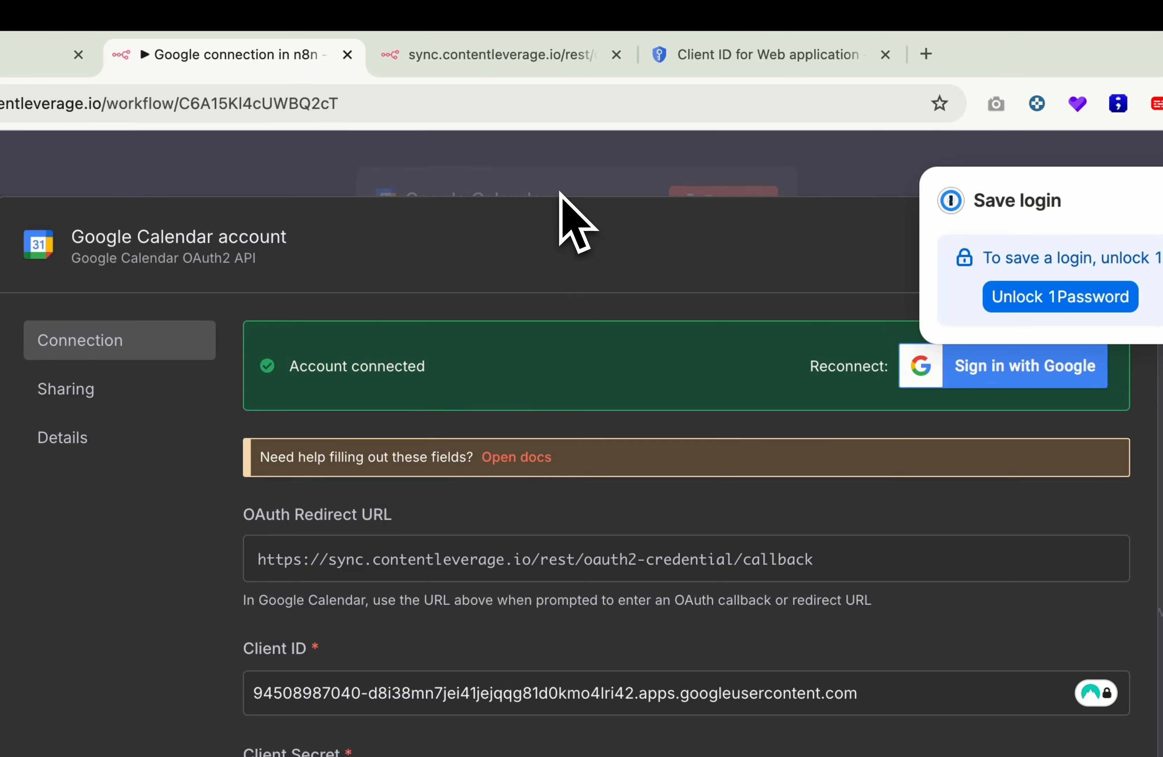
left_click(560, 193)
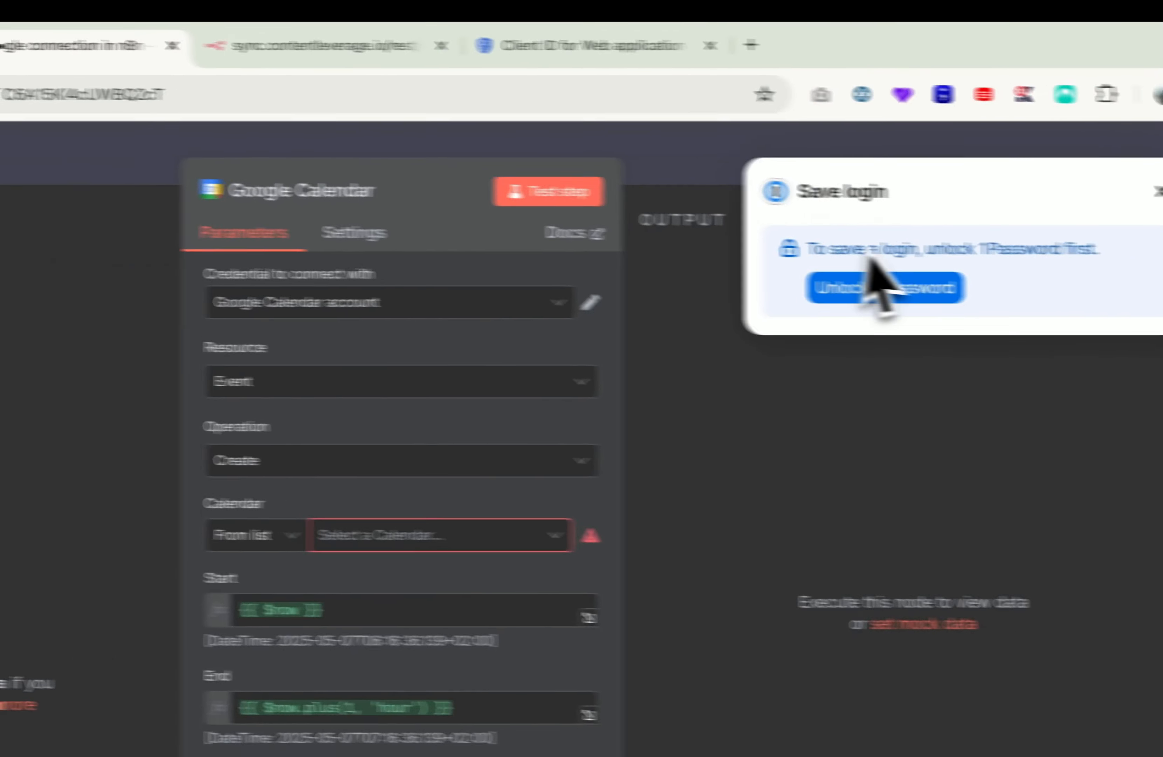
Step: Point the Google Calendar node at the account's own calendar
left_click(1111, 189)
left_click(482, 452)
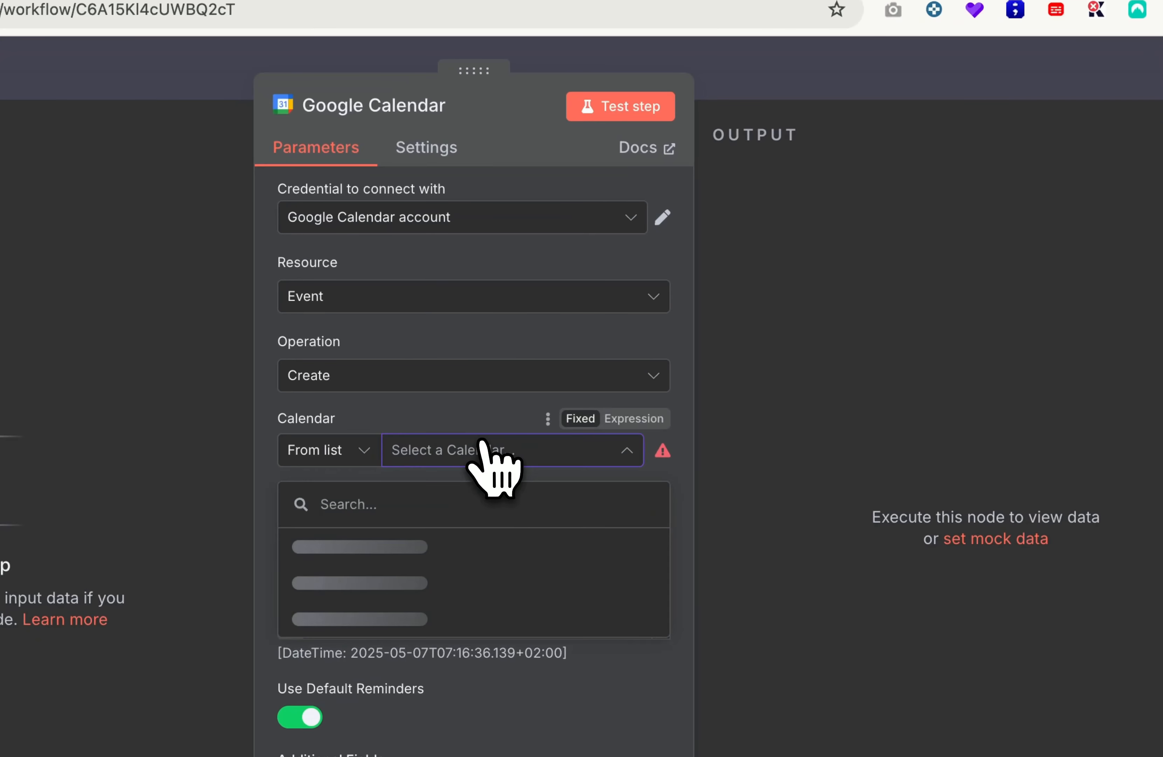
left_click(432, 555)
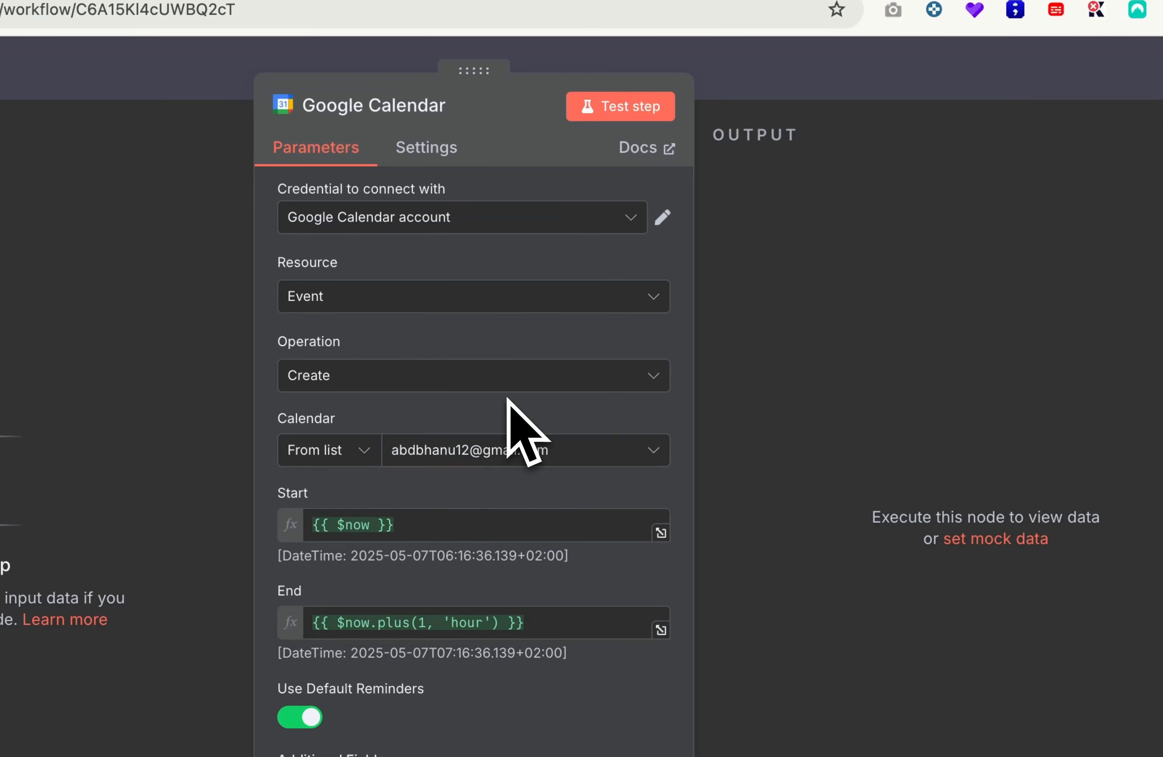
Step: Test the node to create an event, then shift the Google Calendar node left on the canvas
left_click(621, 105)
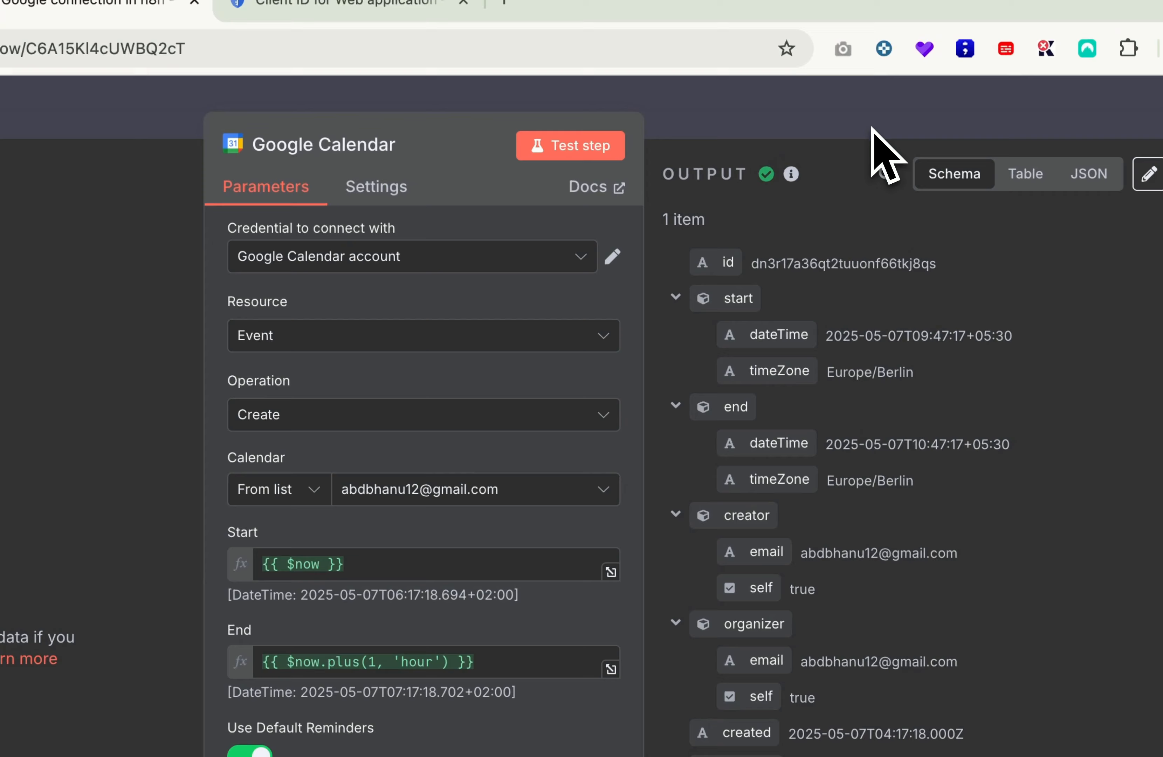
left_click(925, 97)
left_click_drag(673, 486, 609, 485)
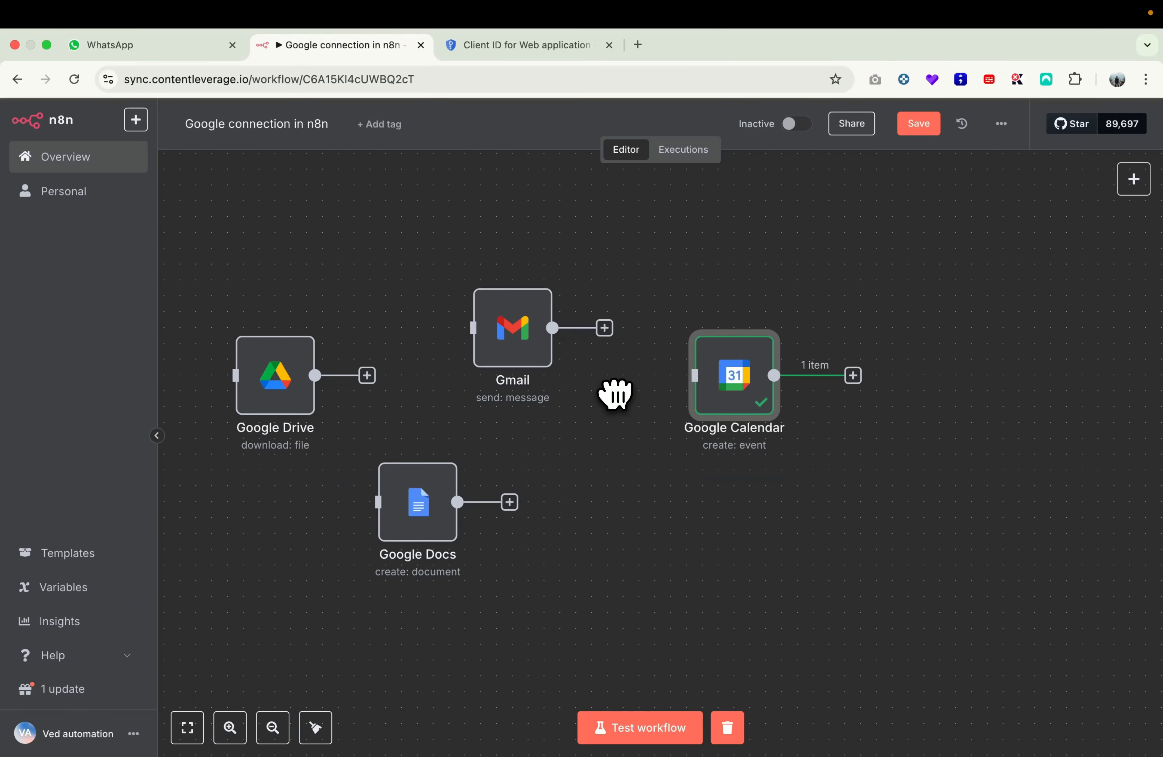